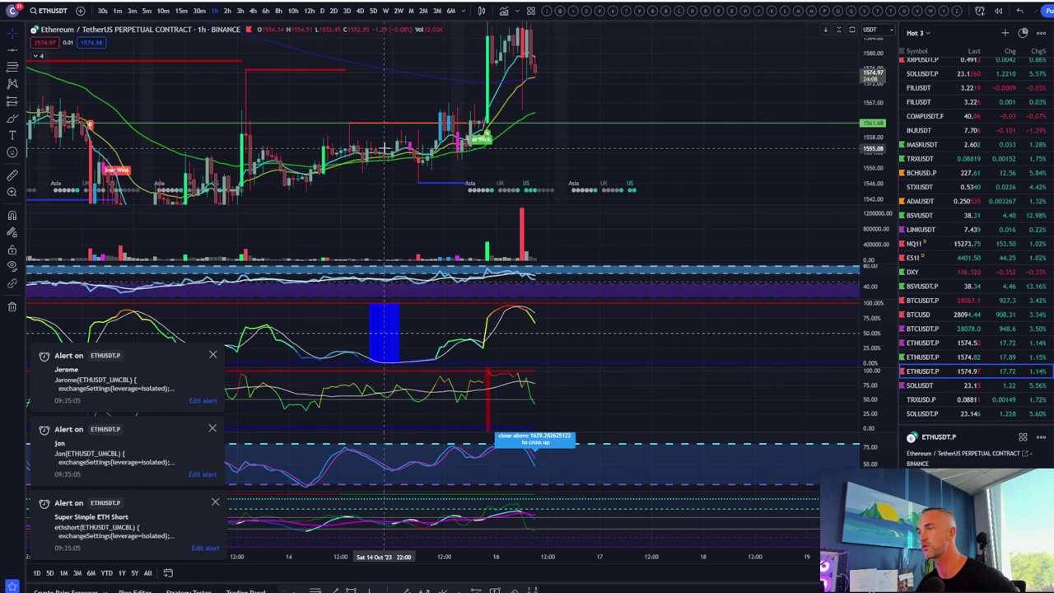
# - Maximise the ETH price pane and switch the chart to 5-minute candles
pyautogui.doubleClick(649, 94)
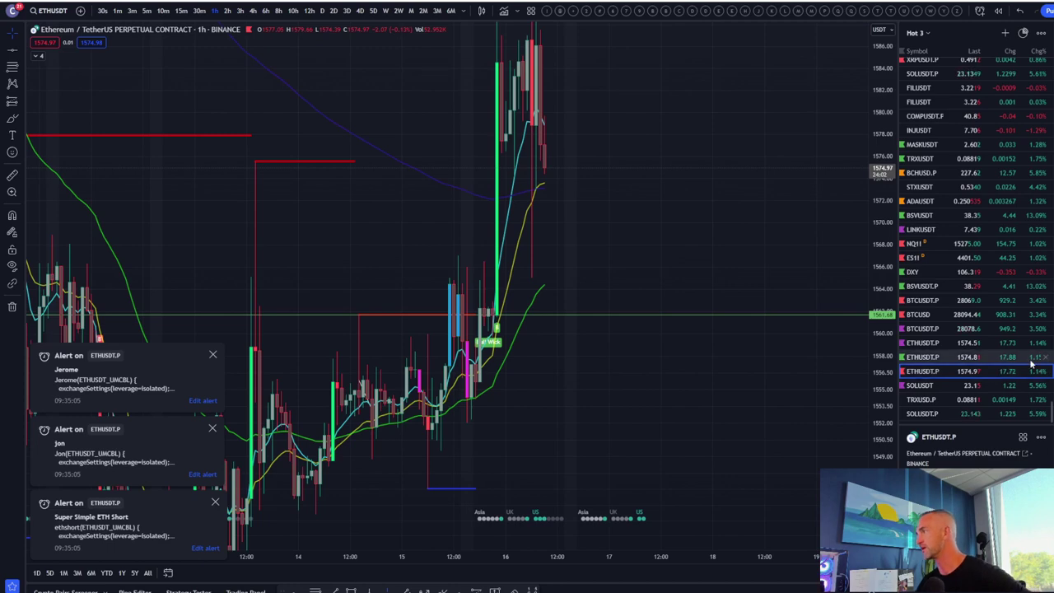
pyautogui.scroll(3, 609, 282)
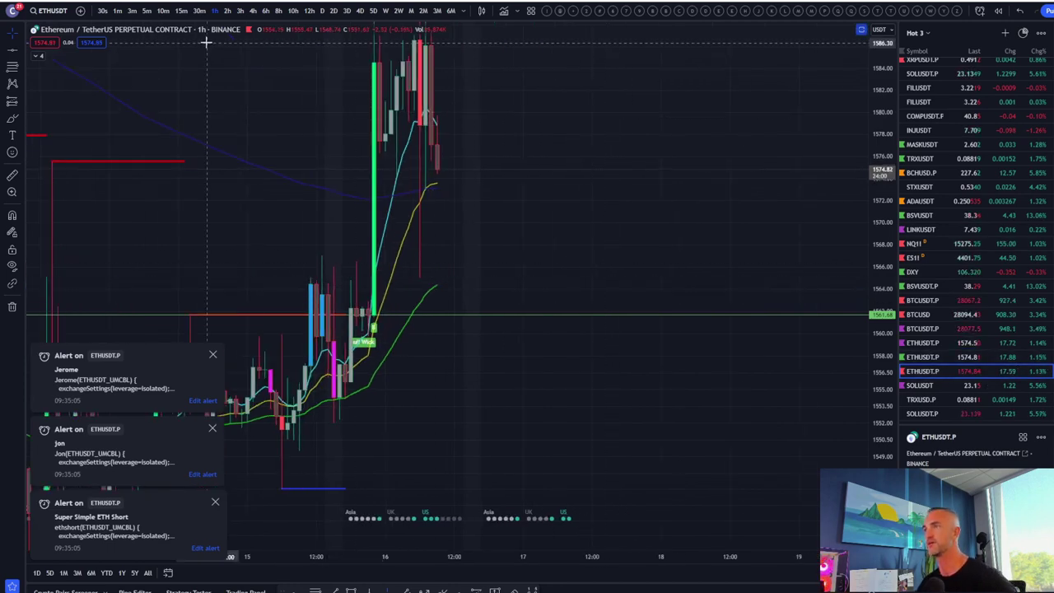
pyautogui.click(145, 9)
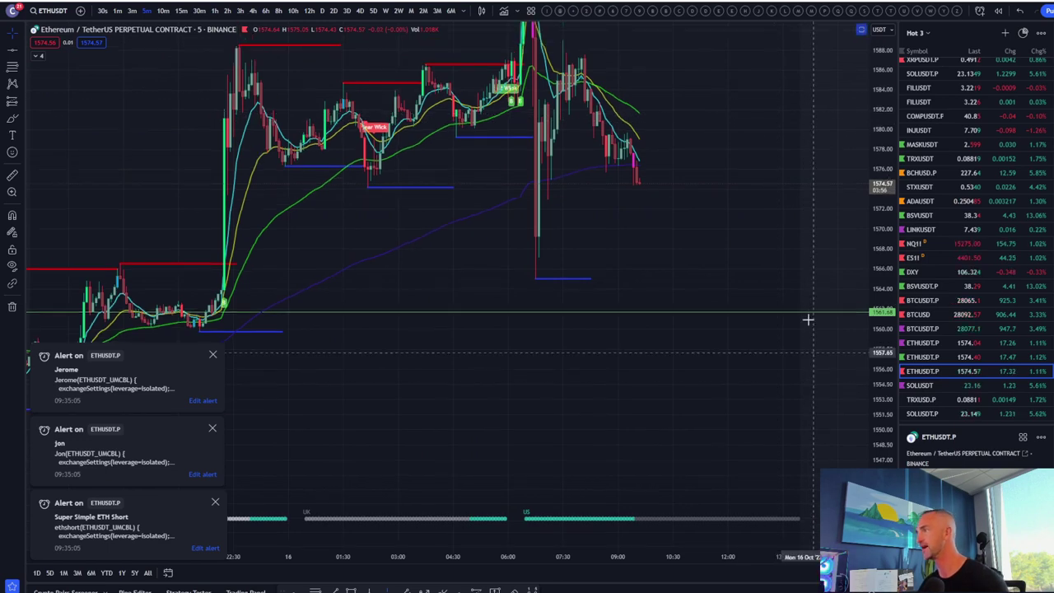
pyautogui.scroll(-5, 770, 268)
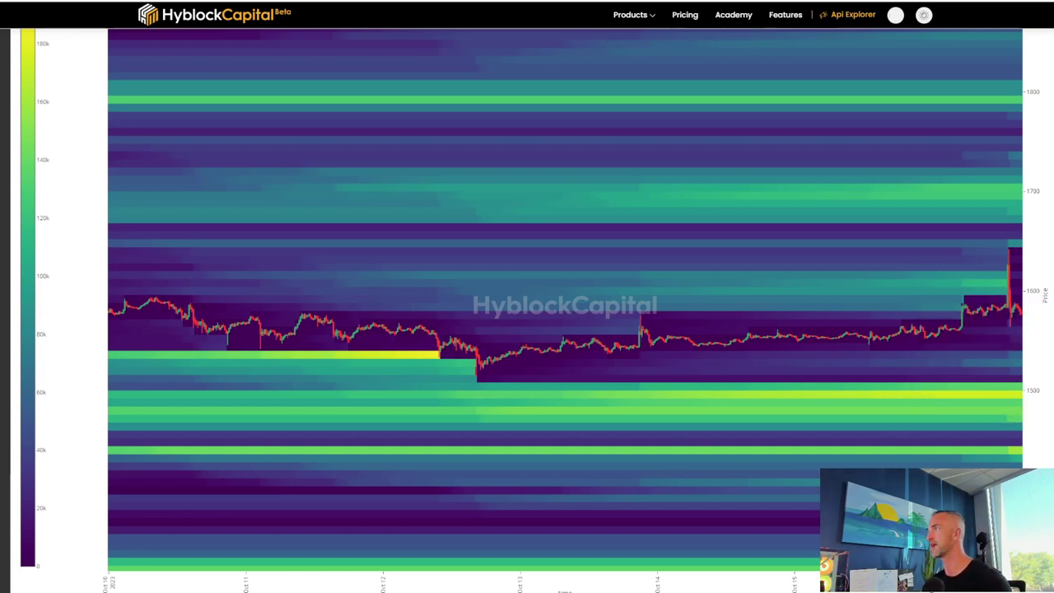
pyautogui.scroll(2, 552, 154)
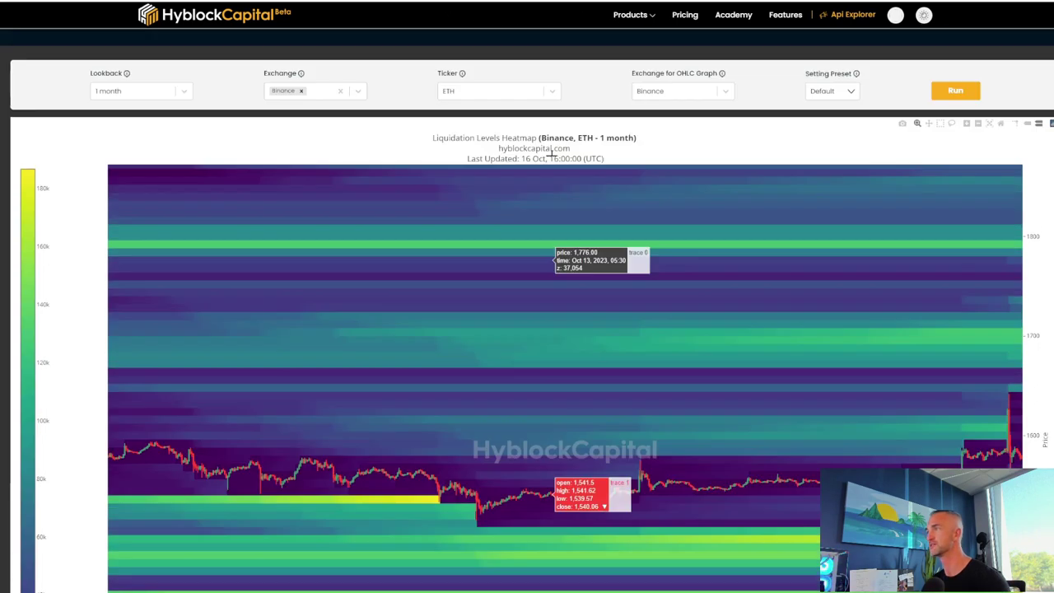
pyautogui.scroll(1, 551, 155)
pyautogui.scroll(-3, 785, 408)
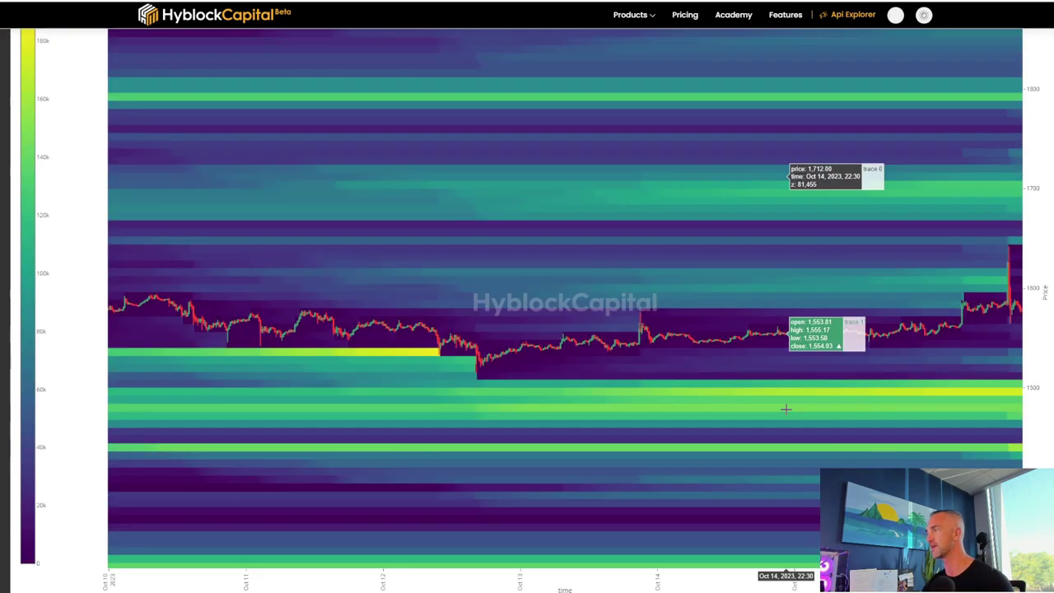
pyautogui.scroll(1, 785, 408)
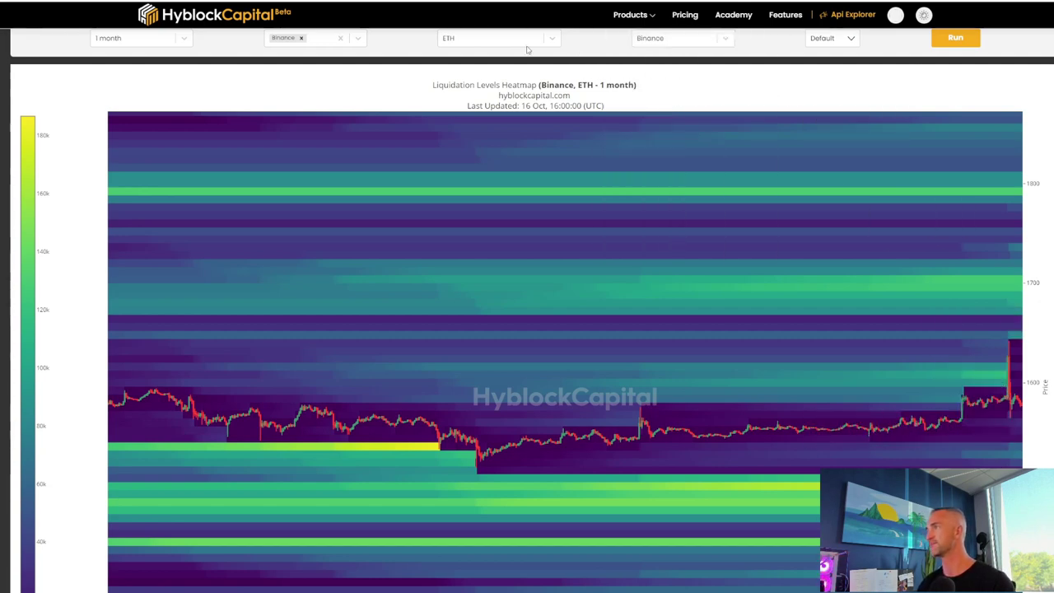
# - Regenerate the liquidation heatmap for BTC and box-zoom into the Oct 9–14 days
pyautogui.click(488, 42)
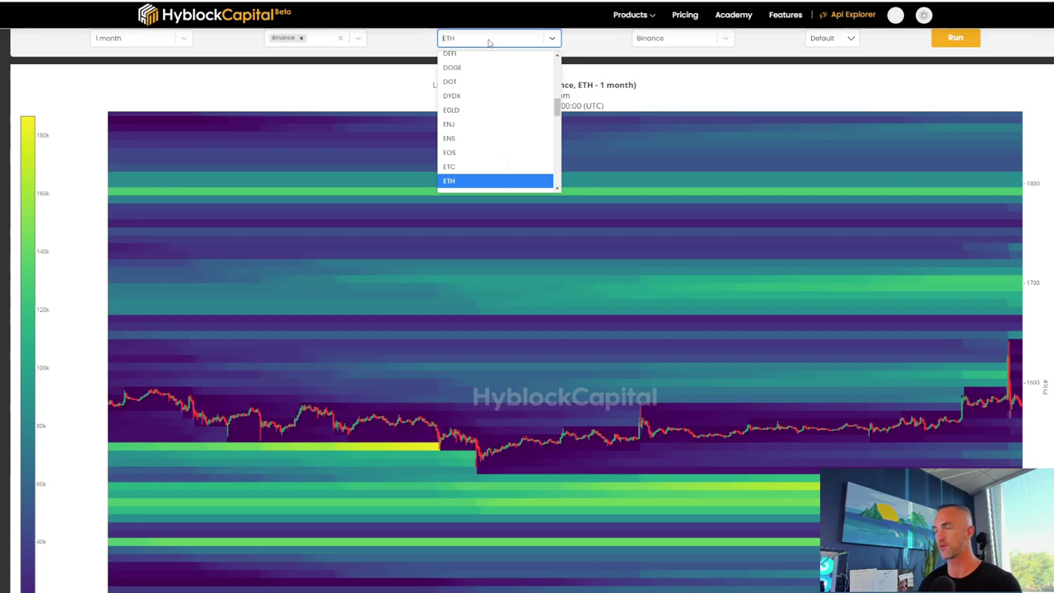
pyautogui.write('btc')
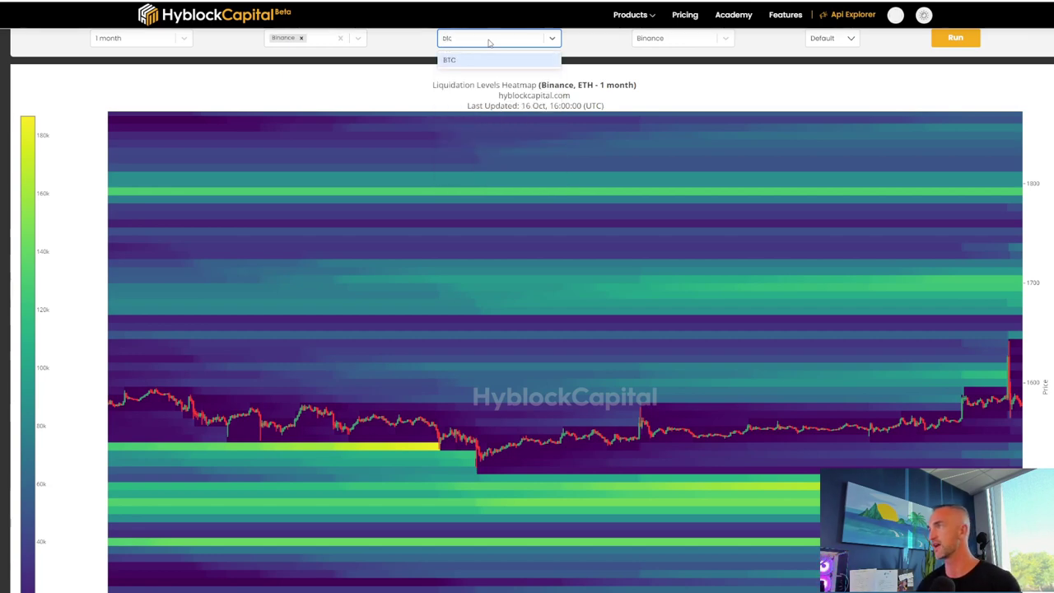
pyautogui.click(475, 60)
pyautogui.click(966, 50)
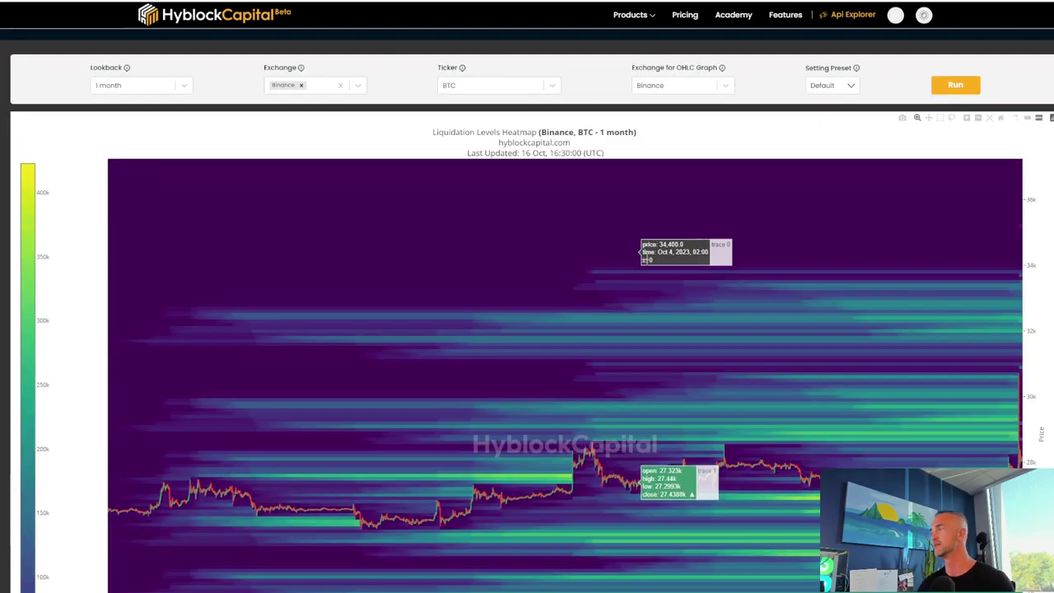
pyautogui.scroll(-3, 644, 259)
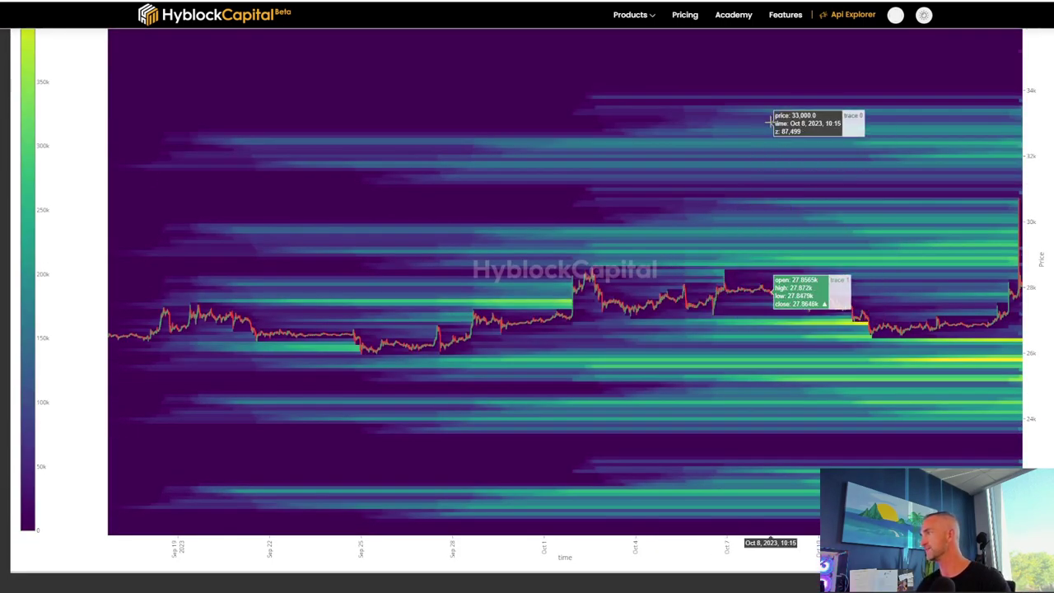
pyautogui.moveTo(770, 122); pyautogui.dragTo(1024, 517)
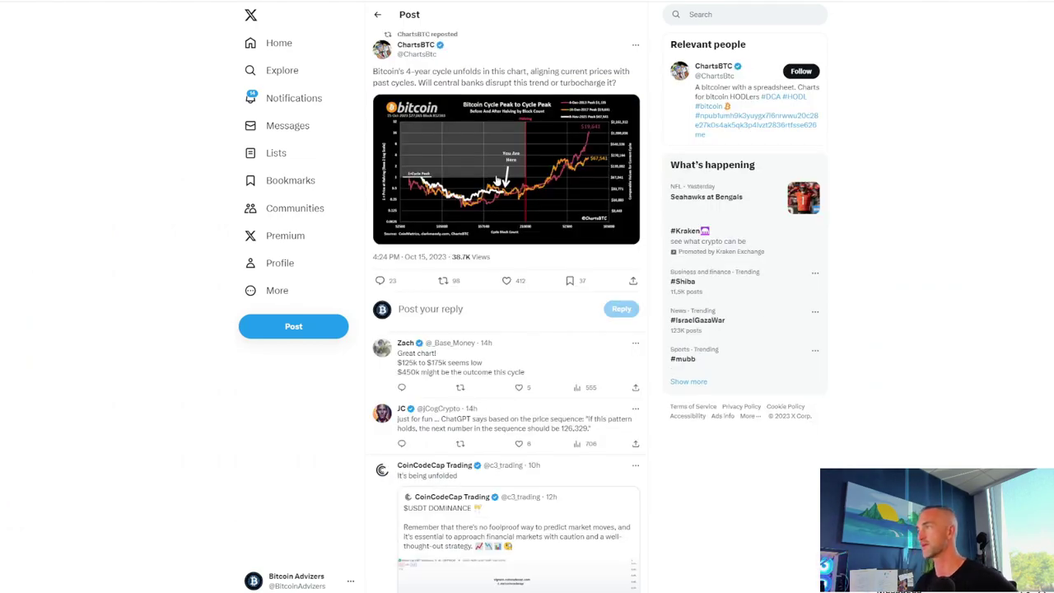
# - Enlarge the BTC chart image in the $65 million liquidation post
pyautogui.click(496, 179)
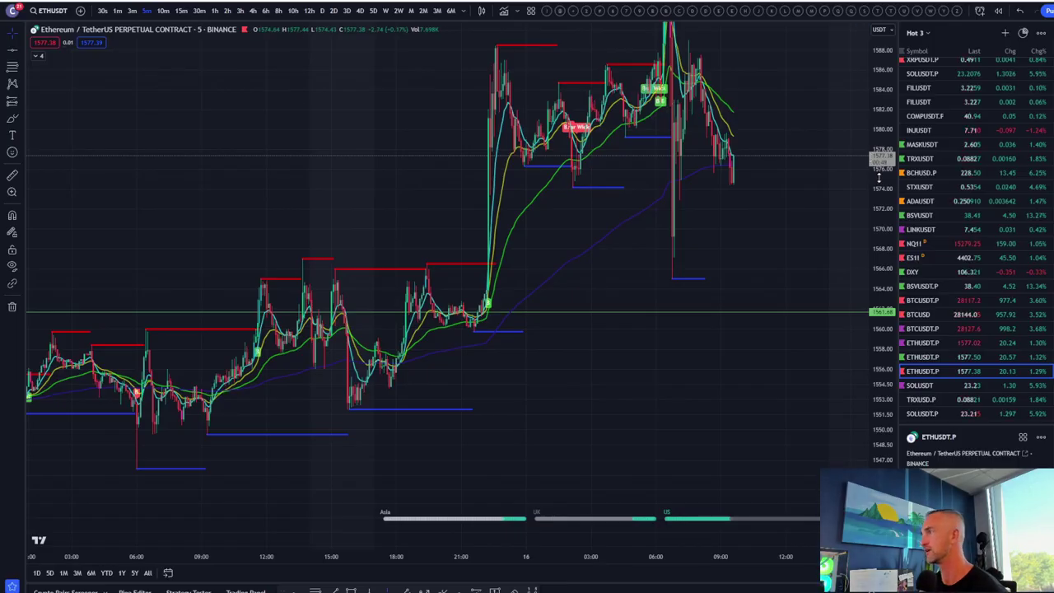
# - Compress the price scale and load BTCUSDT.P from the watchlist
pyautogui.moveTo(885, 192); pyautogui.dragTo(672, 229)
pyautogui.scroll(3, 633, 239)
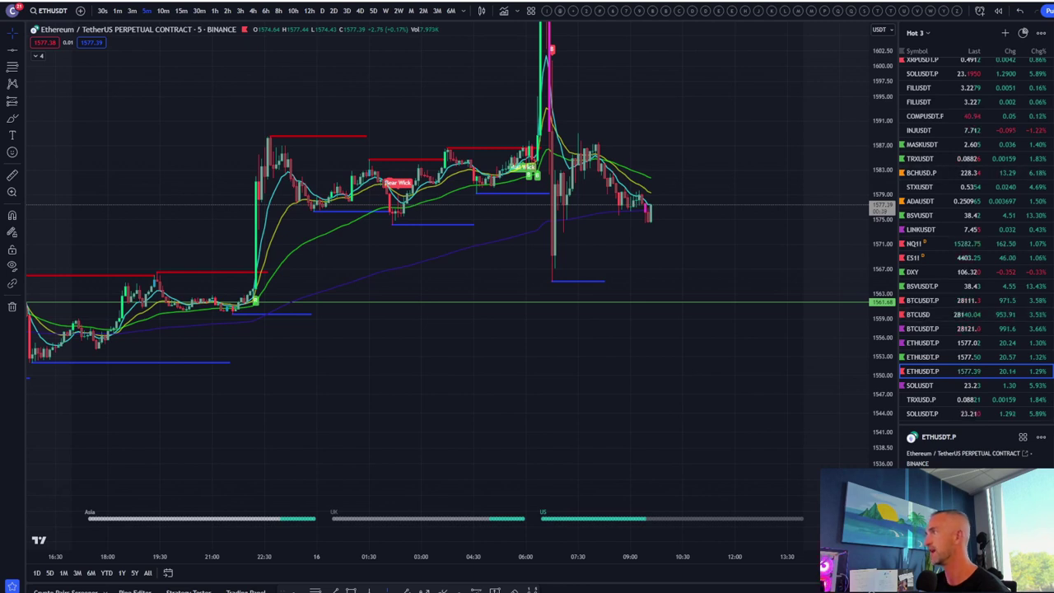
pyautogui.click(921, 299)
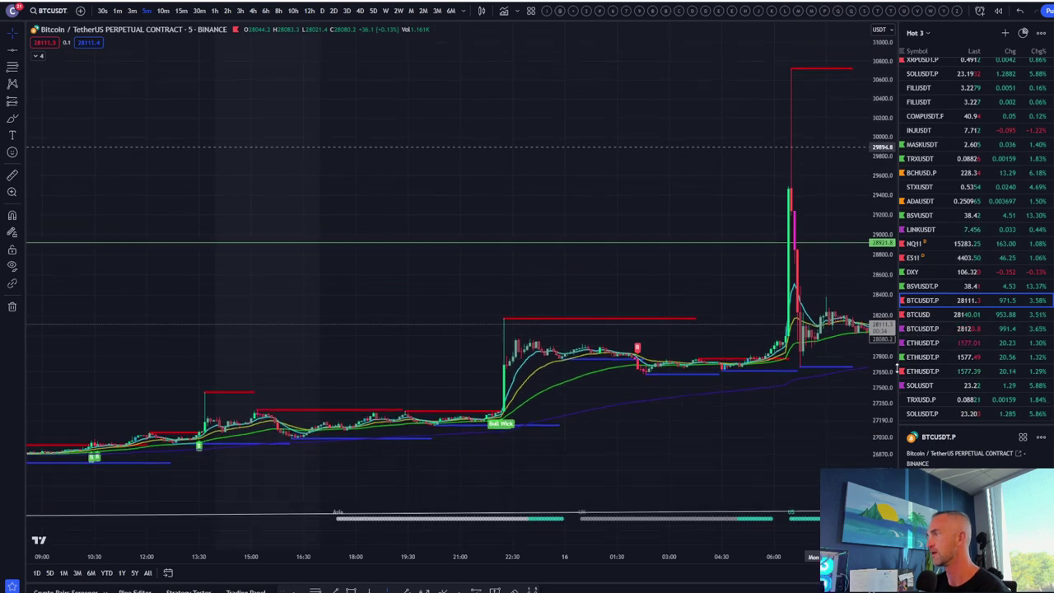
# - Centre the Bitcoin price spike and lower the green horizontal line slightly
pyautogui.scroll(5, 664, 146)
pyautogui.moveTo(828, 153); pyautogui.dragTo(602, 168)
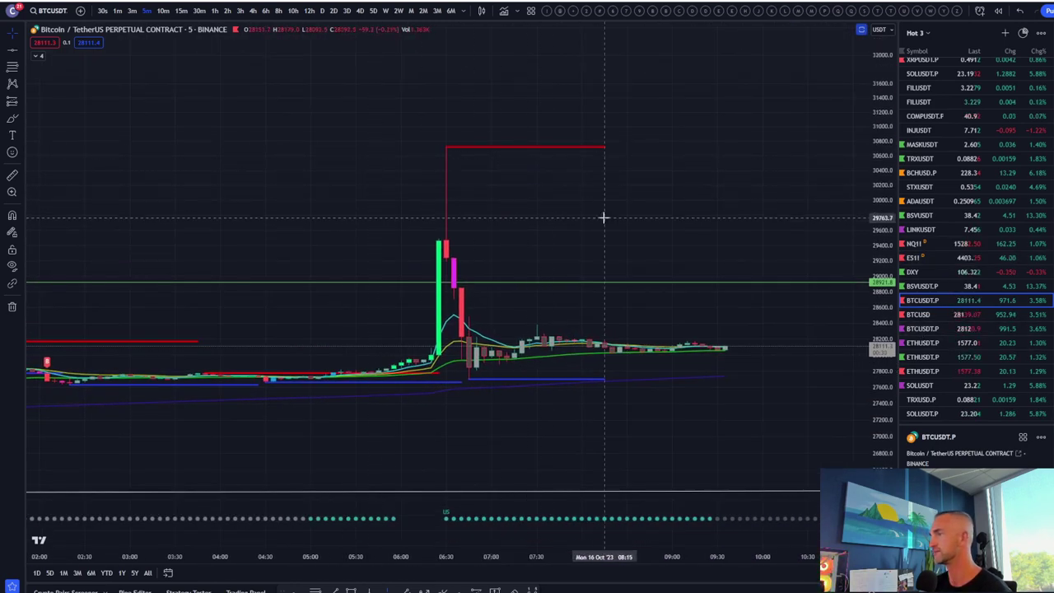
pyautogui.scroll(-3, 649, 352)
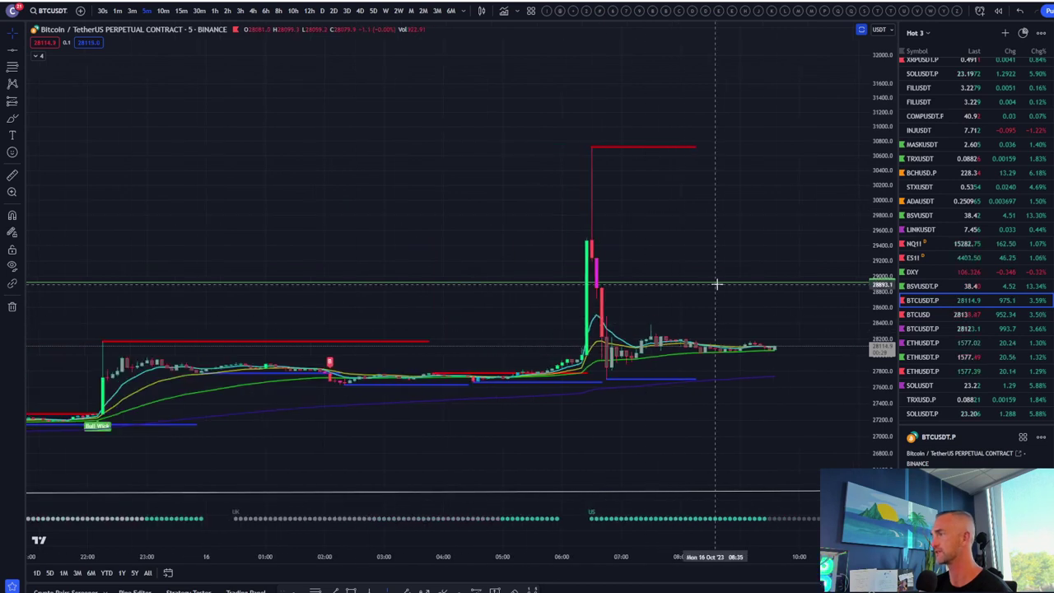
pyautogui.moveTo(724, 281); pyautogui.dragTo(658, 289)
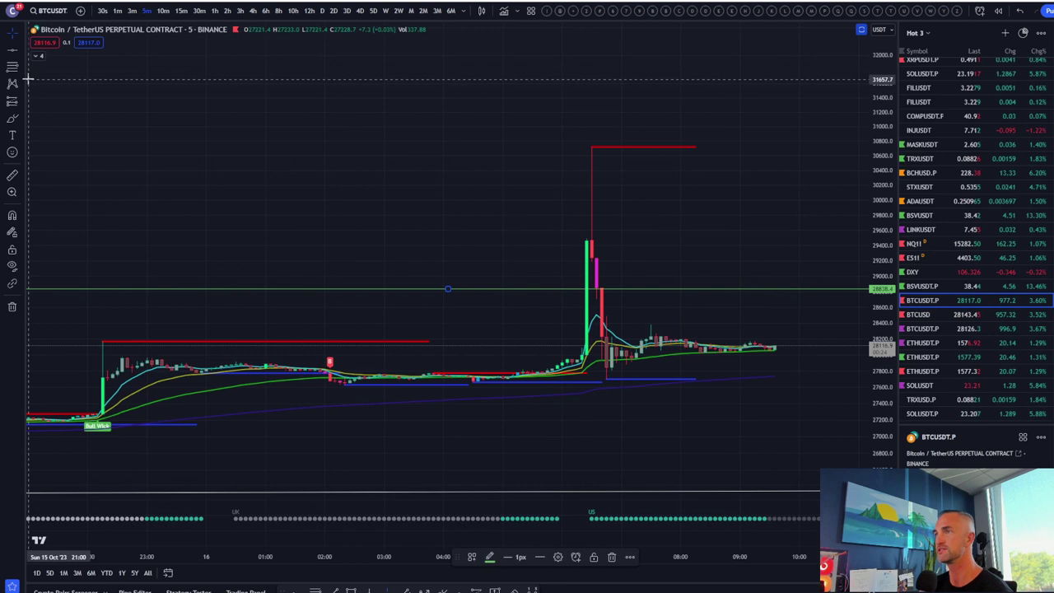
# - Draw a Fibonacci retracement from the spike high to the recent low, nudging the green line down
pyautogui.click(557, 153)
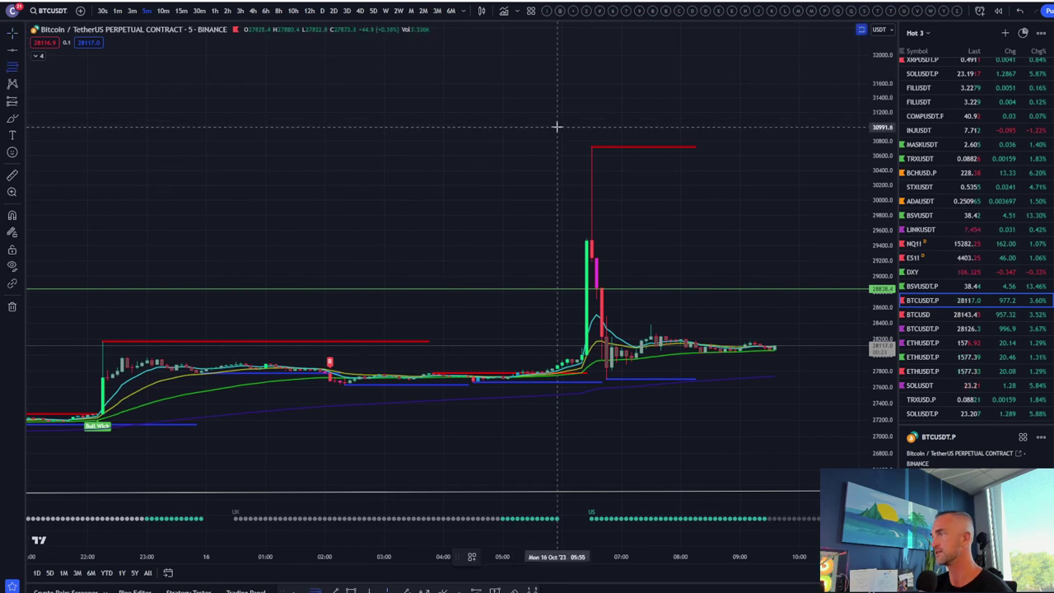
pyautogui.click(591, 239)
pyautogui.click(787, 367)
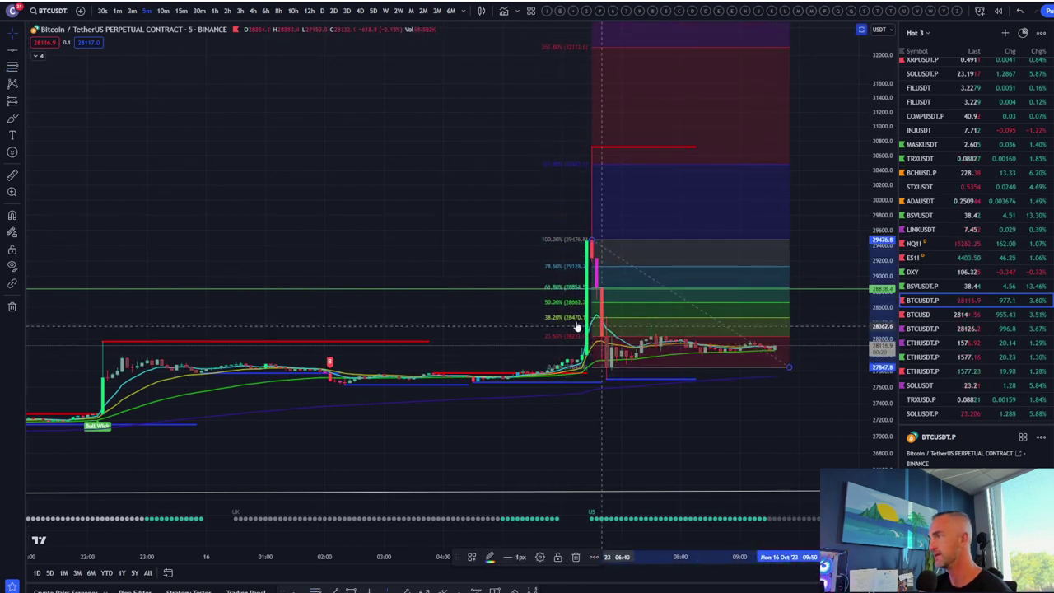
pyautogui.moveTo(490, 293)
pyautogui.mouseDown()
pyautogui.moveTo(480, 292)
pyautogui.moveTo(490, 289)
pyautogui.mouseUp()
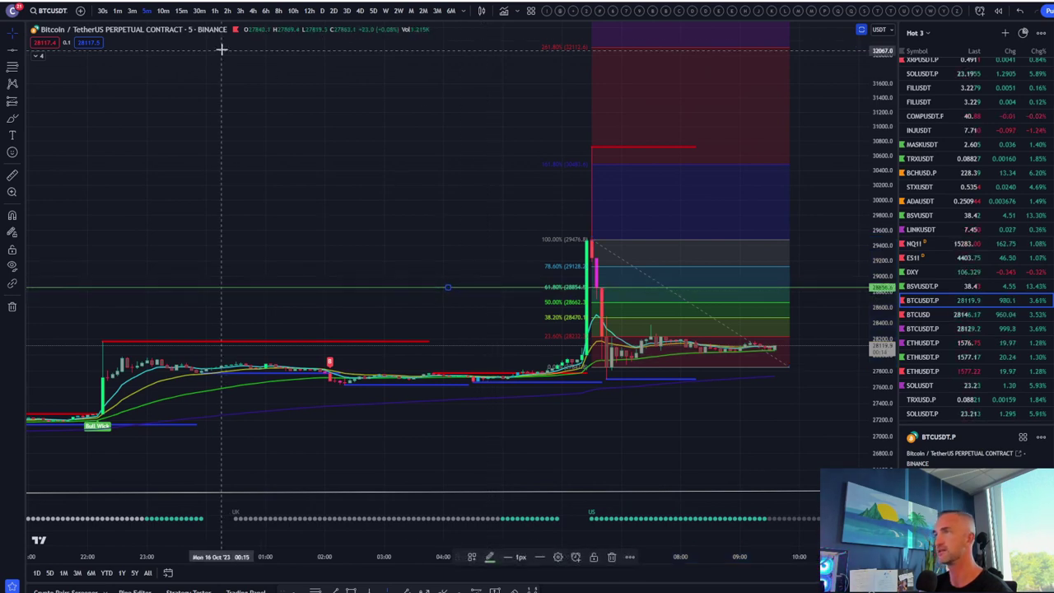
# - Cycle the chart through 1-hour and 15-minute candles, then back to 5-minute
pyautogui.click(215, 10)
pyautogui.scroll(3, 305, 152)
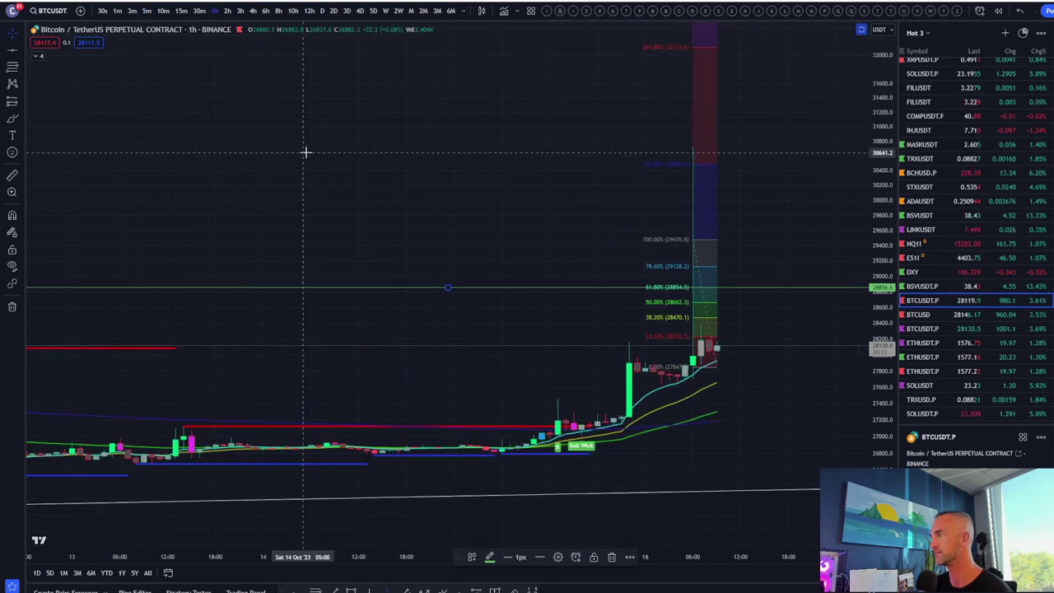
pyautogui.click(180, 11)
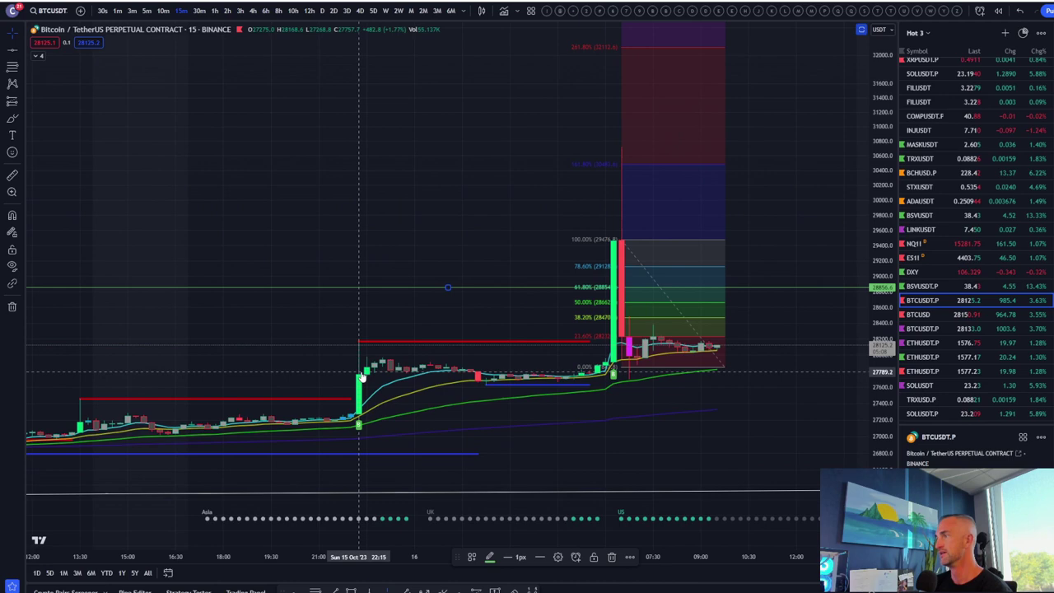
pyautogui.click(147, 11)
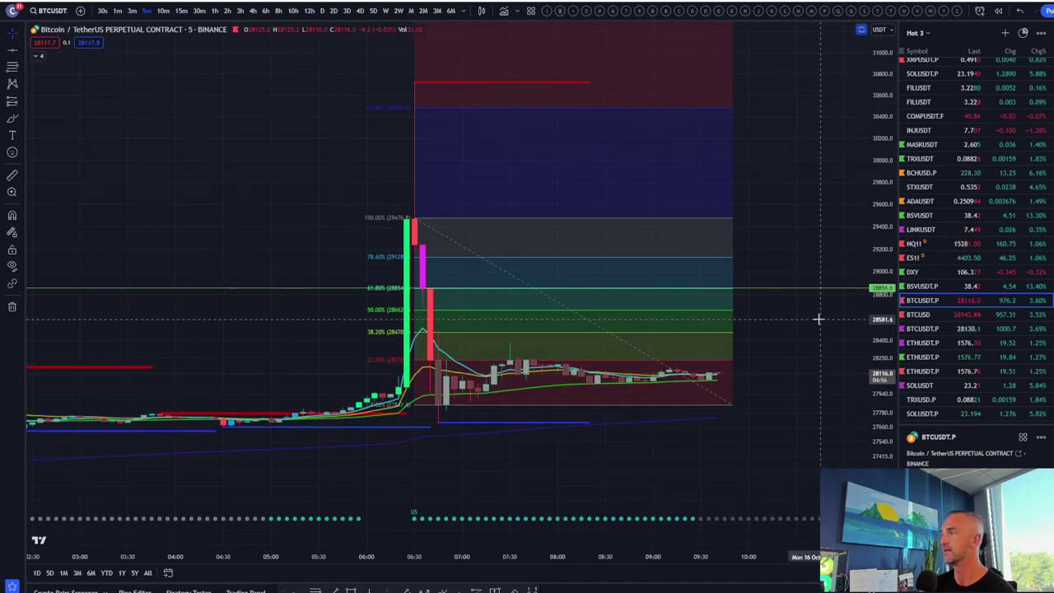
pyautogui.scroll(-3, 552, 239)
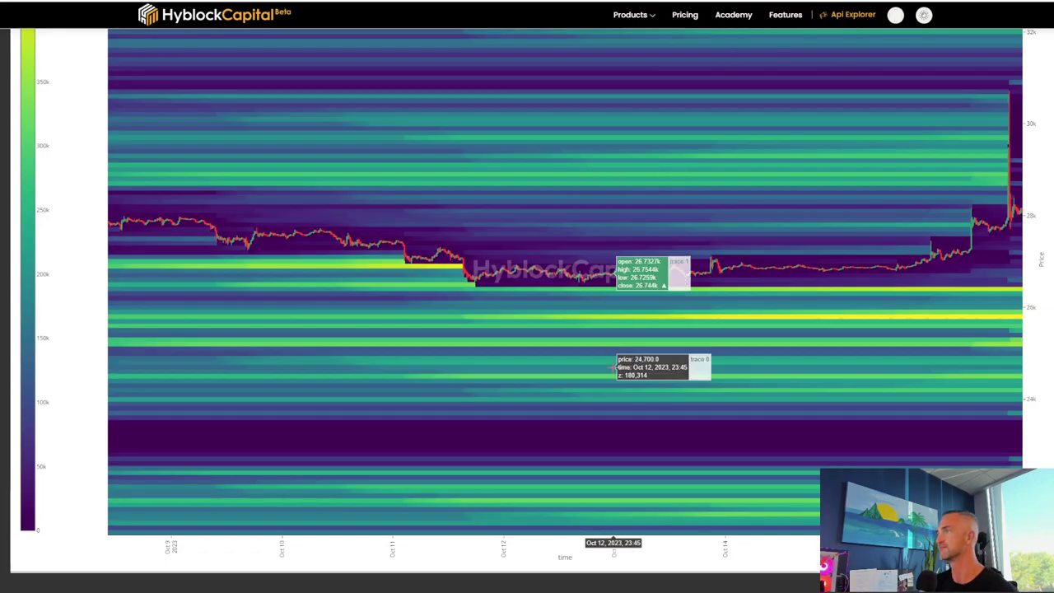
# - Select ETH as the heatmap ticker, rerun it, and scroll down to the heatmap
pyautogui.scroll(2, 617, 362)
pyautogui.click(485, 107)
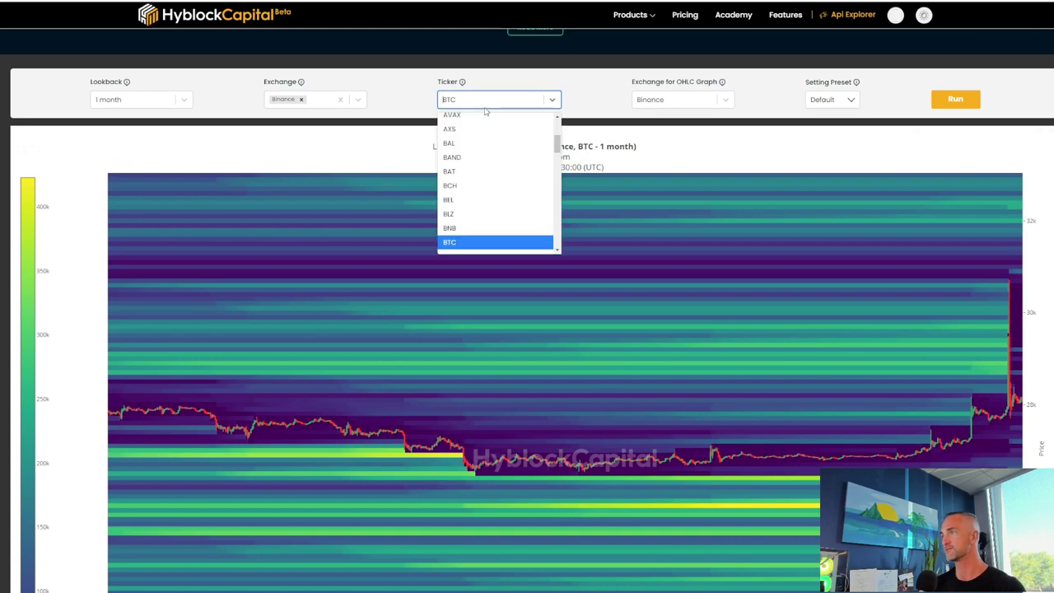
pyautogui.write('eth')
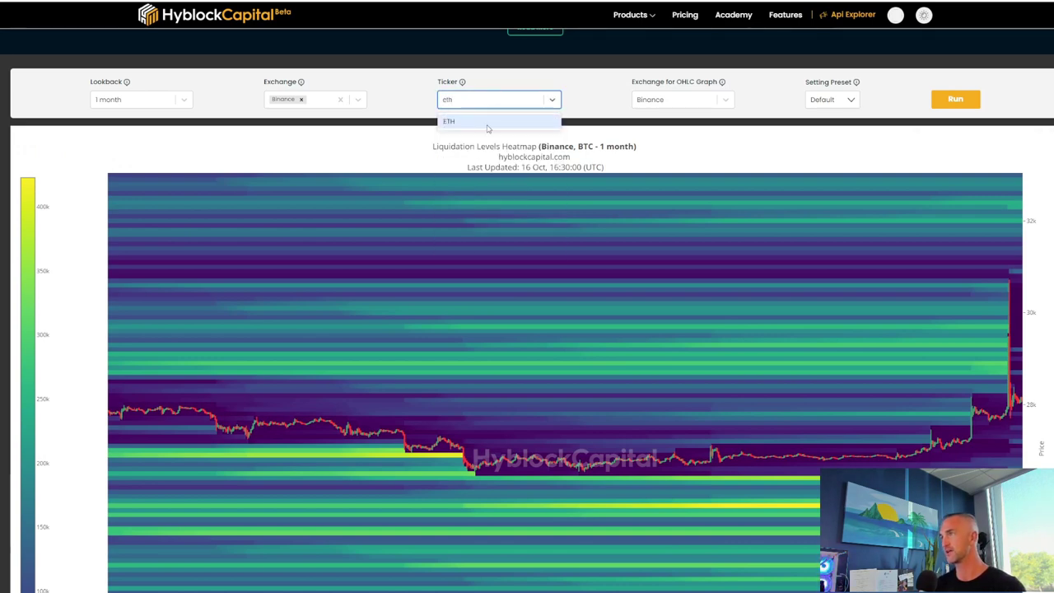
pyautogui.click(487, 122)
pyautogui.click(959, 105)
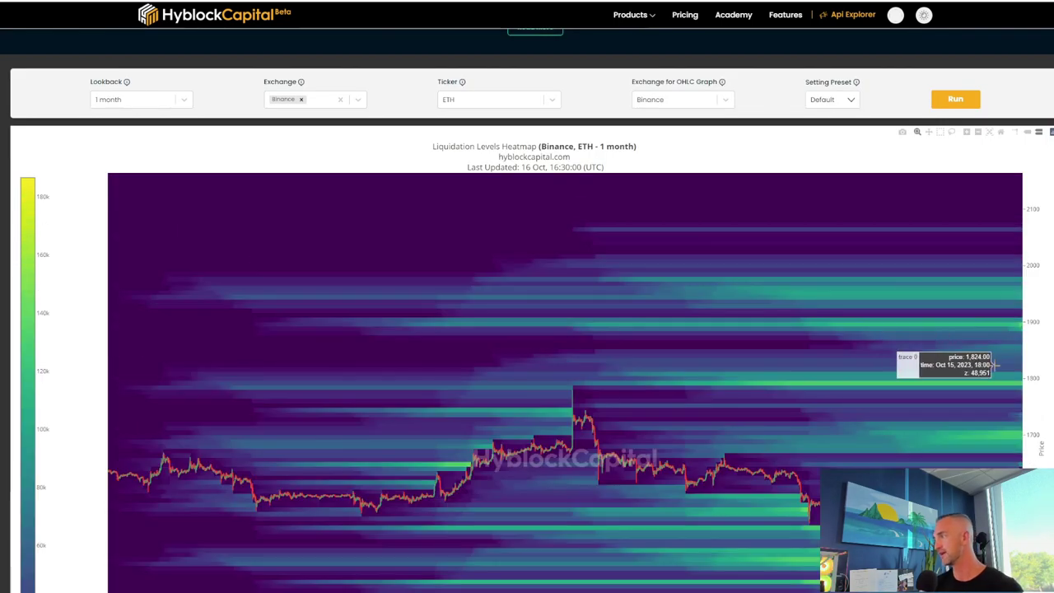
pyautogui.scroll(-2, 1002, 363)
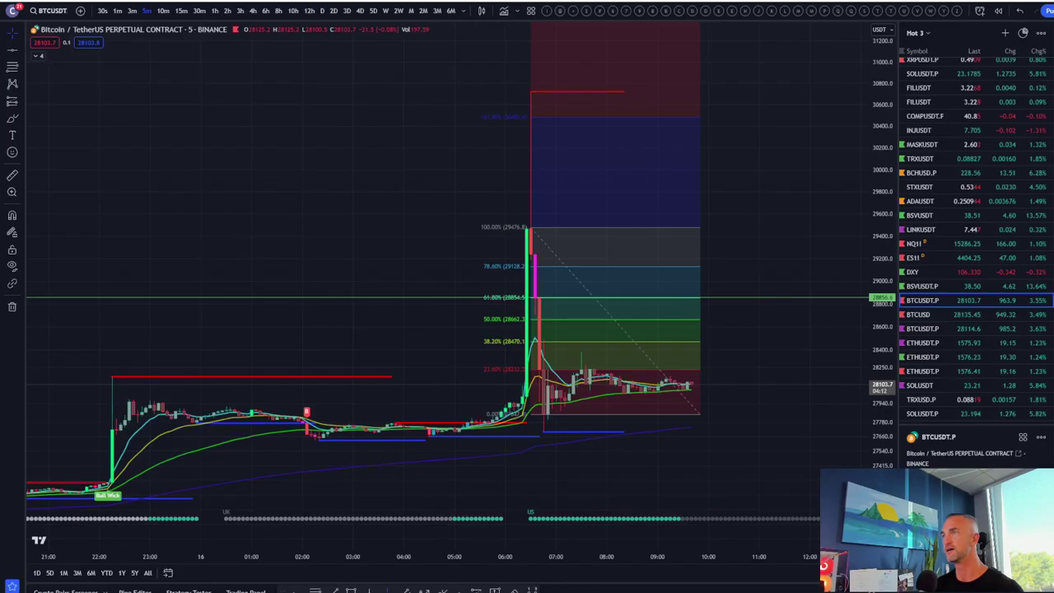
# - Zoom out the BTCUSDT chart and switch it to 15-minute candles
pyautogui.scroll(-3, 345, 330)
pyautogui.scroll(-5, 478, 327)
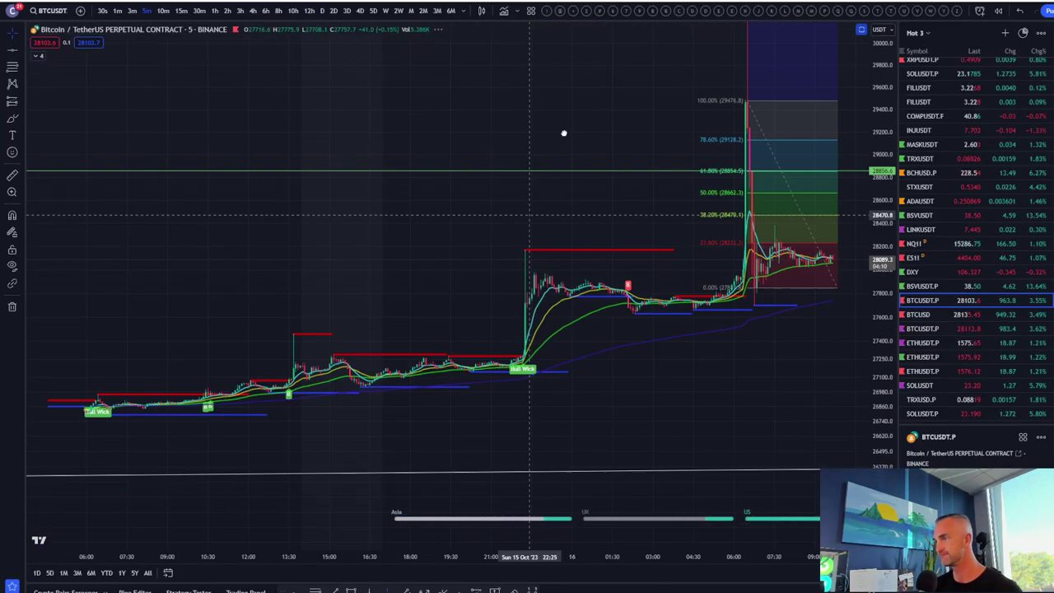
pyautogui.scroll(-3, 532, 298)
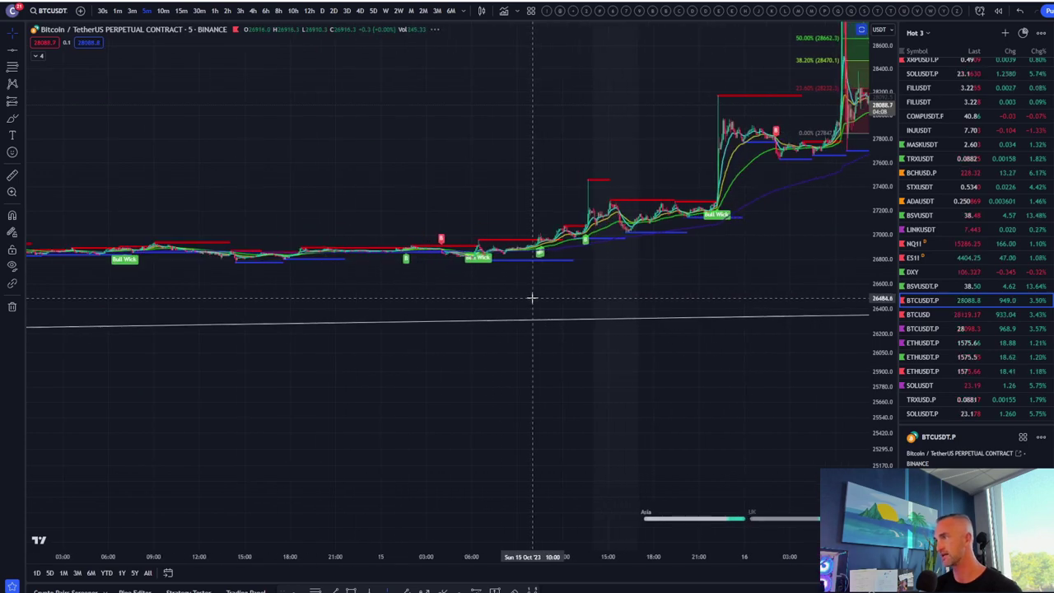
pyautogui.scroll(-3, 531, 298)
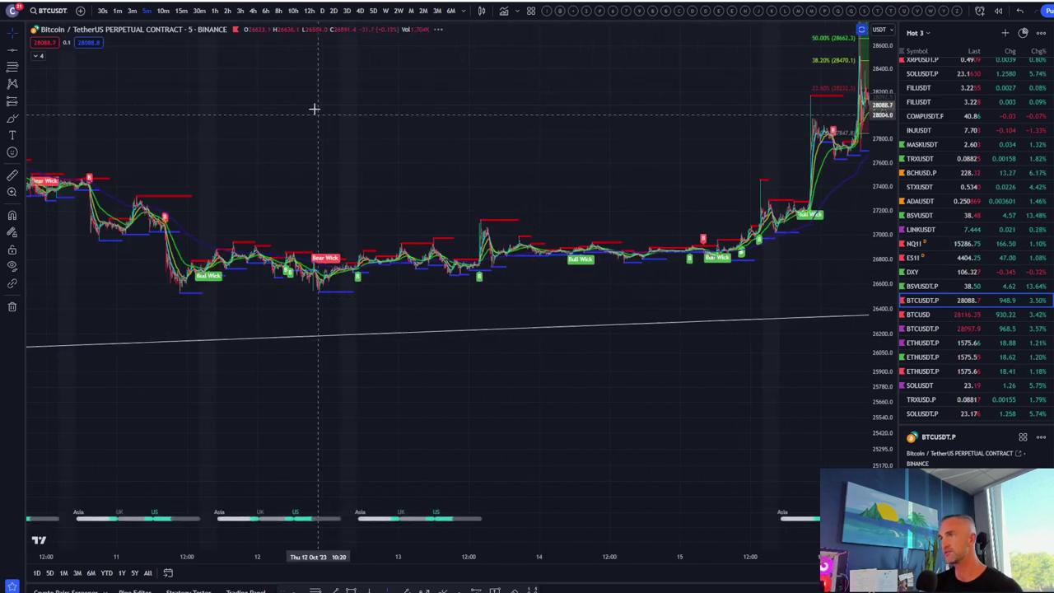
pyautogui.click(182, 12)
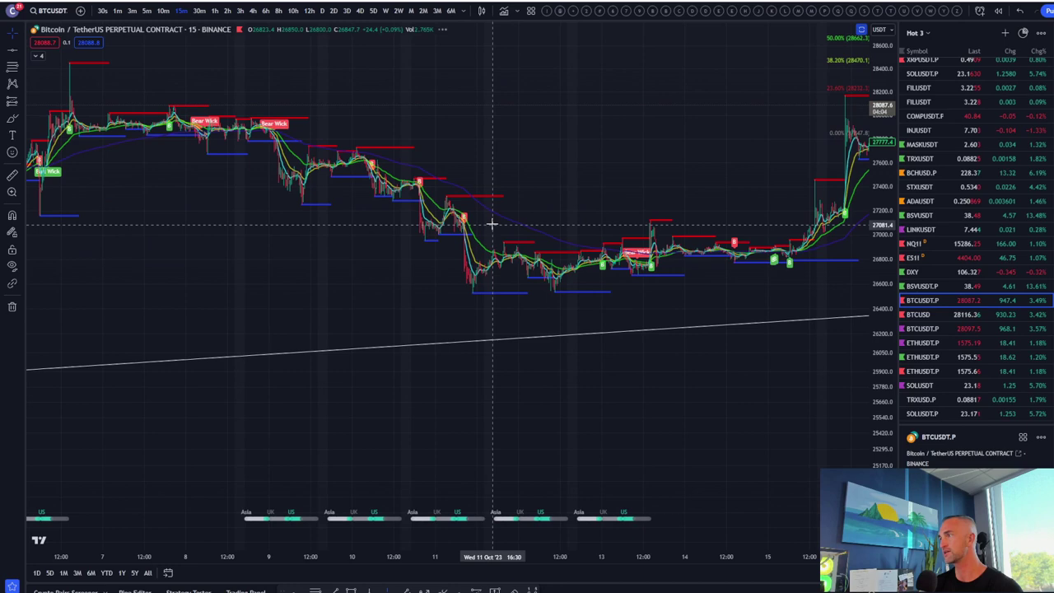
# - Frame the latest breakout and compress the price scale to reveal the Fibonacci levels
pyautogui.scroll(-2, 535, 189)
pyautogui.moveTo(595, 148); pyautogui.dragTo(317, 148)
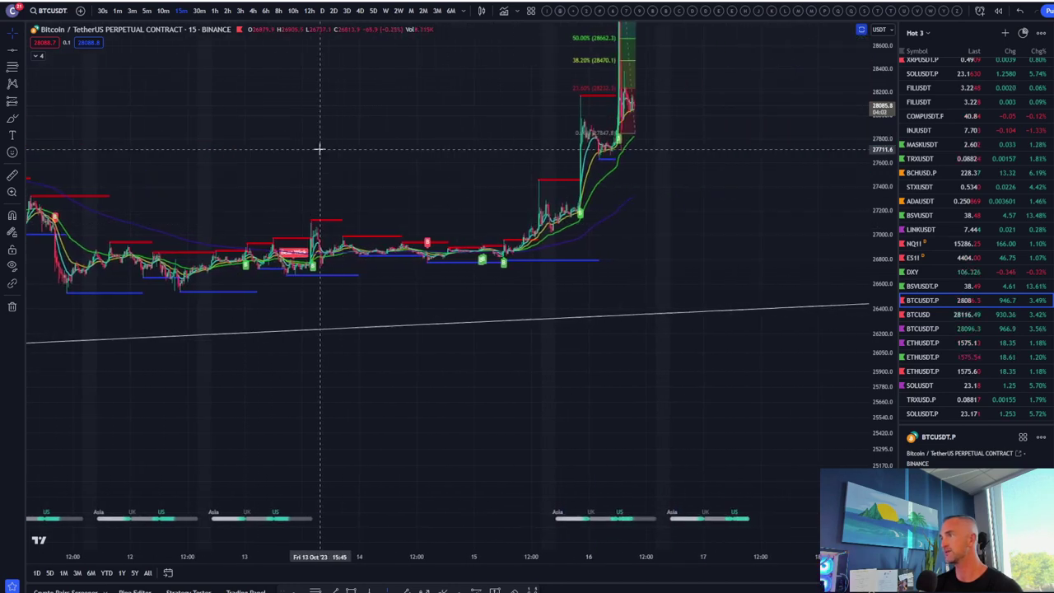
pyautogui.moveTo(727, 169); pyautogui.dragTo(892, 192)
pyautogui.scroll(3, 787, 231)
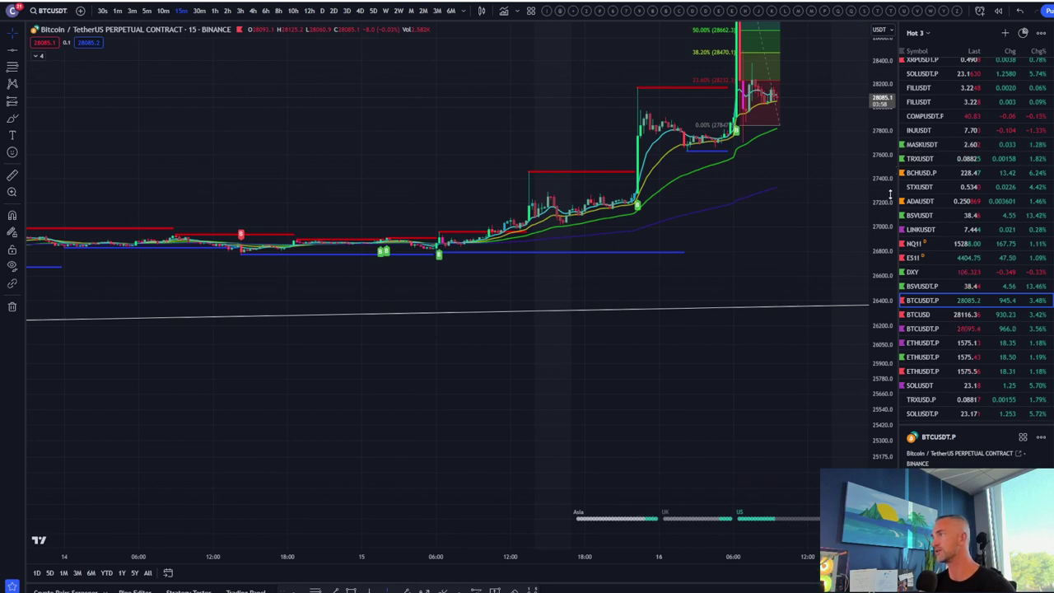
pyautogui.moveTo(894, 169); pyautogui.dragTo(889, 199)
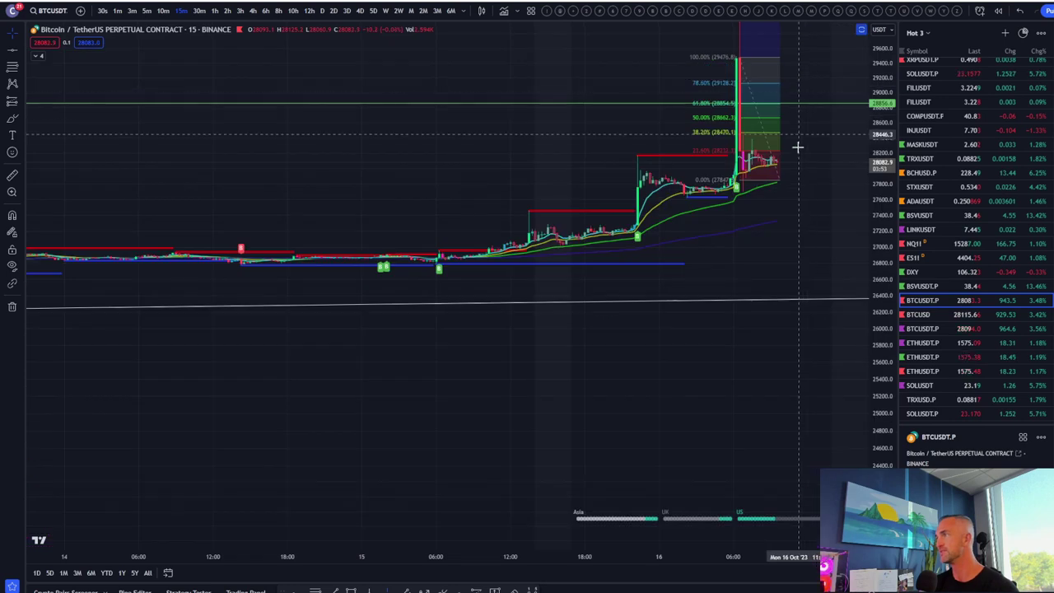
pyautogui.scroll(2, 792, 177)
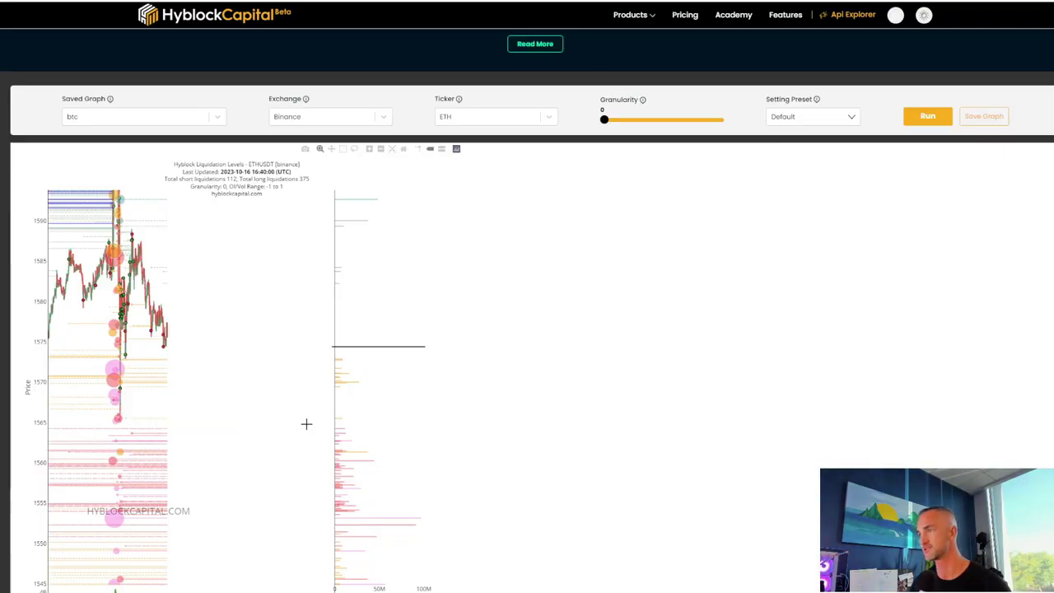
# - Scroll through the ETHUSDT liquidation levels chart, cumulative delta panel and legend
pyautogui.scroll(-1, 306, 424)
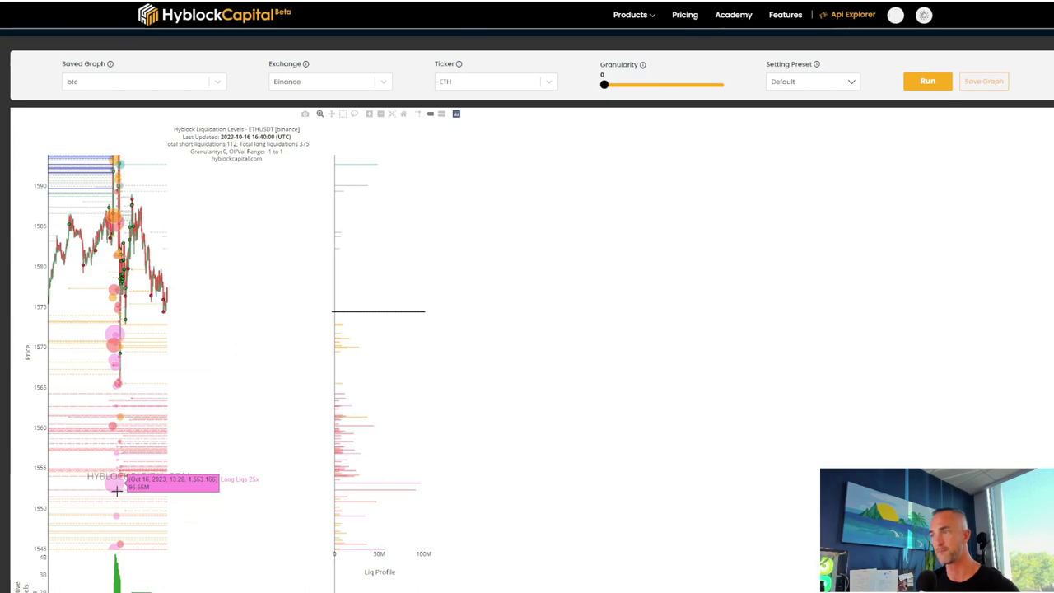
pyautogui.scroll(-2, 181, 492)
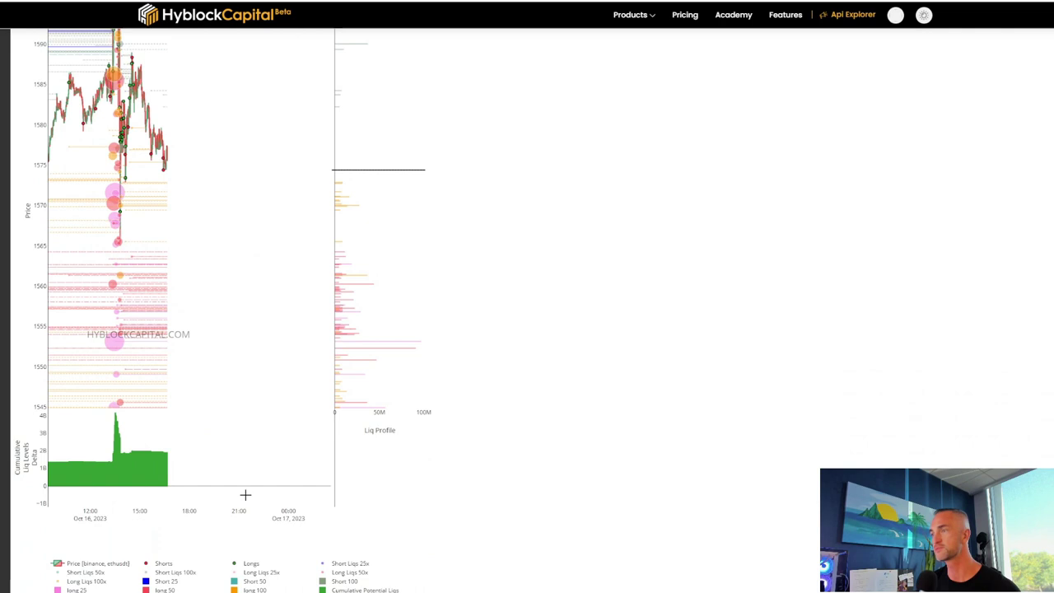
pyautogui.scroll(3, 188, 469)
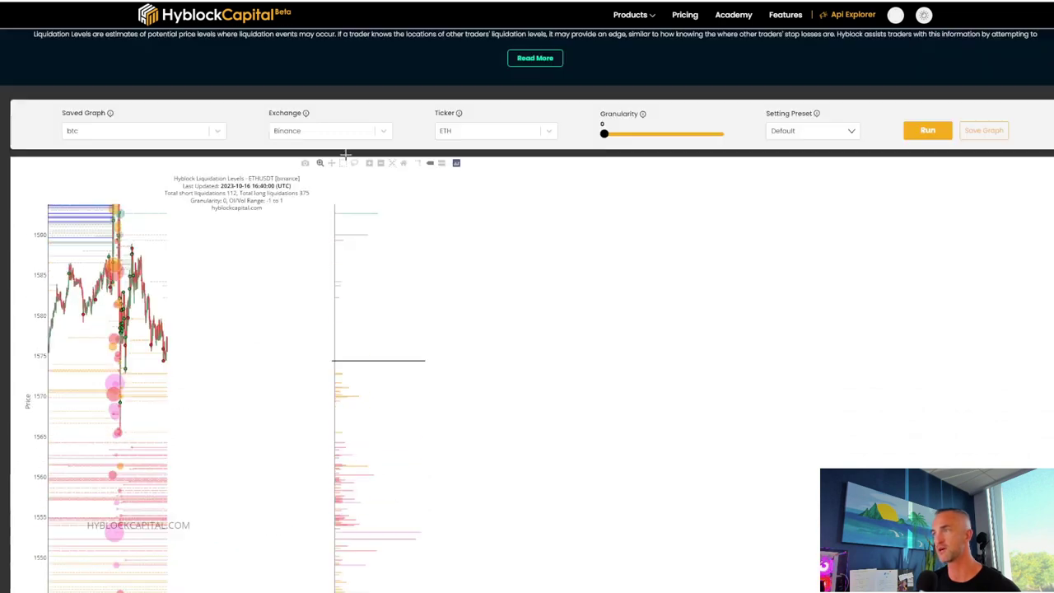
pyautogui.scroll(1, 346, 154)
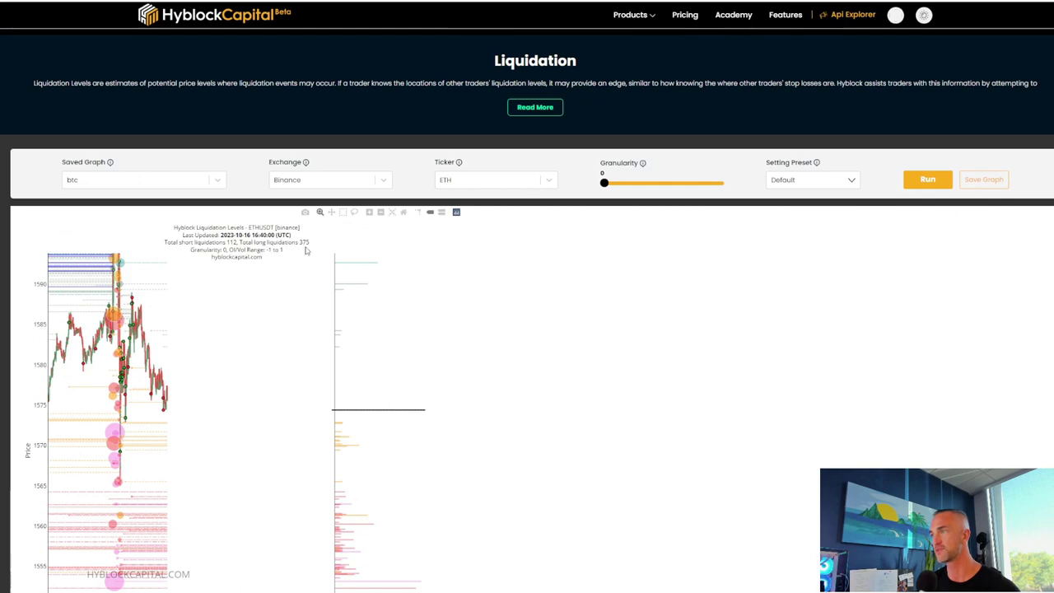
pyautogui.scroll(-4, 484, 449)
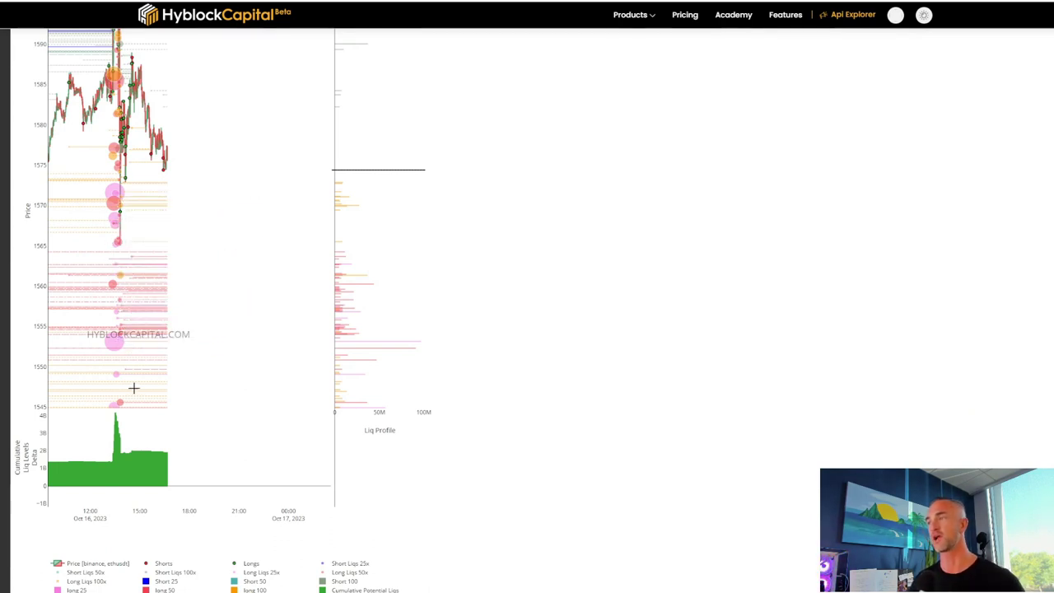
pyautogui.scroll(1, 135, 235)
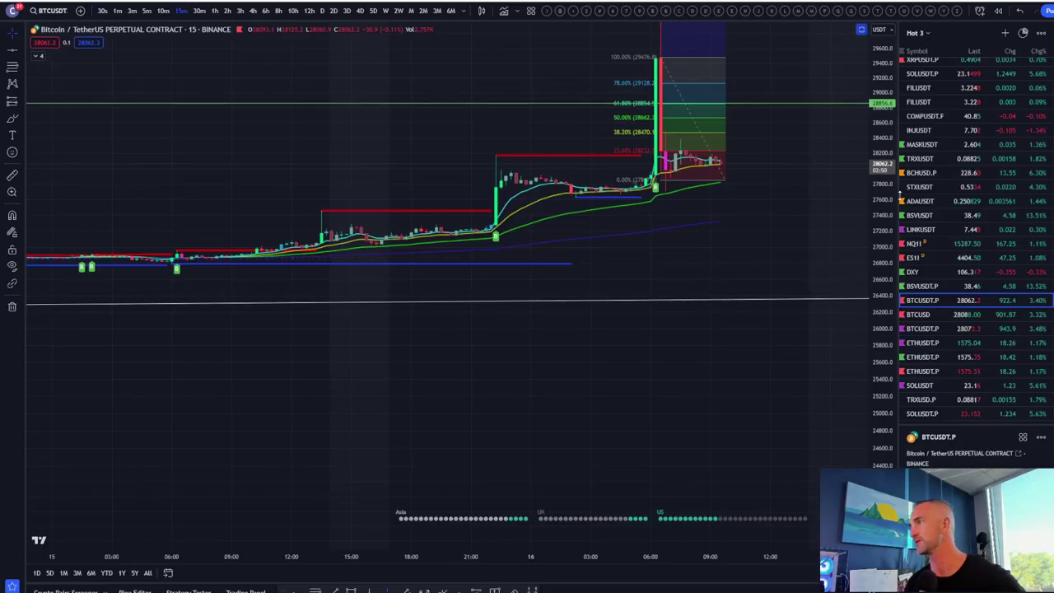
# - Compress the price scale and switch BTCUSDT to daily candles
pyautogui.moveTo(889, 218); pyautogui.dragTo(888, 235)
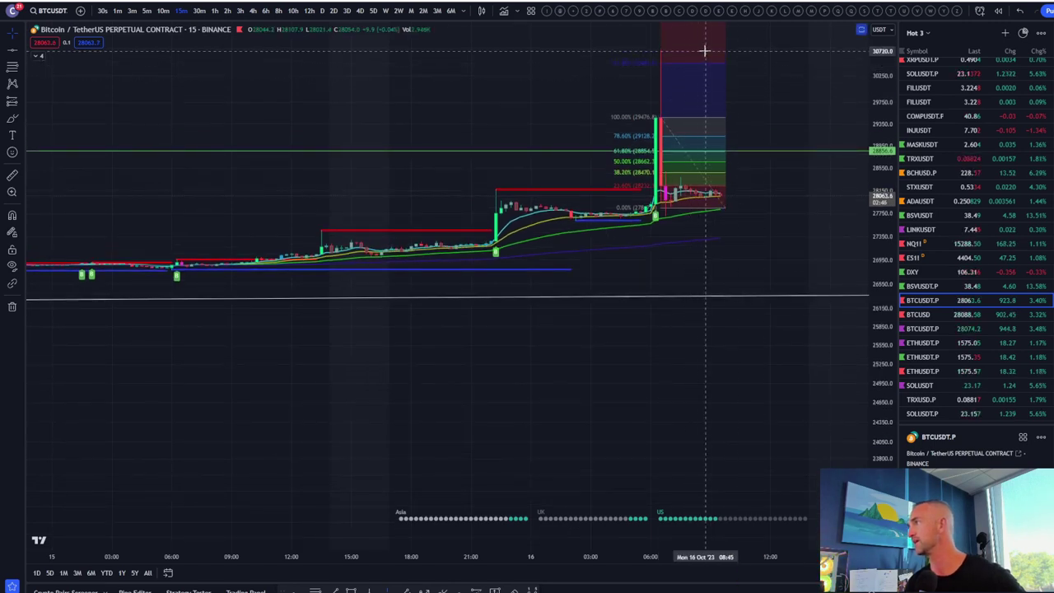
pyautogui.click(333, 11)
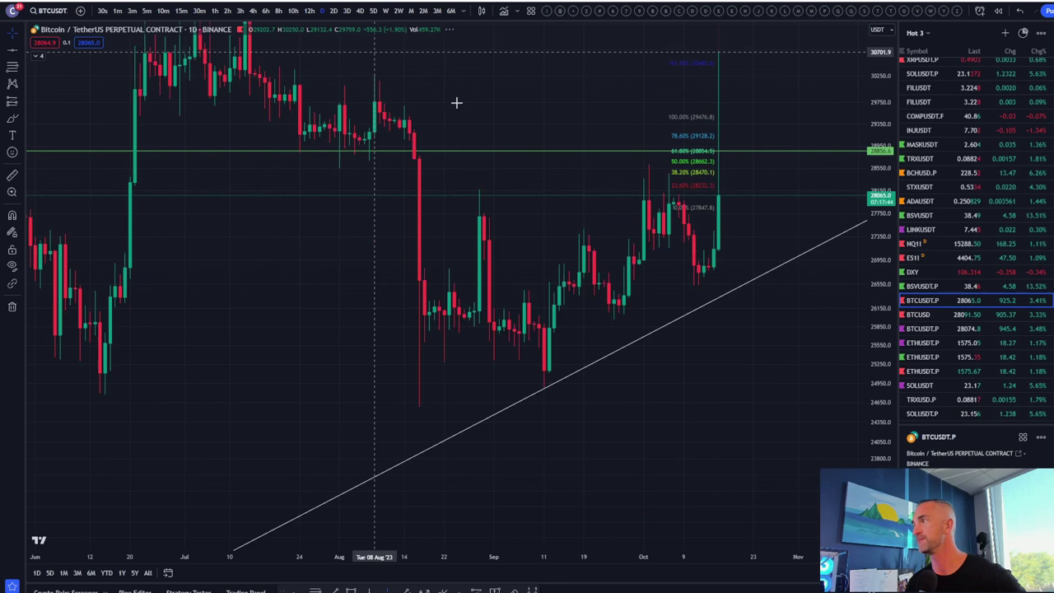
pyautogui.scroll(10, 878, 228)
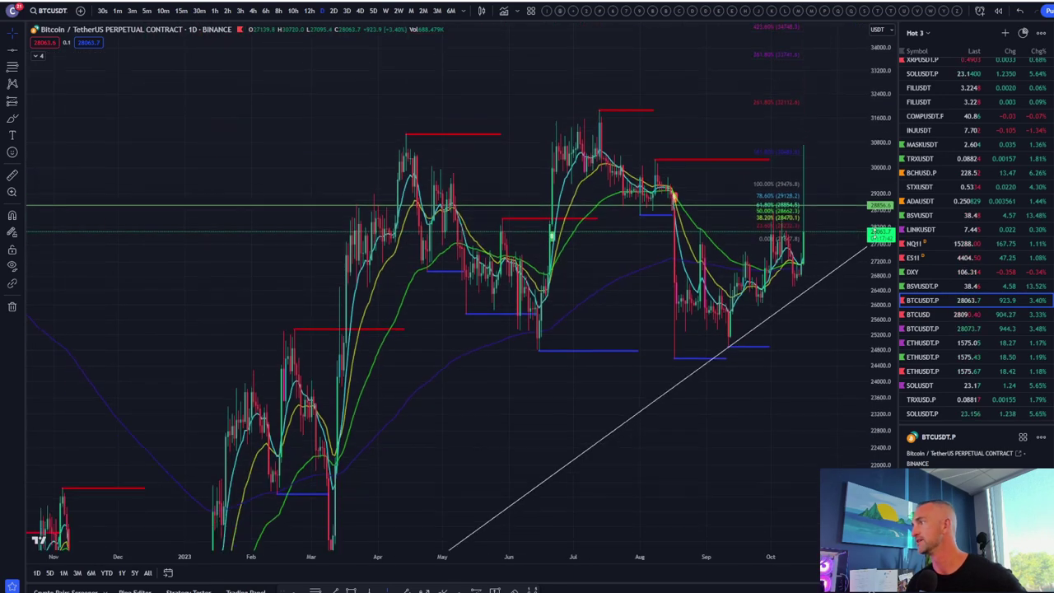
# - Move the Fibonacci retracement to the upper left, then show and hide the indicator panes
pyautogui.moveTo(749, 226)
pyautogui.mouseDown()
pyautogui.moveTo(598, 169)
pyautogui.moveTo(363, 150)
pyautogui.moveTo(387, 129)
pyautogui.mouseUp()
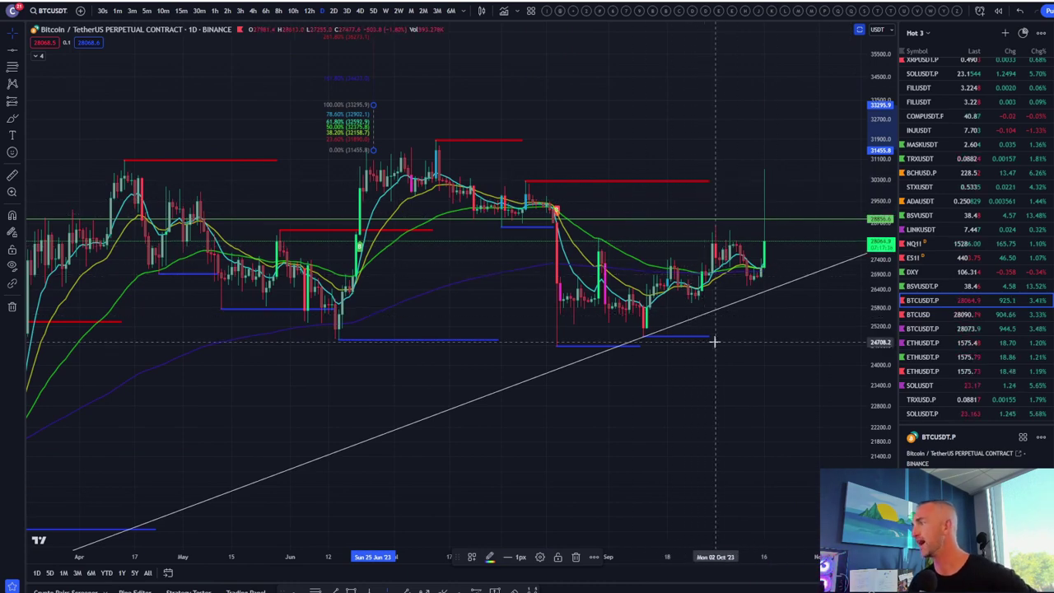
pyautogui.scroll(-4, 755, 338)
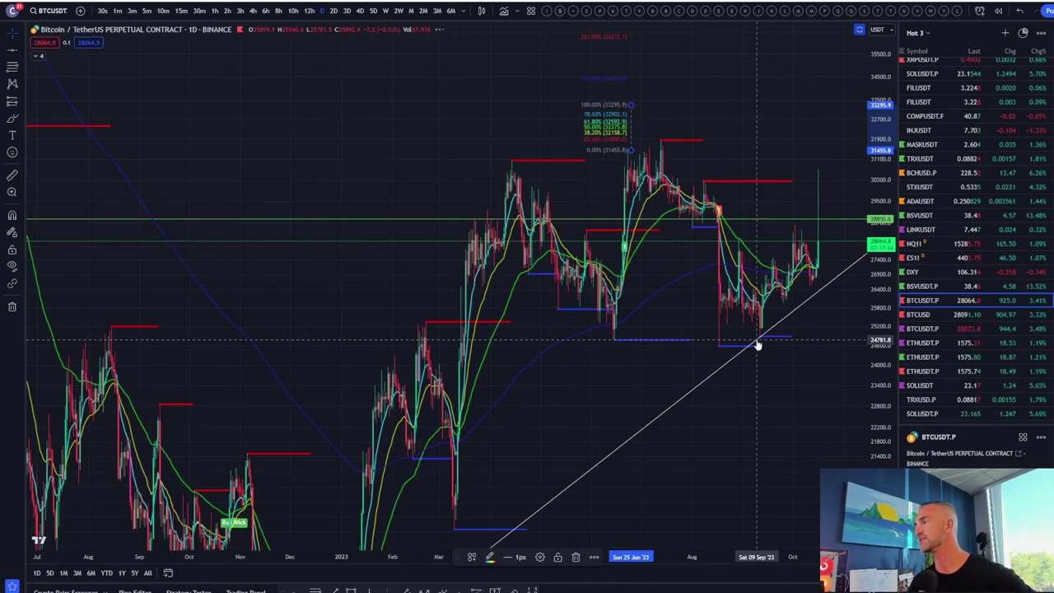
pyautogui.scroll(5, 764, 101)
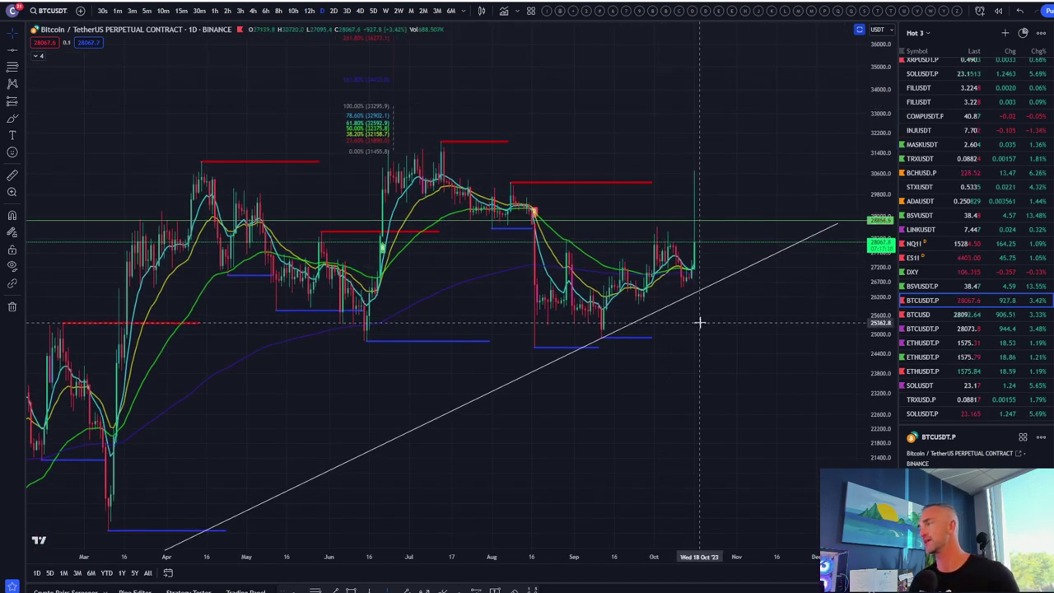
pyautogui.scroll(3, 699, 321)
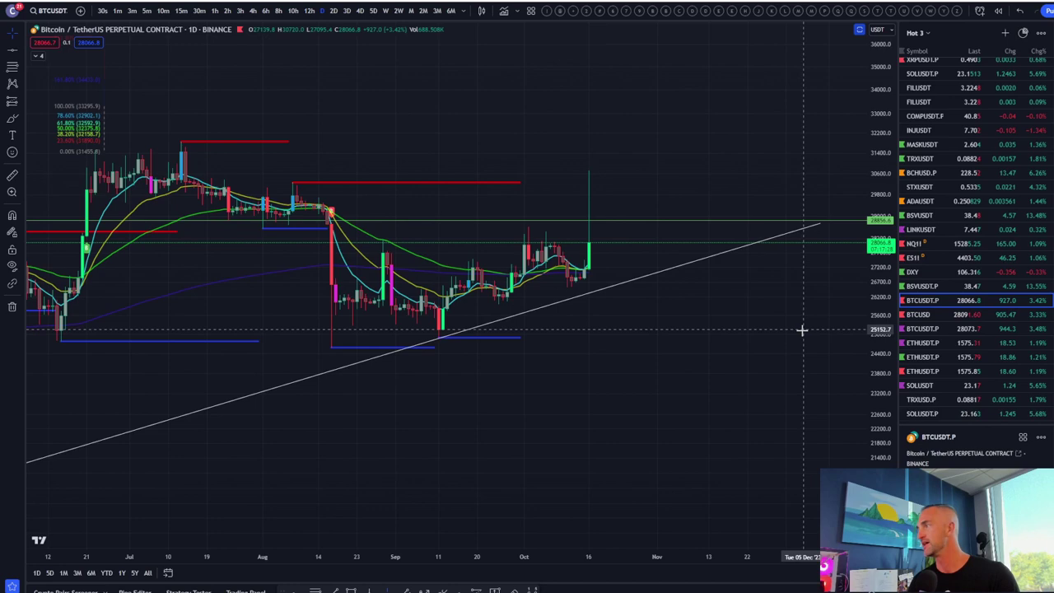
pyautogui.doubleClick(740, 330)
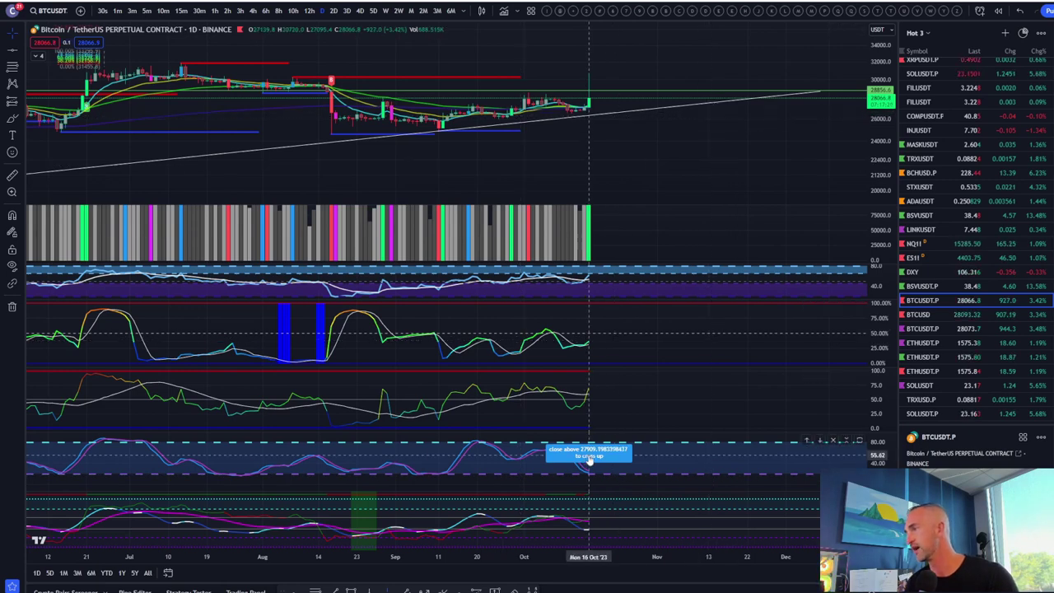
pyautogui.doubleClick(741, 169)
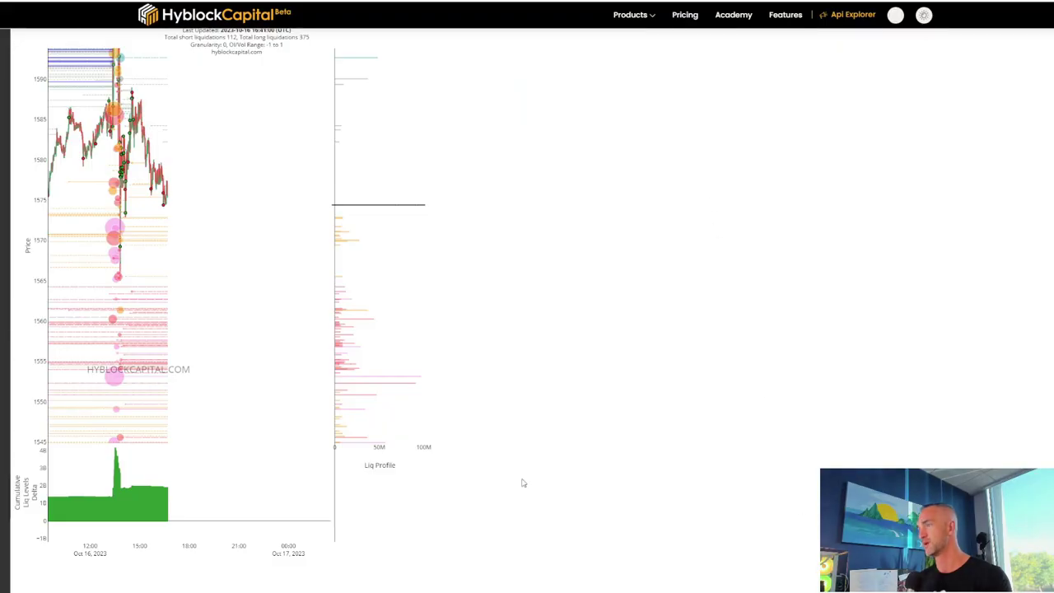
pyautogui.scroll(2, 198, 338)
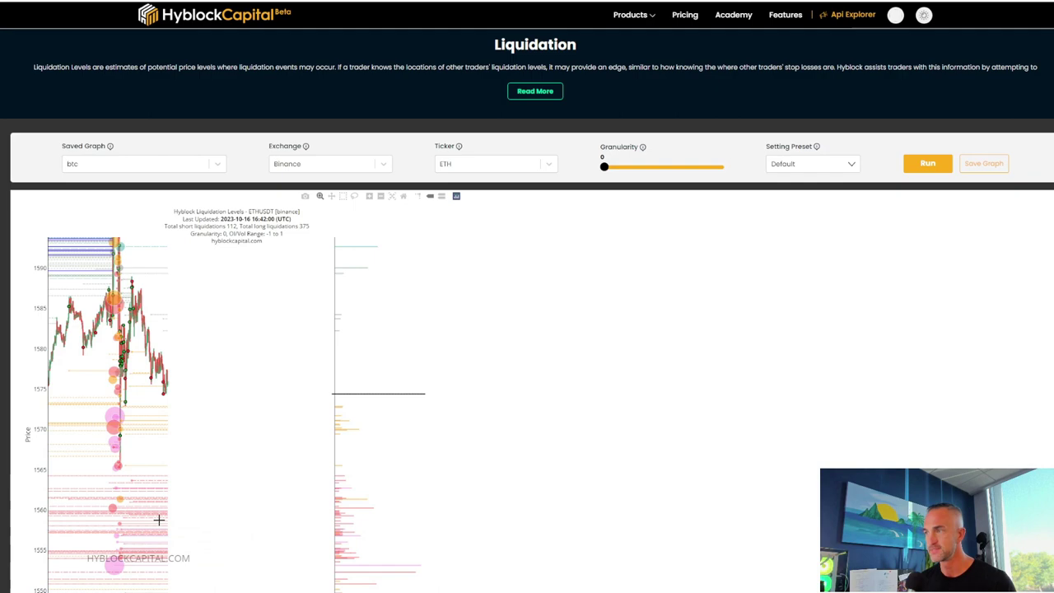
pyautogui.scroll(-1, 162, 515)
pyautogui.scroll(-5, 293, 495)
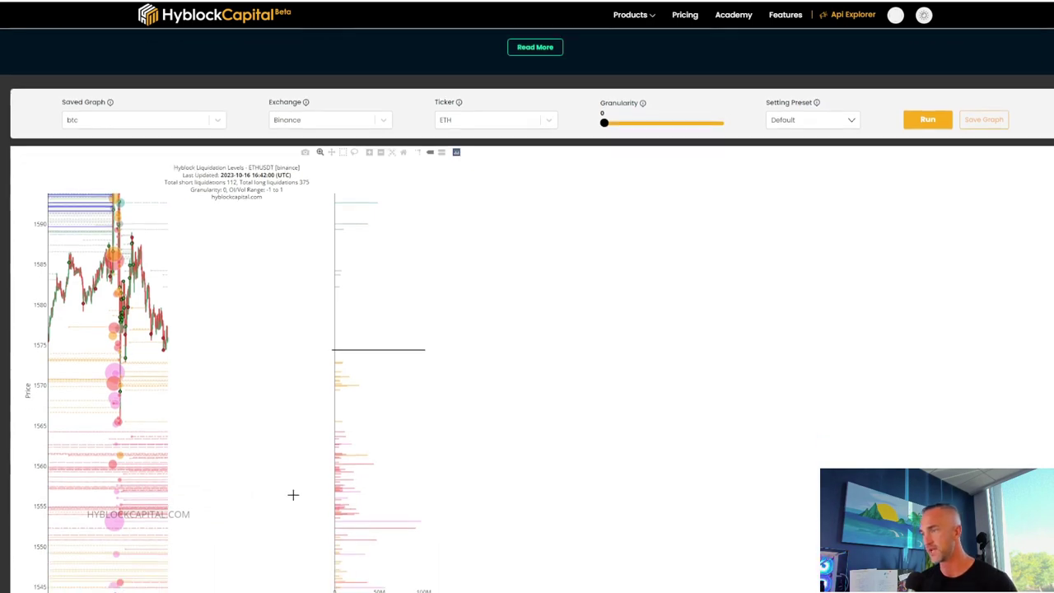
pyautogui.moveTo(120, 346)
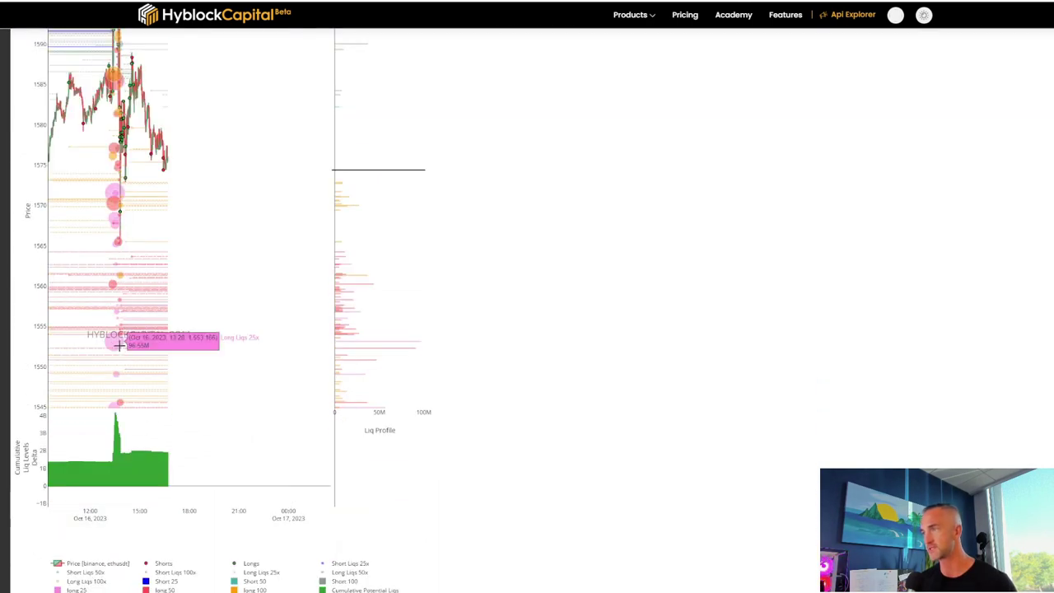
pyautogui.moveTo(115, 398)
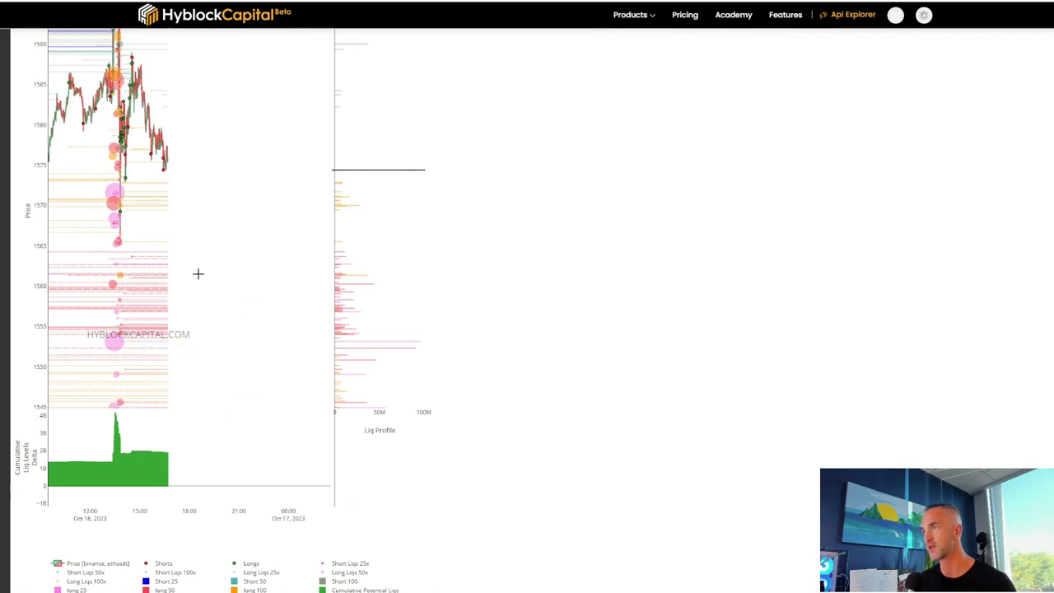
pyautogui.scroll(1, 197, 359)
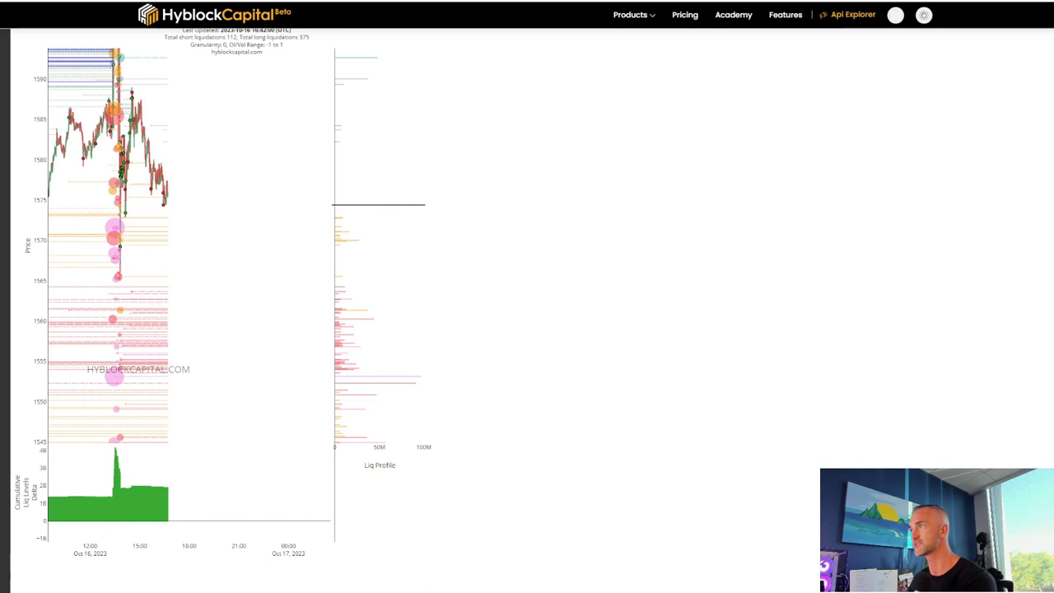
# - Check the Crypto Fear & Greed Index at 47 (Neutral), then move to the Bitcoin cycle chart post
pyautogui.hotkey('ctrl', 'Tab')
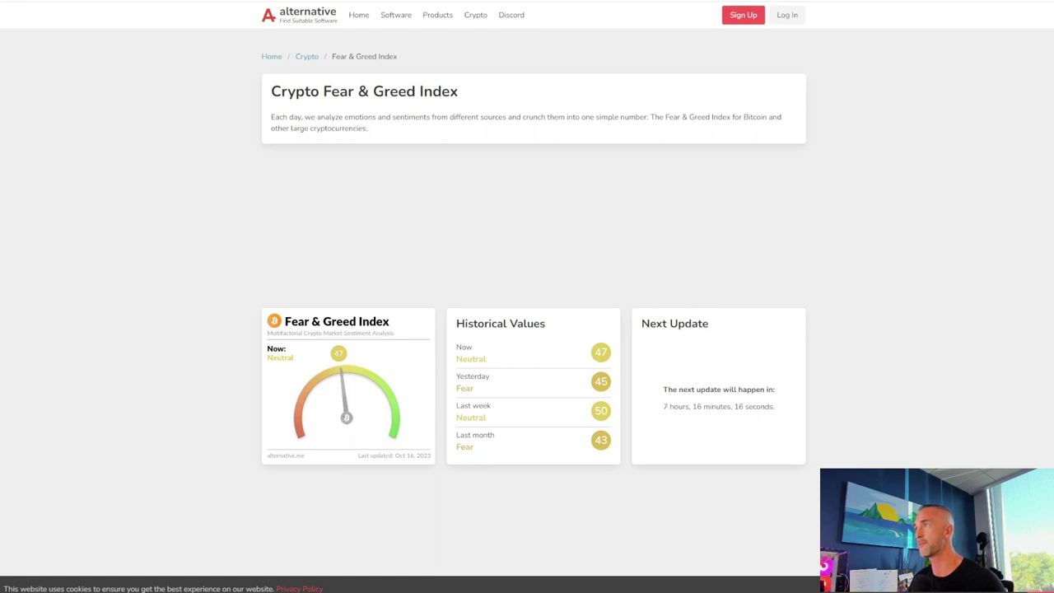
pyautogui.hotkey('ctrl', 'Tab')
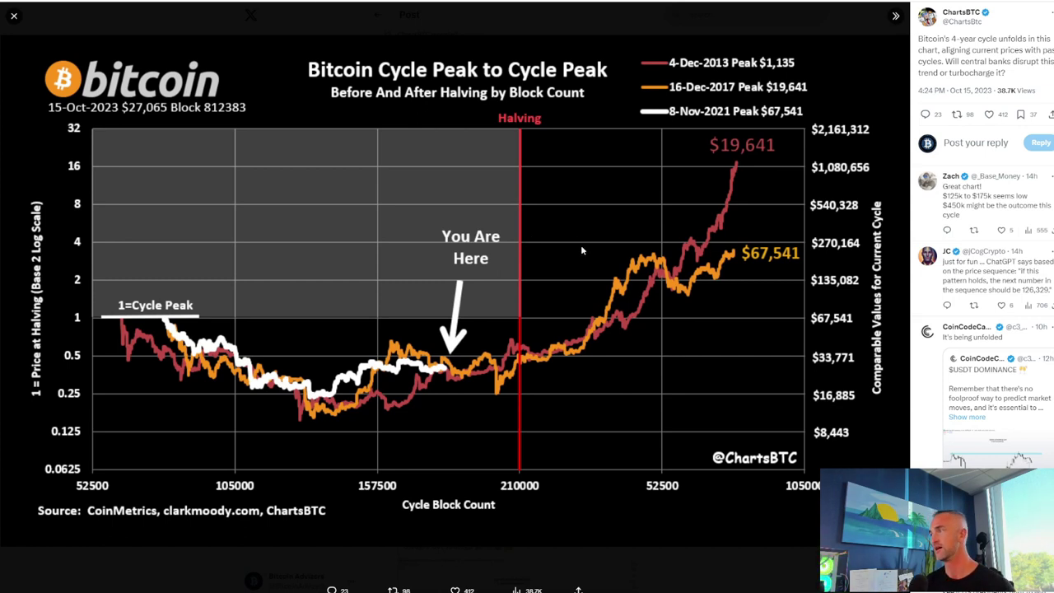
# - Switch the chart to NQ1! futures and zoom out to a daily view back to late 2021
pyautogui.hotkey('alt', 'Tab')
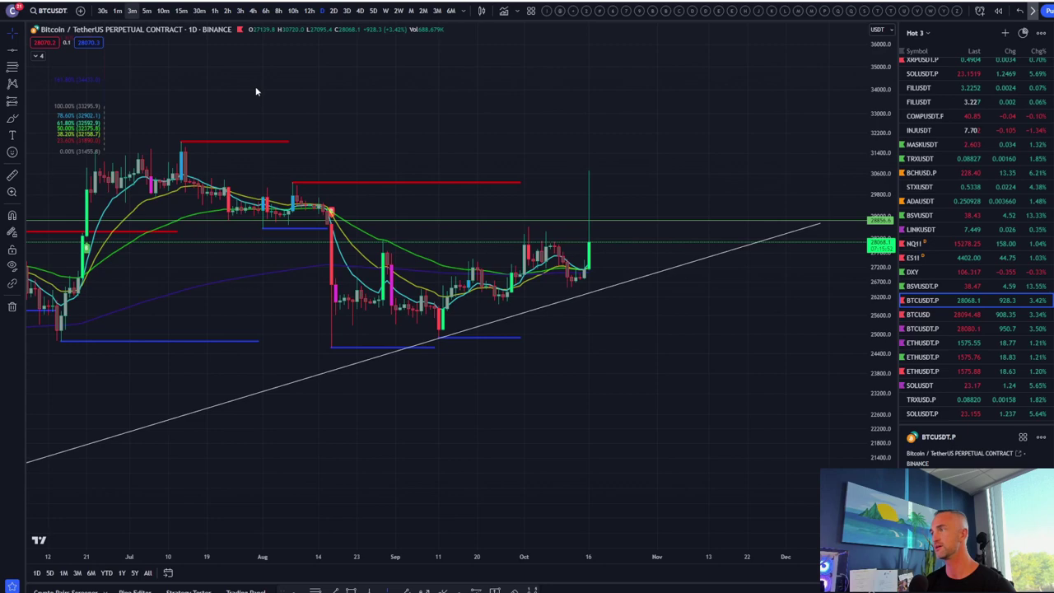
pyautogui.scroll(-4, 701, 282)
pyautogui.scroll(10, 968, 280)
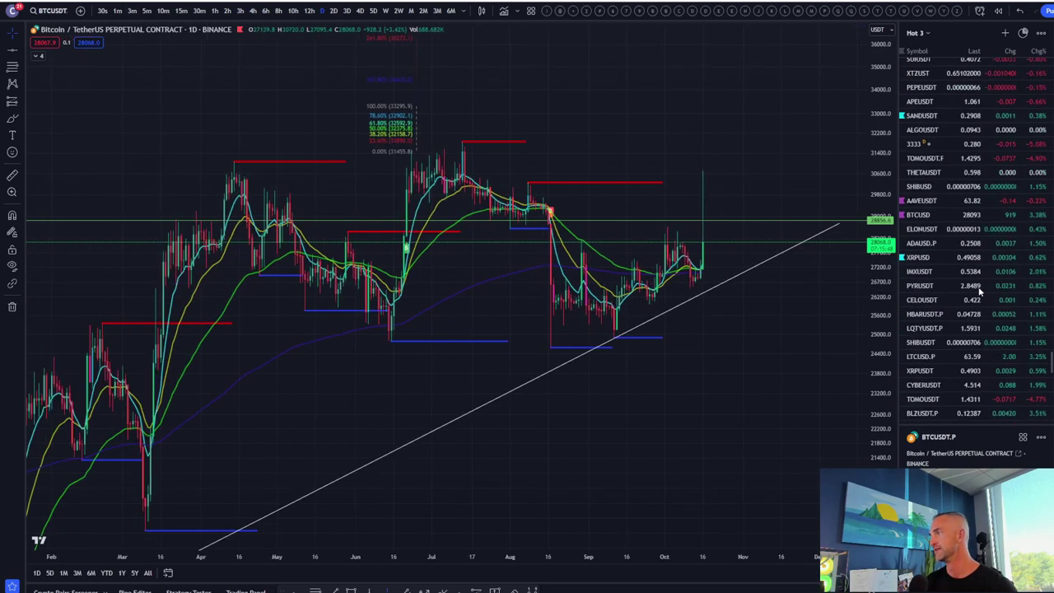
pyautogui.scroll(-10, 975, 284)
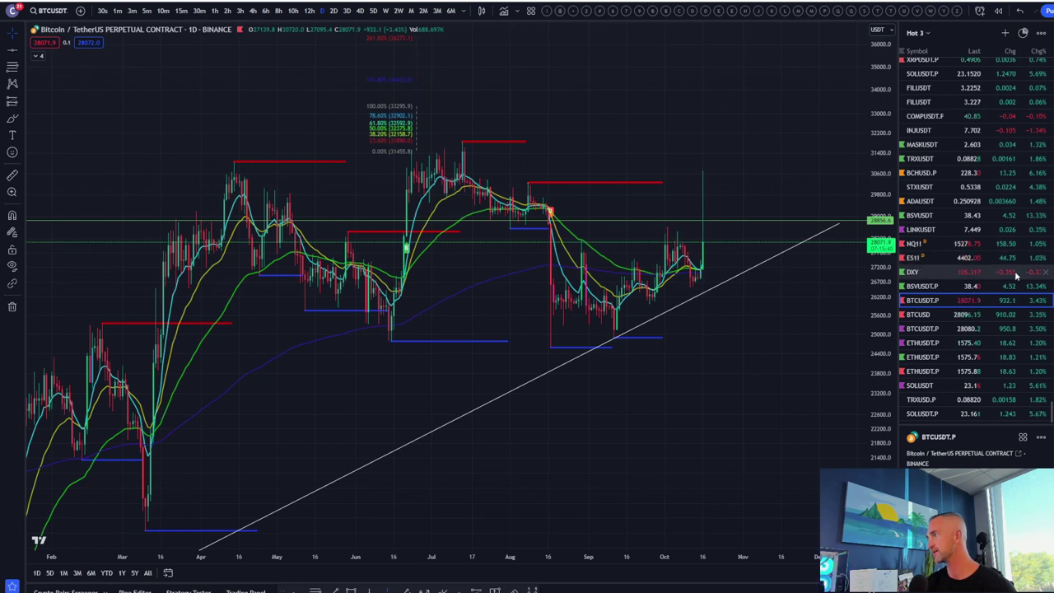
pyautogui.click(945, 250)
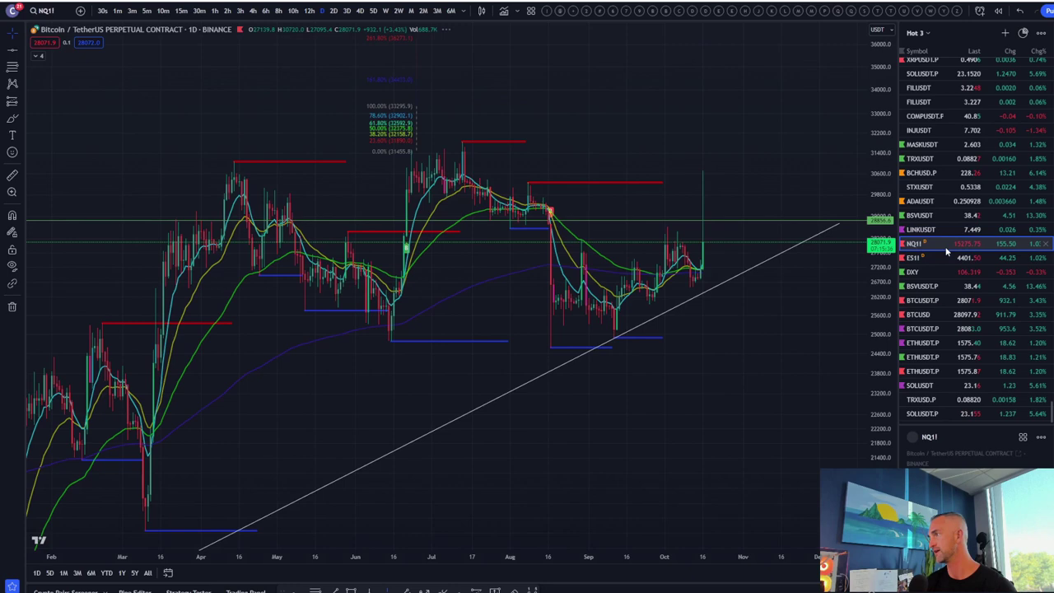
pyautogui.scroll(3, 674, 221)
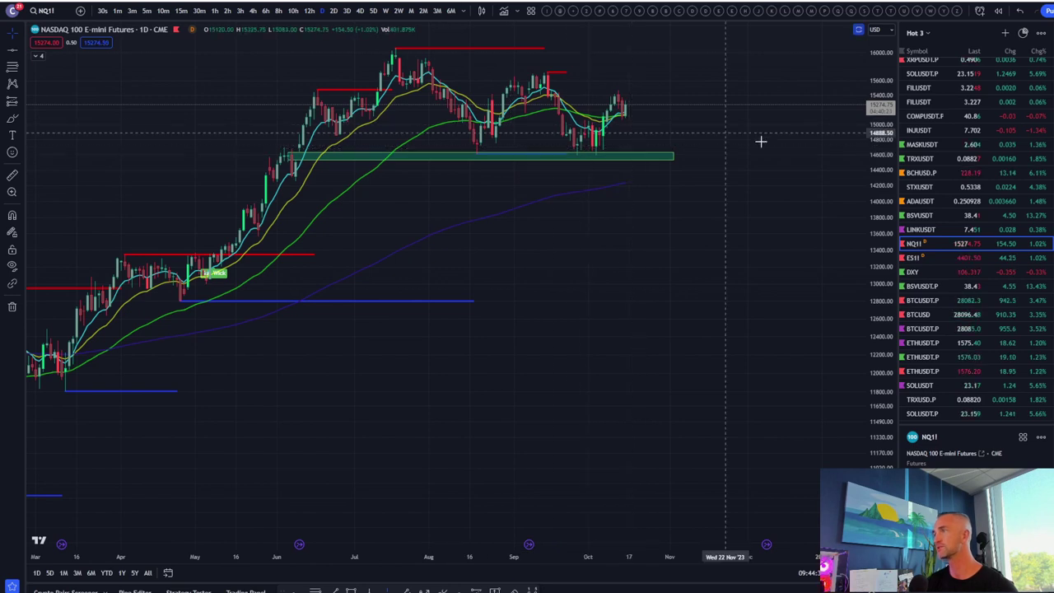
pyautogui.scroll(-3, 781, 148)
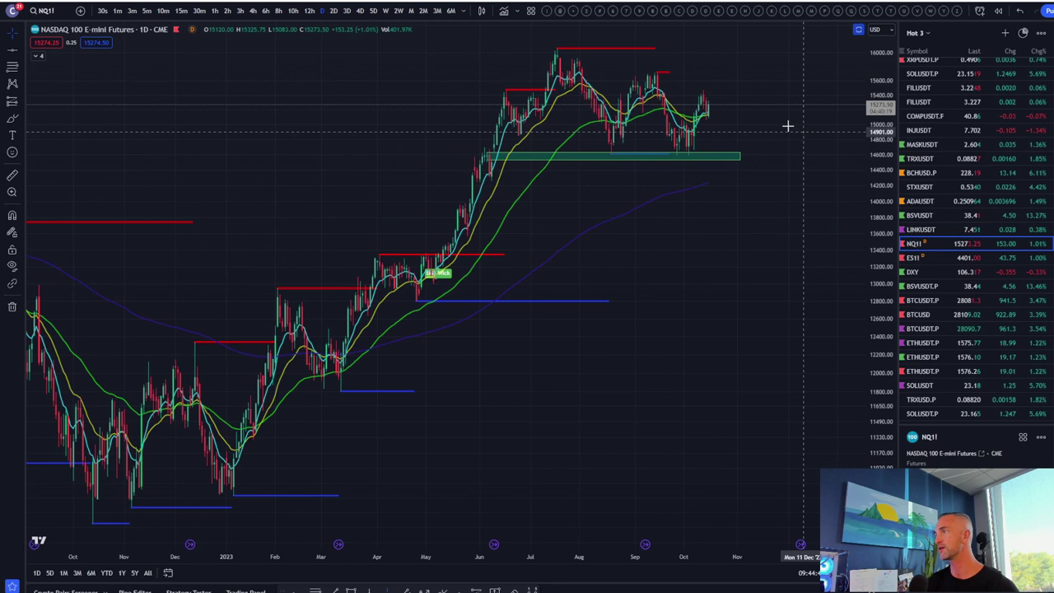
pyautogui.scroll(-3, 821, 172)
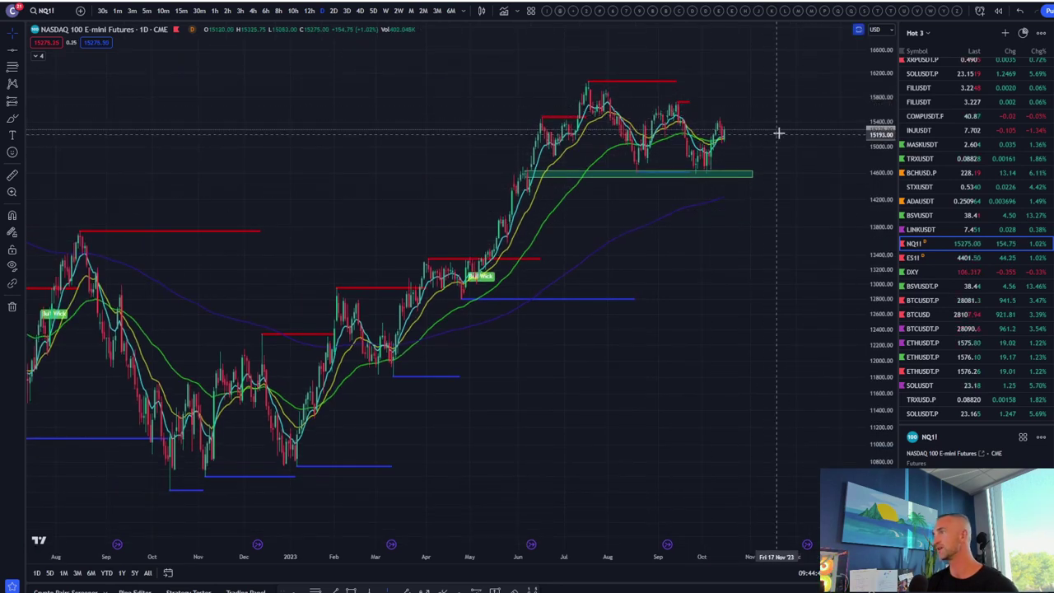
pyautogui.scroll(-3, 795, 237)
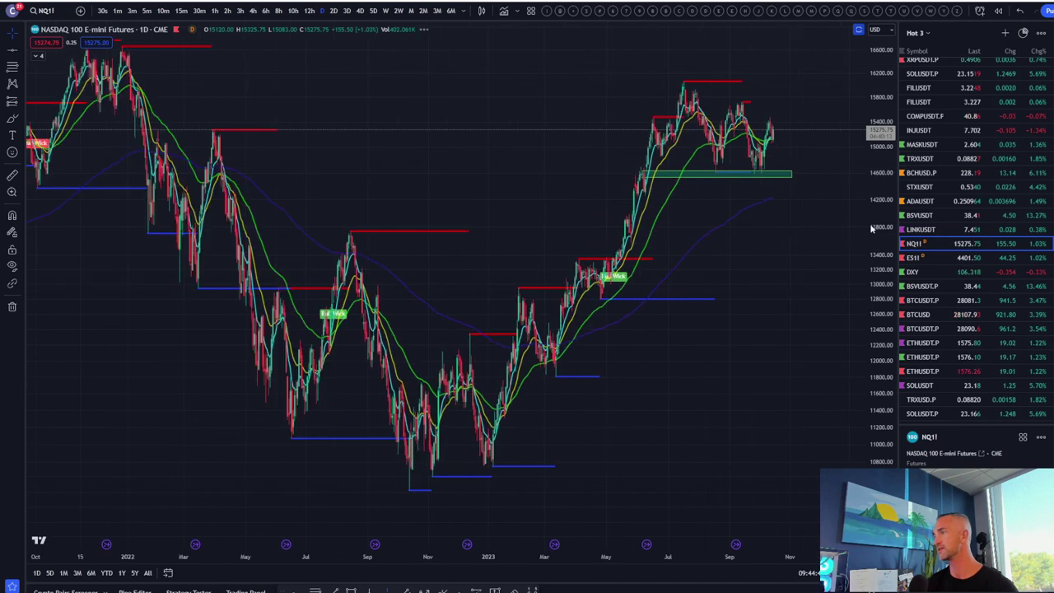
# - On ES1!, mark a horizontal line at 4561.50, then move via NQ1! to the DXY chart
pyautogui.click(933, 260)
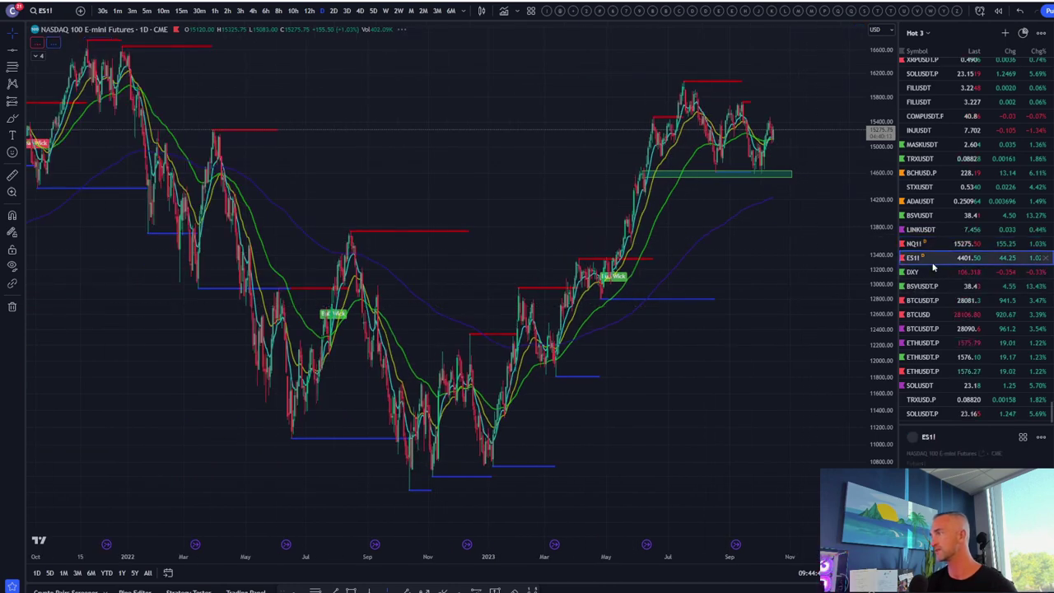
pyautogui.scroll(10, 705, 277)
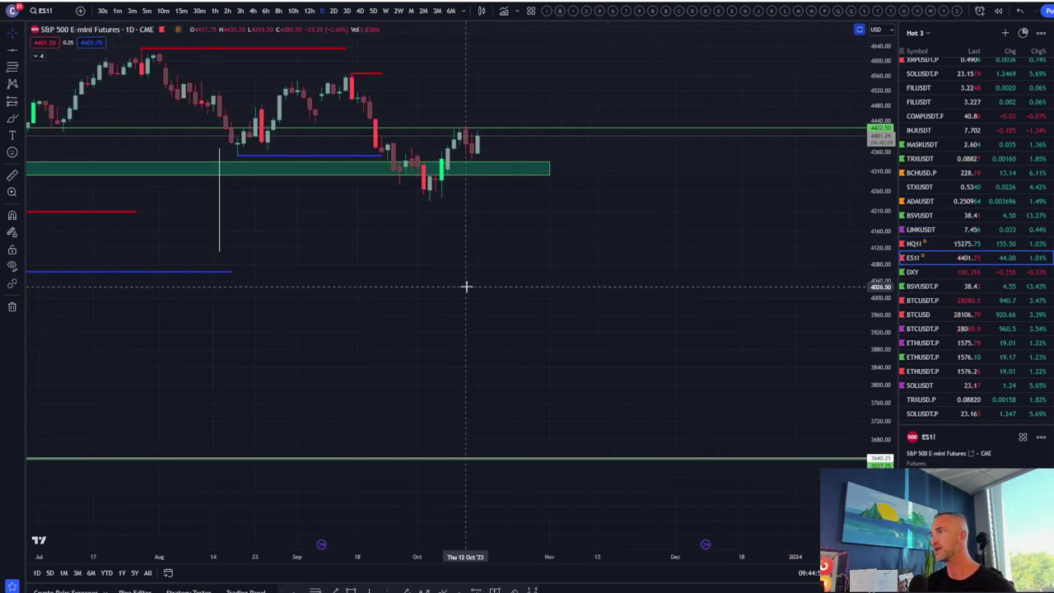
pyautogui.scroll(-5, 466, 286)
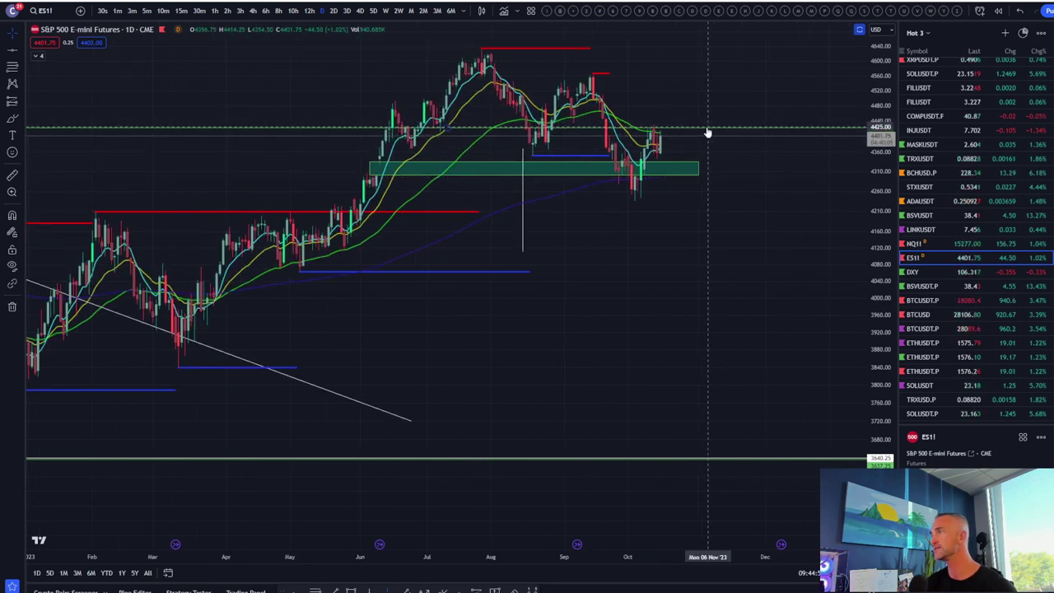
pyautogui.click(722, 93)
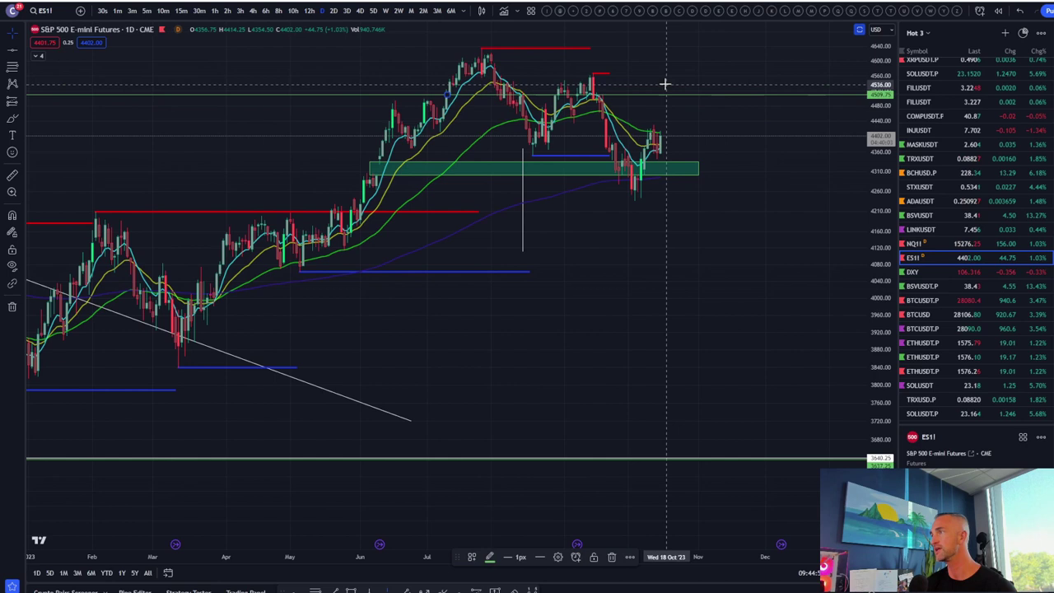
pyautogui.moveTo(675, 96); pyautogui.dragTo(682, 75)
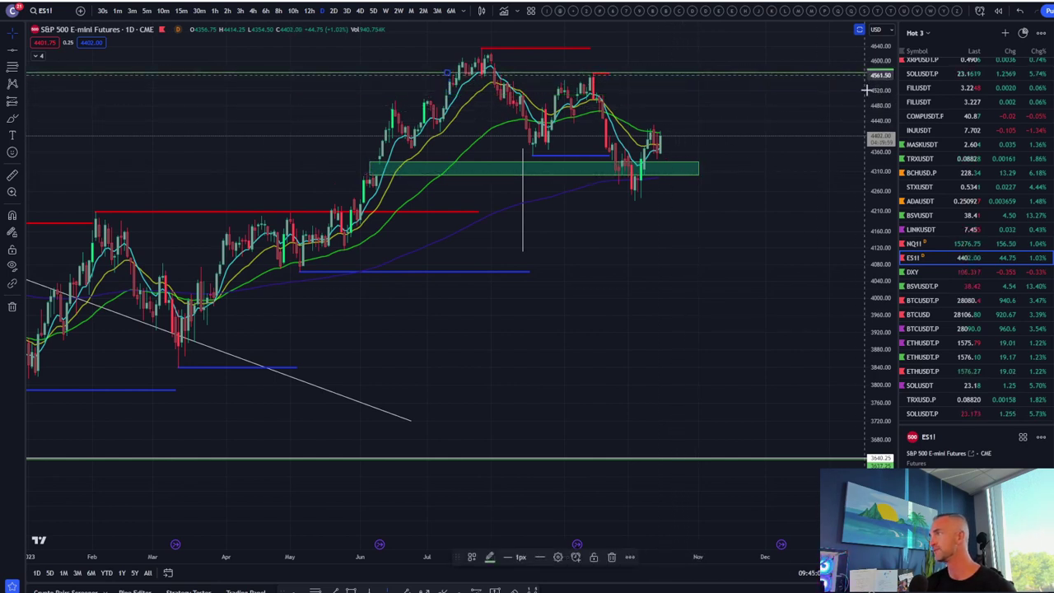
pyautogui.click(932, 245)
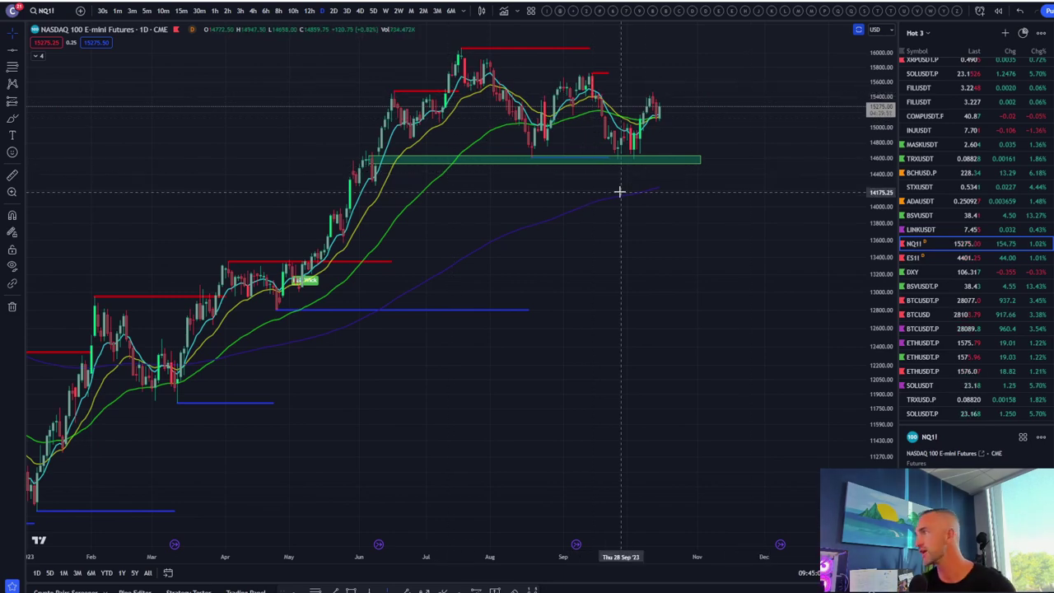
pyautogui.click(915, 272)
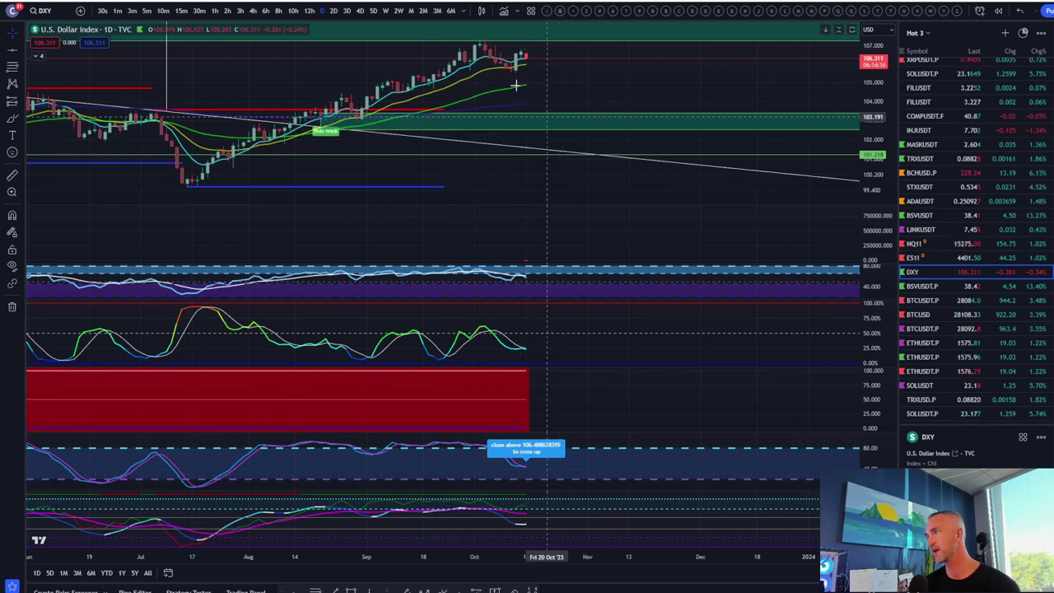
# - Scroll the DXY daily chart sideways to inspect price and its indicator panes
pyautogui.hscroll(2, 593, 82)
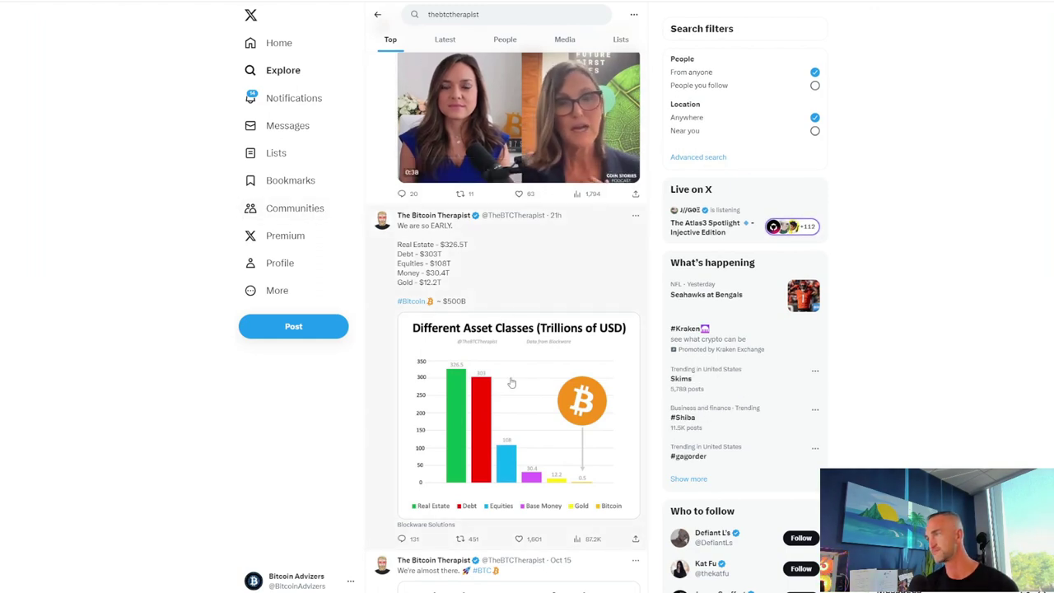
# - Open the asset-classes post, highlight the $303T Debt, $30.4T Money and 500B Bitcoin figures, and enlarge the chart
pyautogui.click(513, 290)
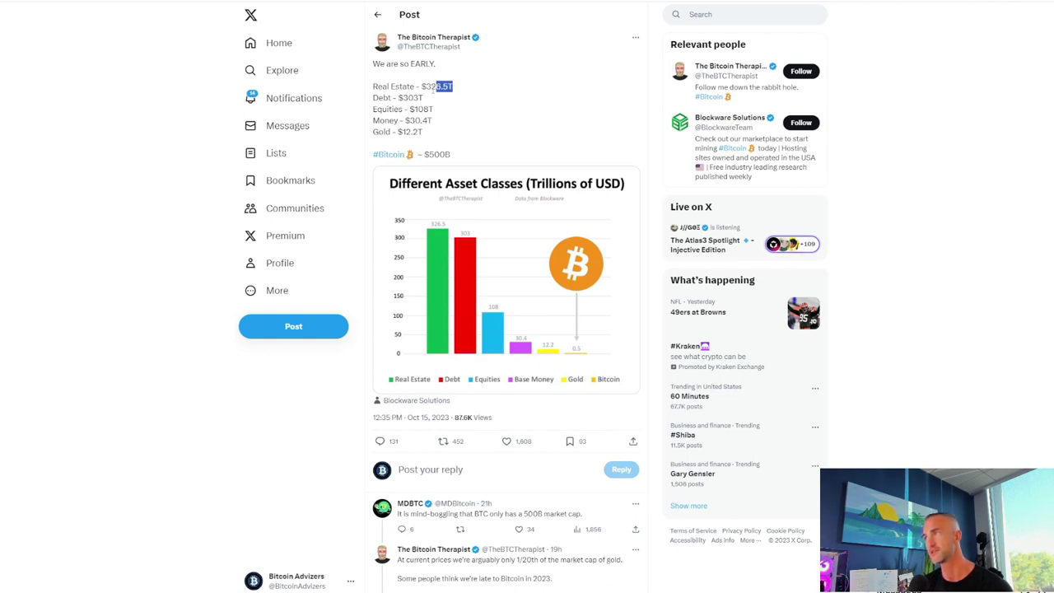
pyautogui.moveTo(424, 98); pyautogui.dragTo(398, 98)
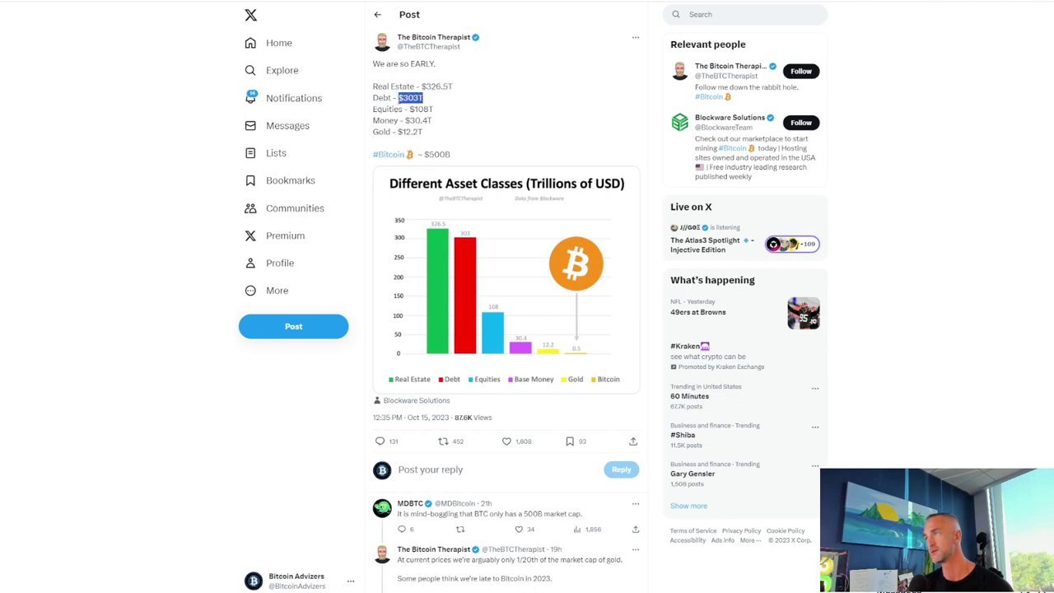
pyautogui.click(444, 118)
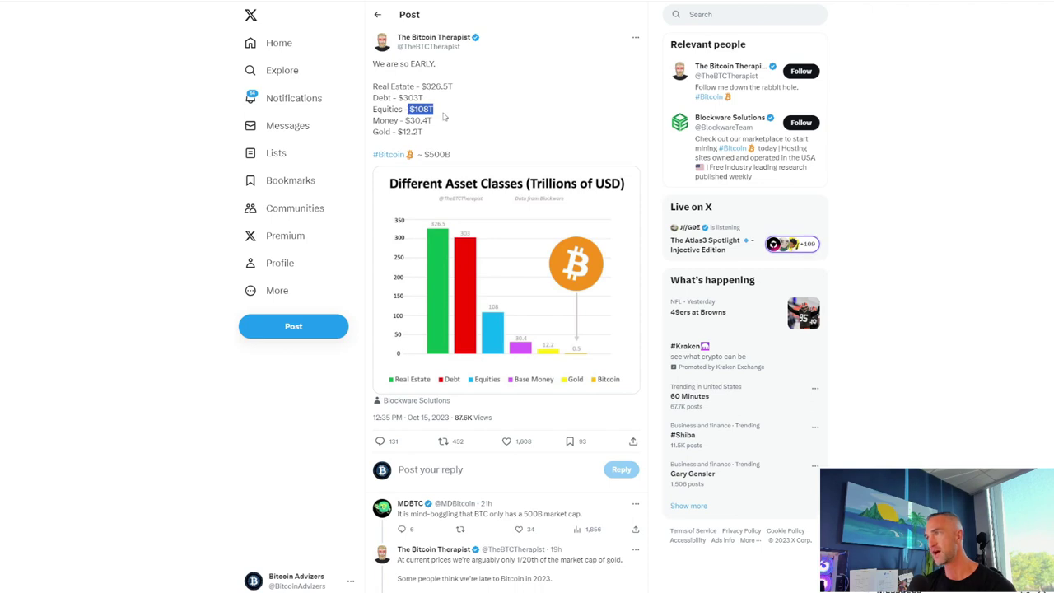
pyautogui.moveTo(433, 120); pyautogui.dragTo(397, 133)
pyautogui.click(449, 136)
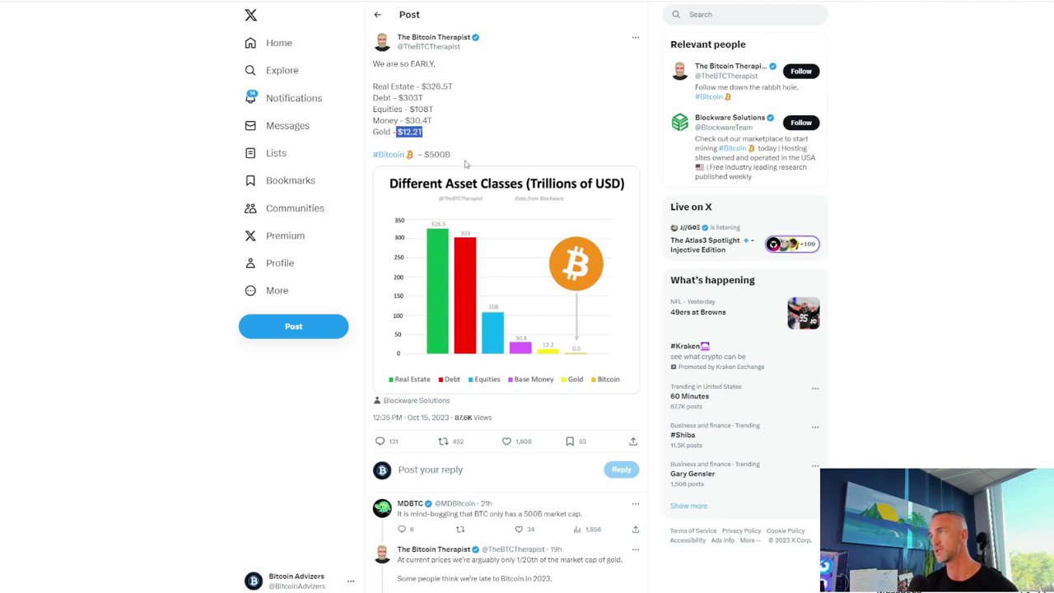
pyautogui.moveTo(451, 157); pyautogui.dragTo(430, 155)
pyautogui.click(553, 303)
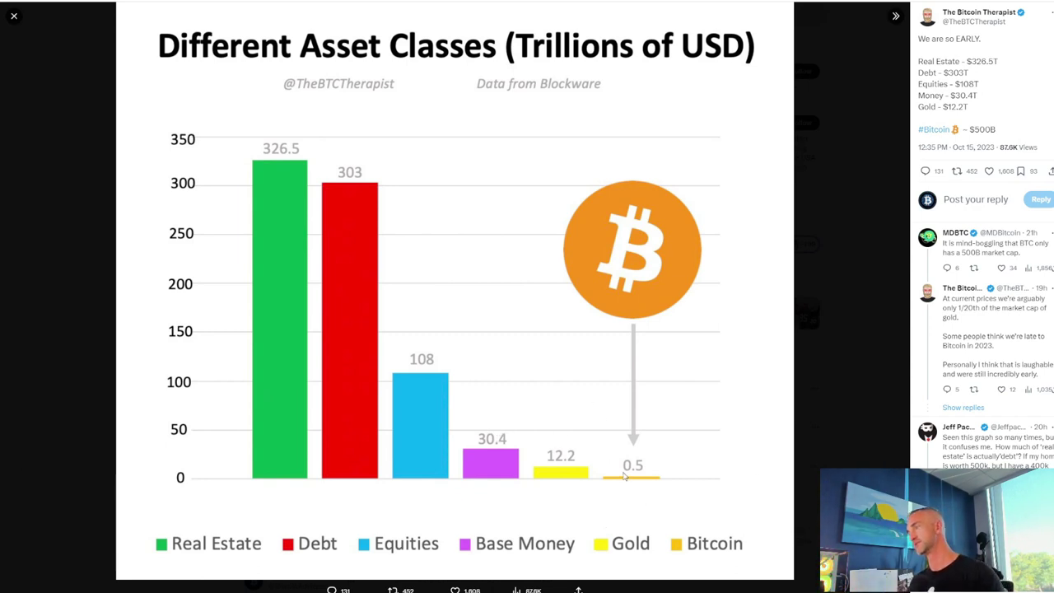
pyautogui.click(46, 138)
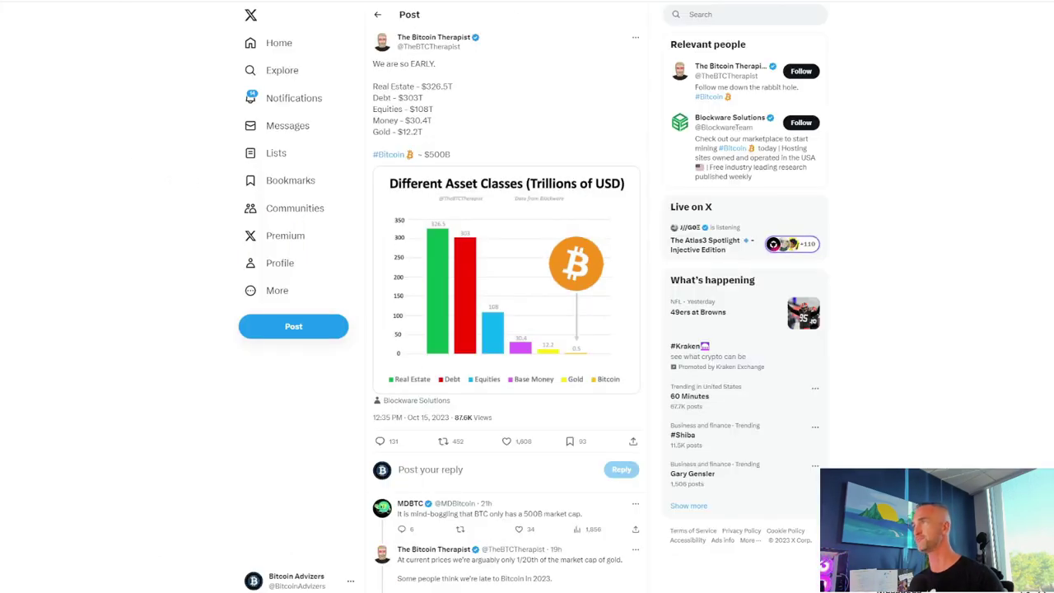
# - Zoom CryptoQuant's Bitcoin funding-rates chart to Sep 22–Oct 16, then return to the TradingView DXY chart
pyautogui.hotkey('ctrl', 'Tab')
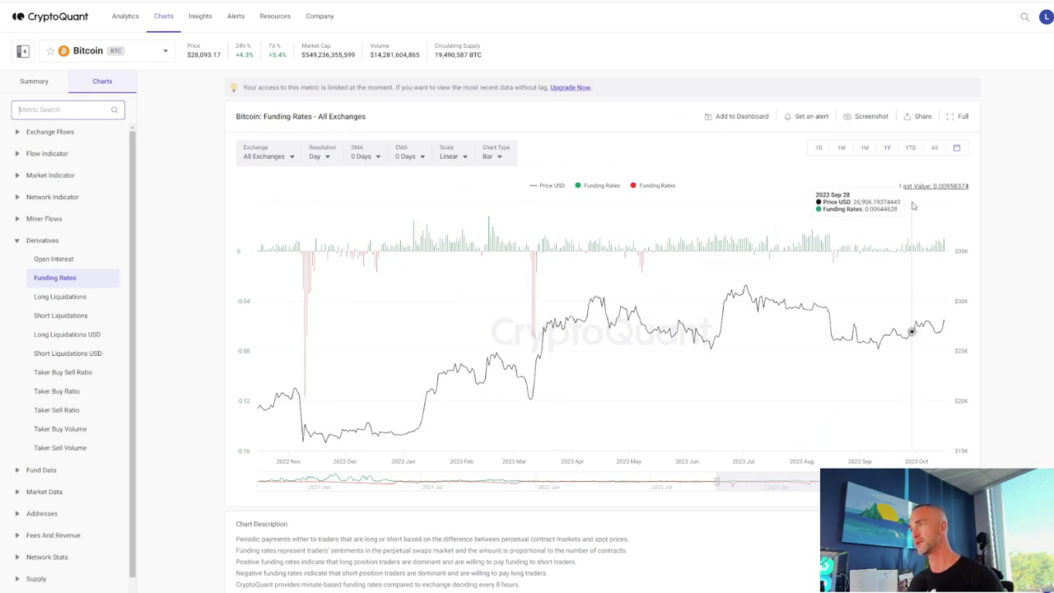
pyautogui.moveTo(901, 210); pyautogui.dragTo(972, 311)
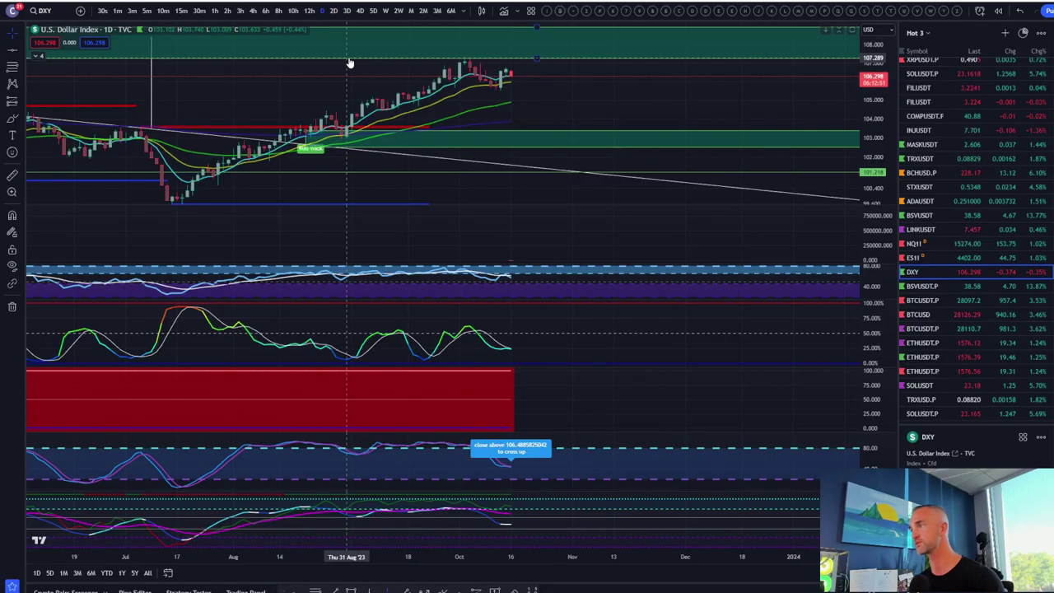
pyautogui.scroll(-3, 494, 181)
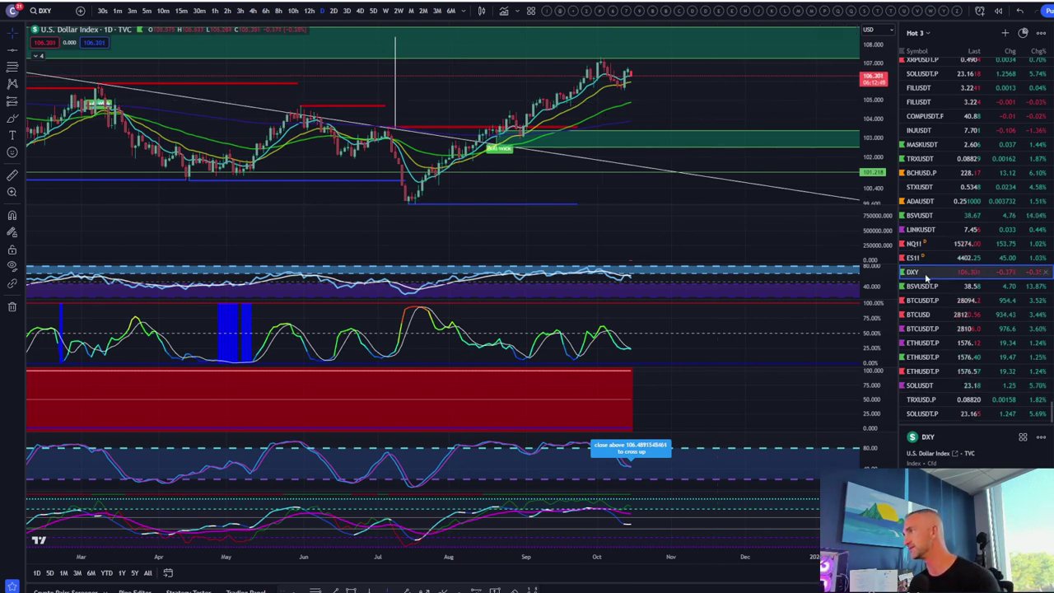
# - Scroll up through the TradingView watchlist, then open a new browser tab
pyautogui.scroll(5, 932, 272)
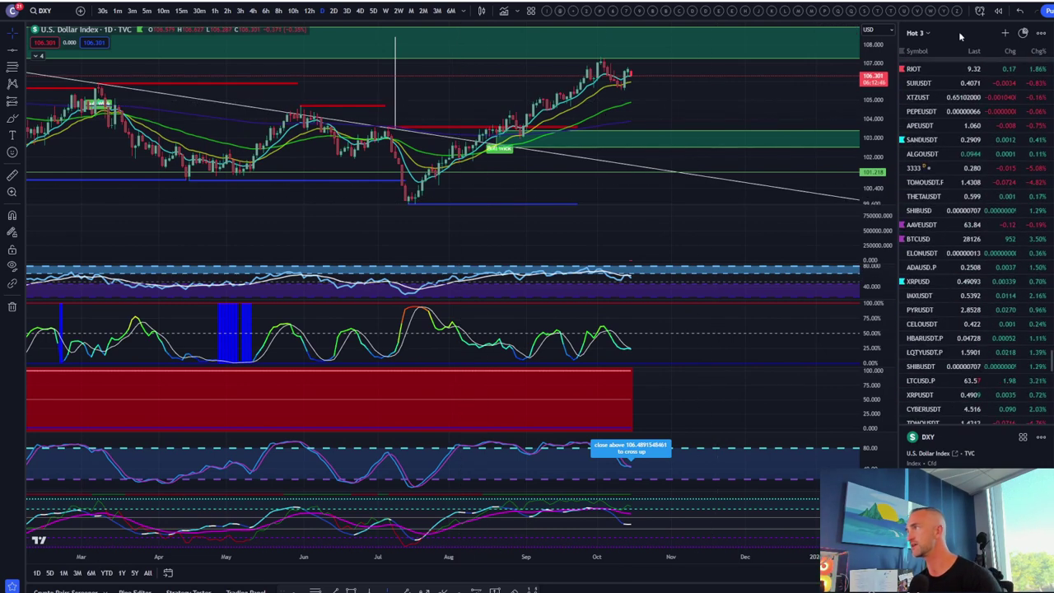
pyautogui.scroll(10, 967, 183)
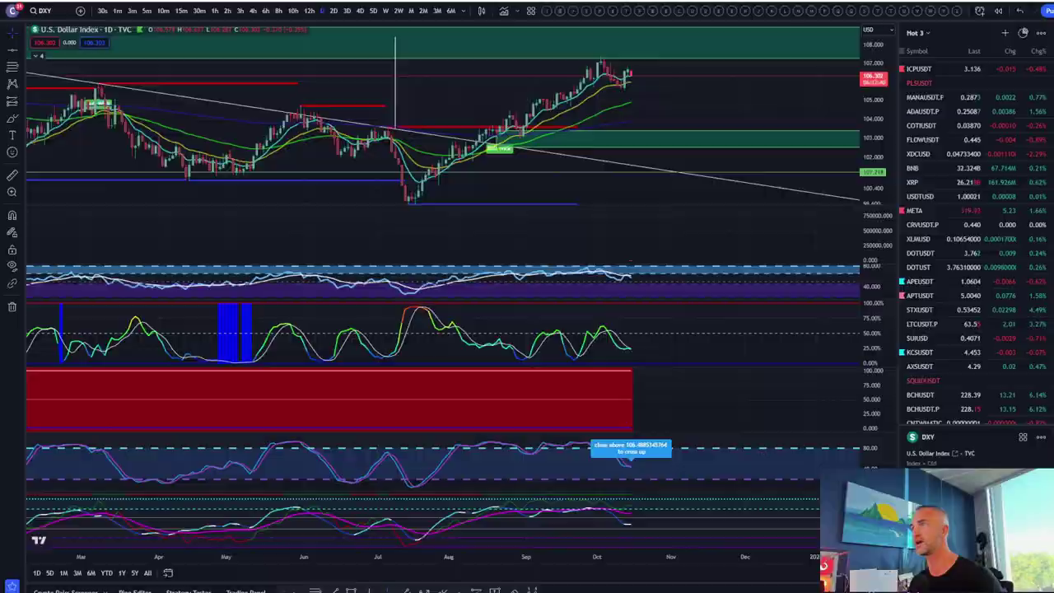
pyautogui.hotkey('ctrl', 't')
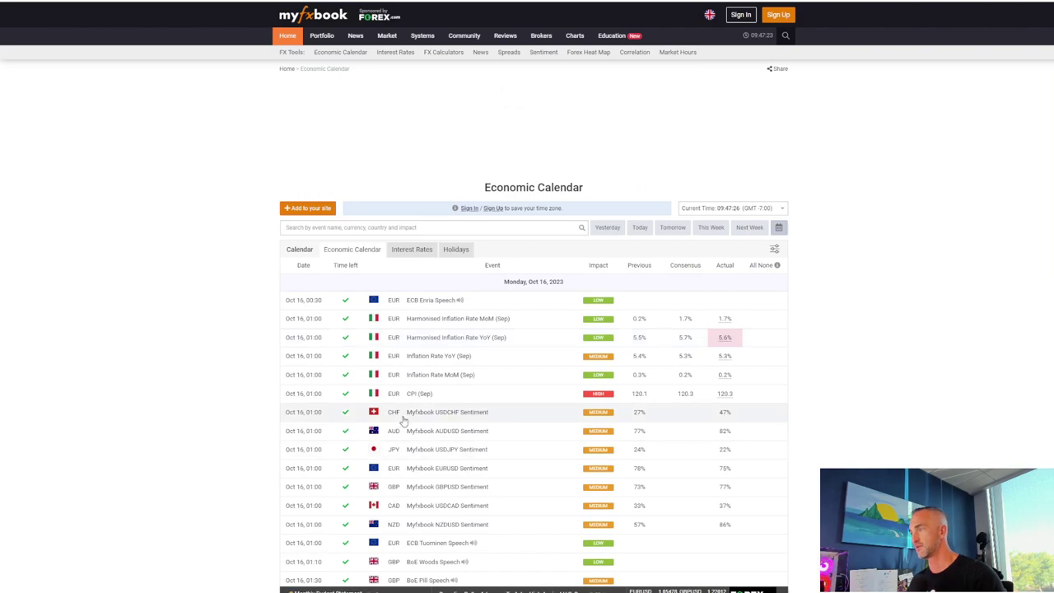
# - Scroll the Myfxbook calendar through Wednesday and Thursday down to Friday, Oct 20's events
pyautogui.scroll(-8, 403, 420)
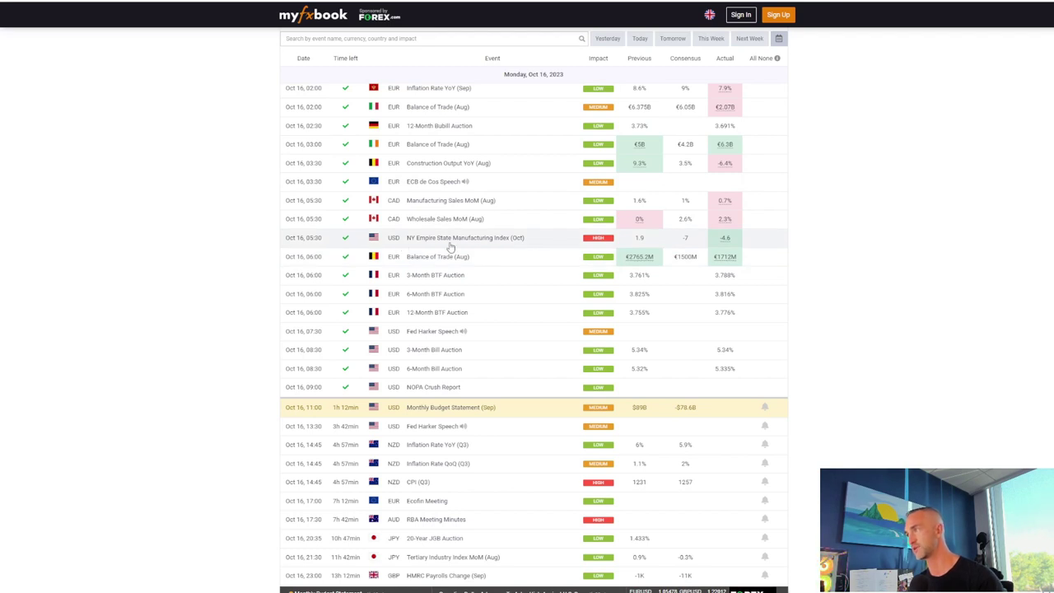
pyautogui.scroll(6, 450, 247)
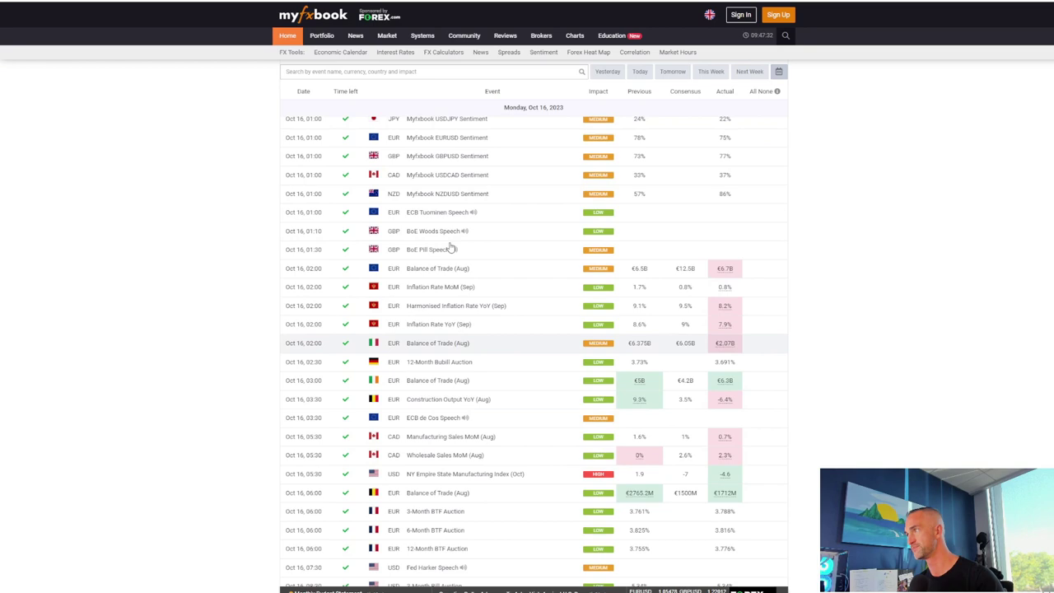
pyautogui.scroll(-12, 454, 308)
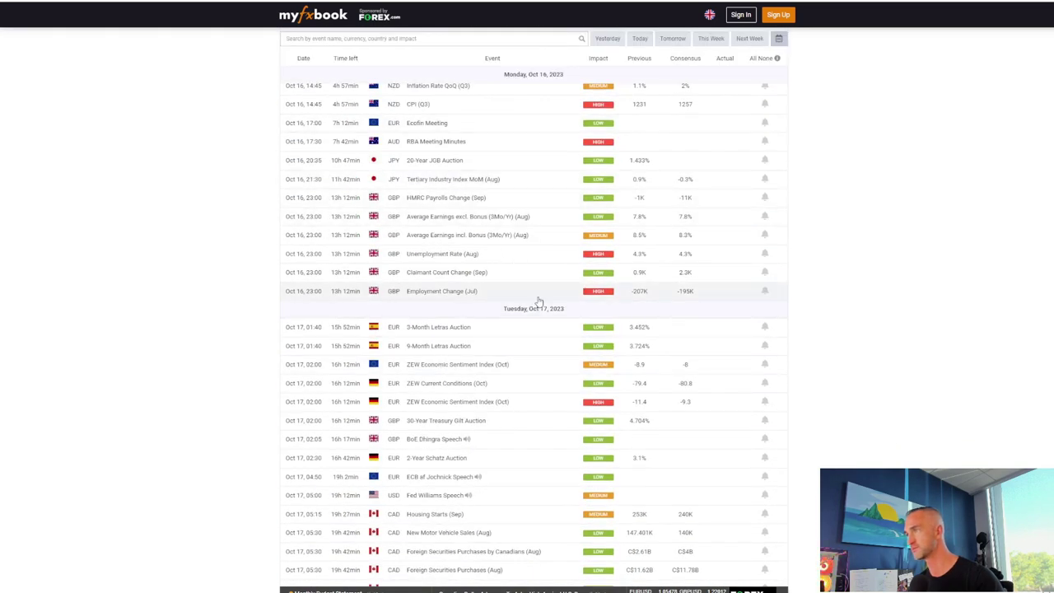
pyautogui.scroll(3, 521, 208)
pyautogui.scroll(-8, 496, 261)
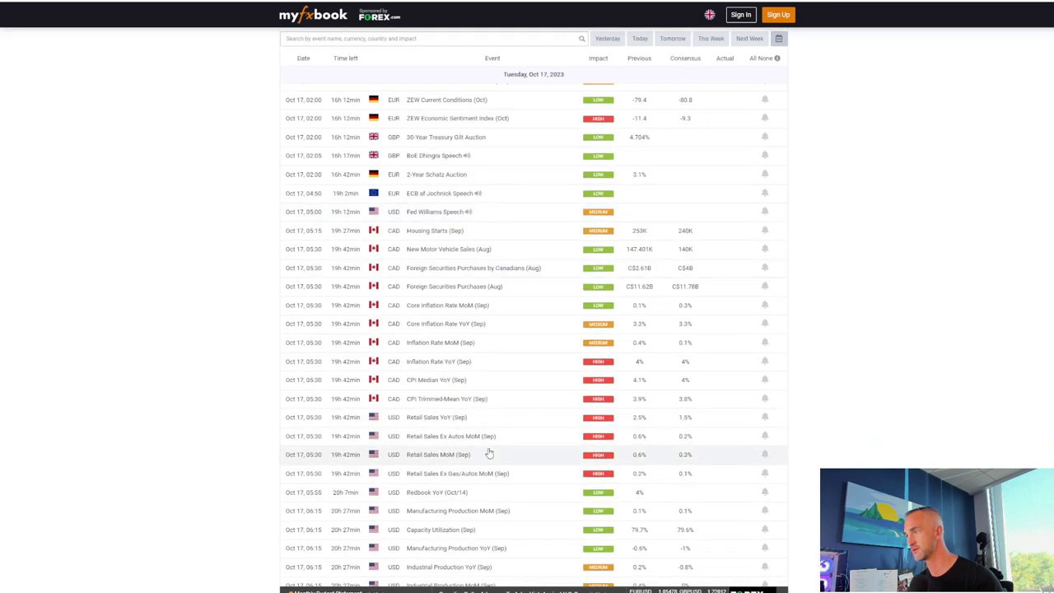
pyautogui.scroll(-3, 531, 383)
pyautogui.scroll(-6, 522, 406)
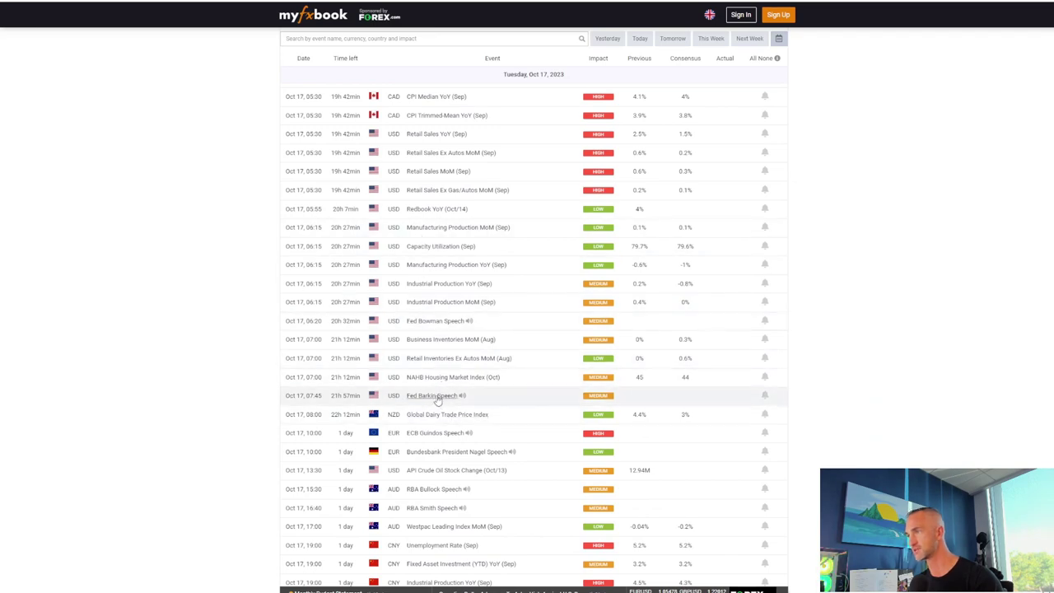
pyautogui.scroll(-15, 461, 251)
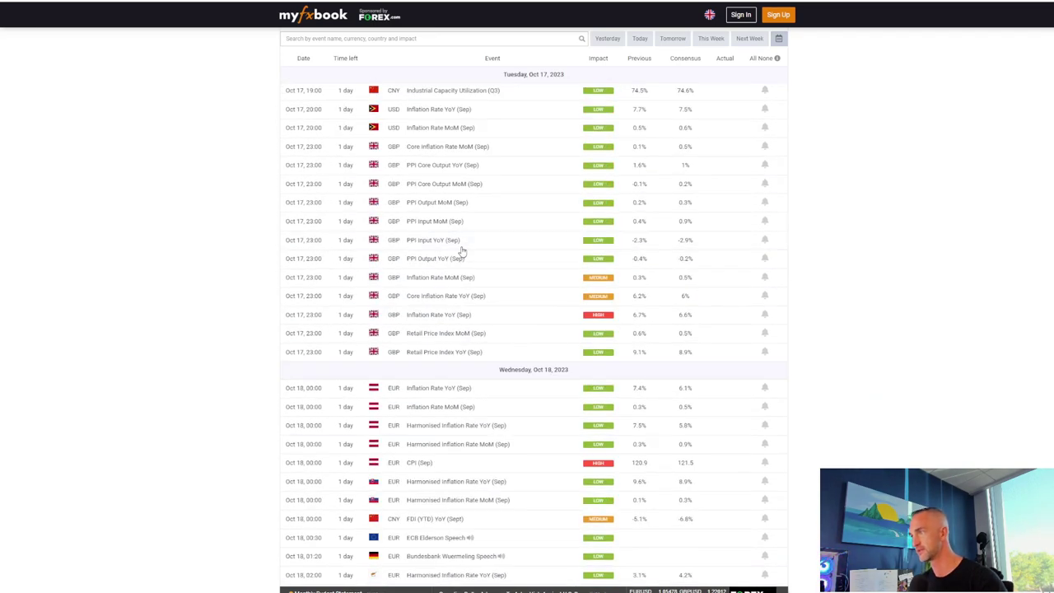
pyautogui.scroll(5, 462, 251)
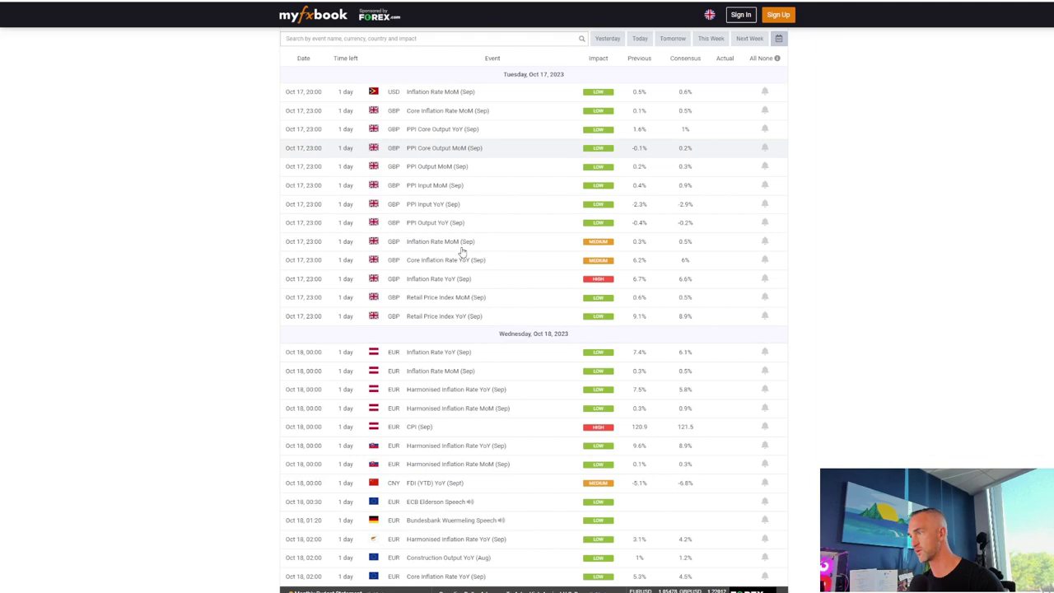
pyautogui.scroll(-6, 462, 251)
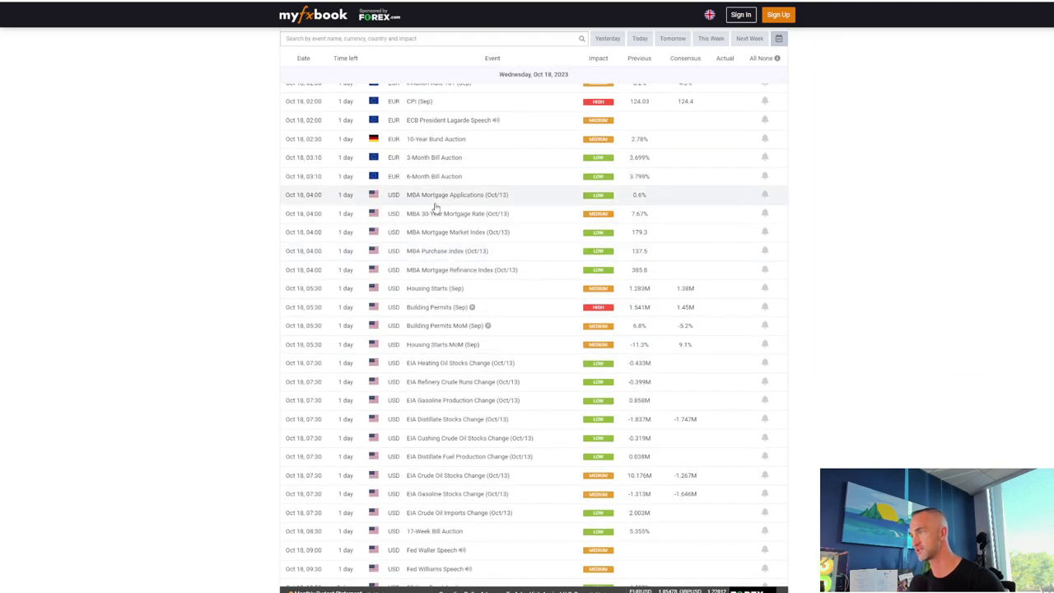
pyautogui.scroll(-3, 432, 436)
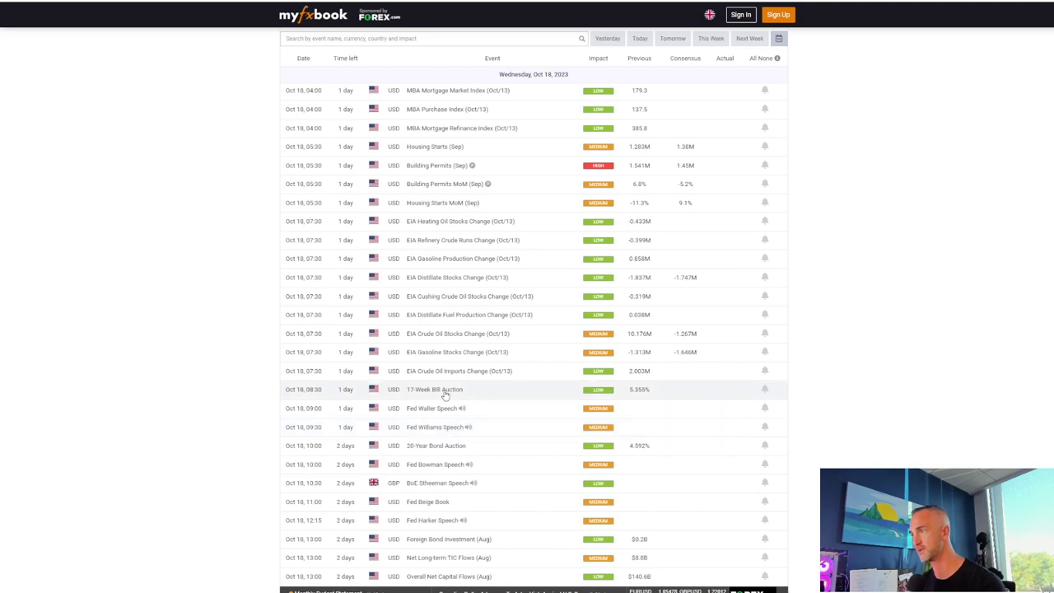
pyautogui.scroll(-3, 445, 391)
pyautogui.scroll(6, 536, 212)
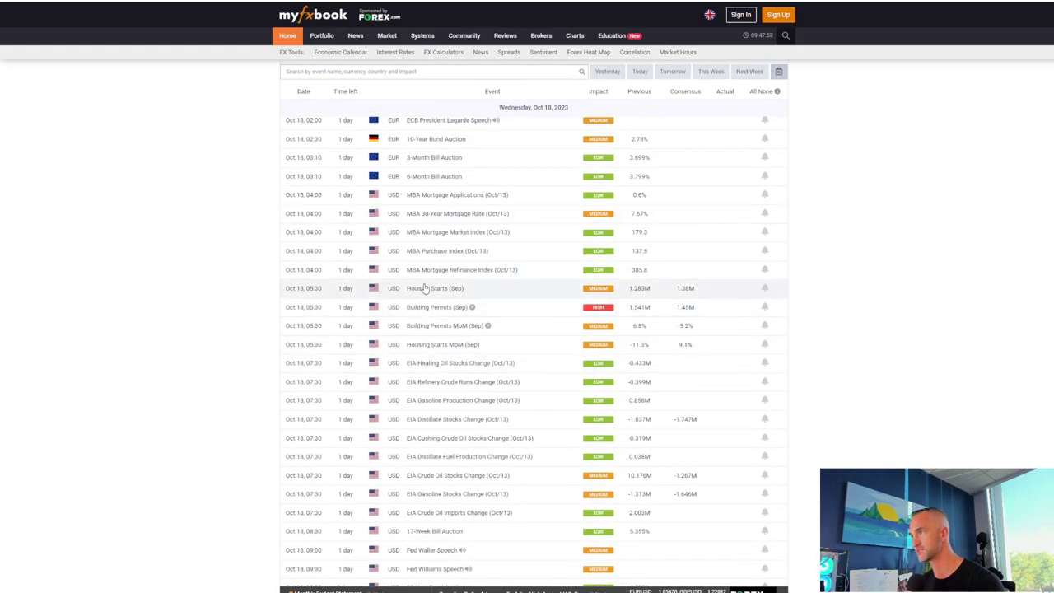
pyautogui.scroll(-1, 436, 317)
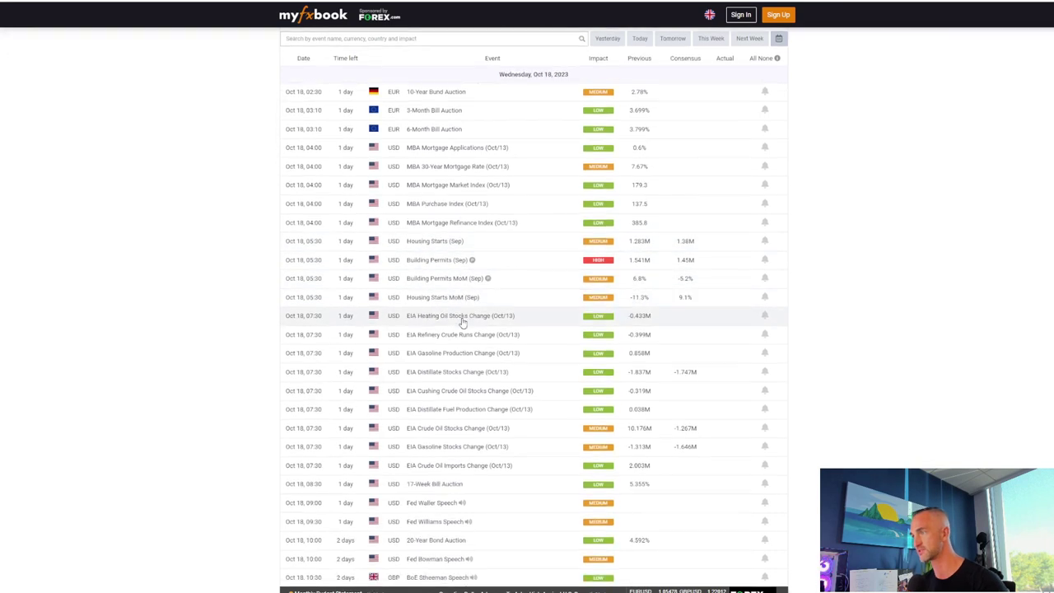
pyautogui.scroll(-5, 454, 452)
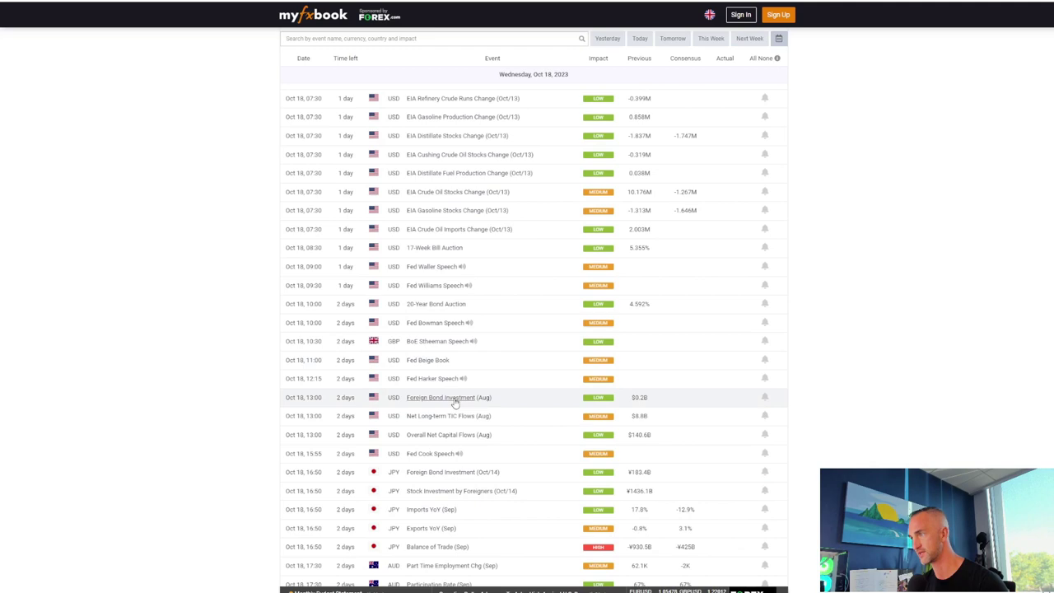
pyautogui.scroll(-2, 428, 330)
pyautogui.scroll(-5, 428, 329)
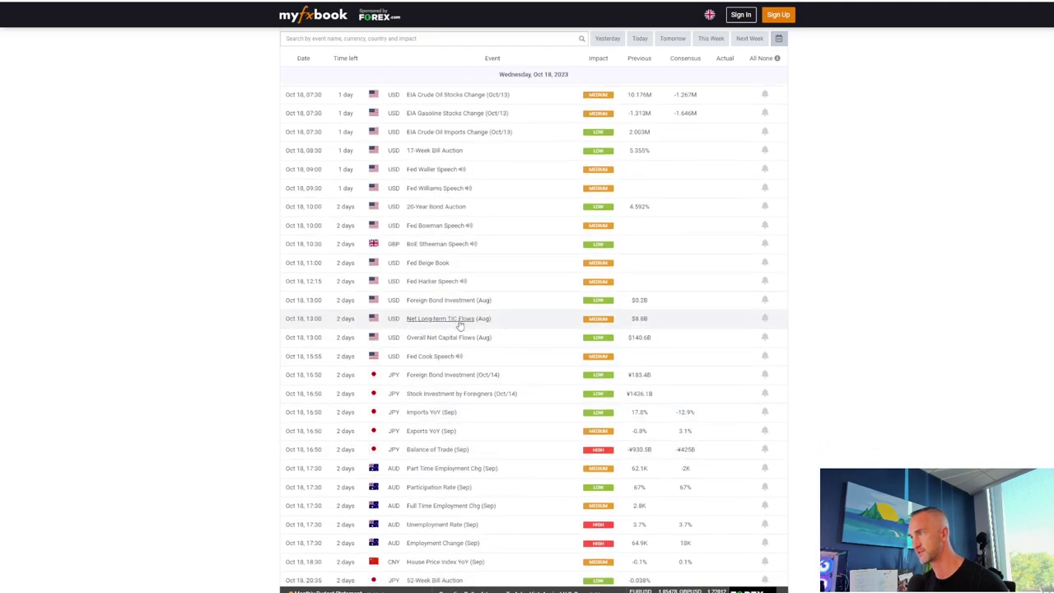
pyautogui.scroll(-10, 459, 326)
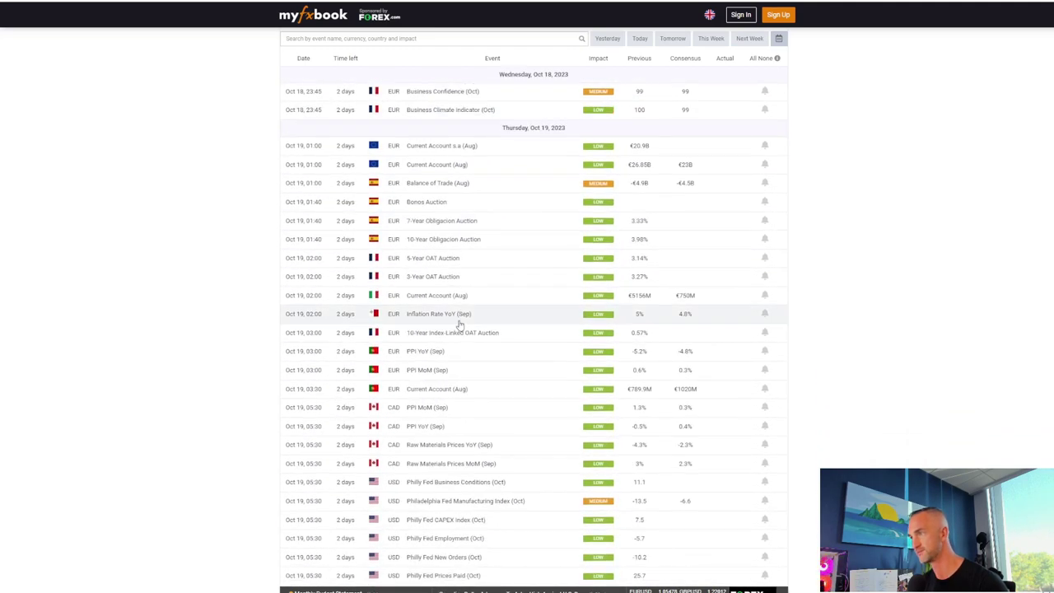
pyautogui.scroll(-1, 460, 326)
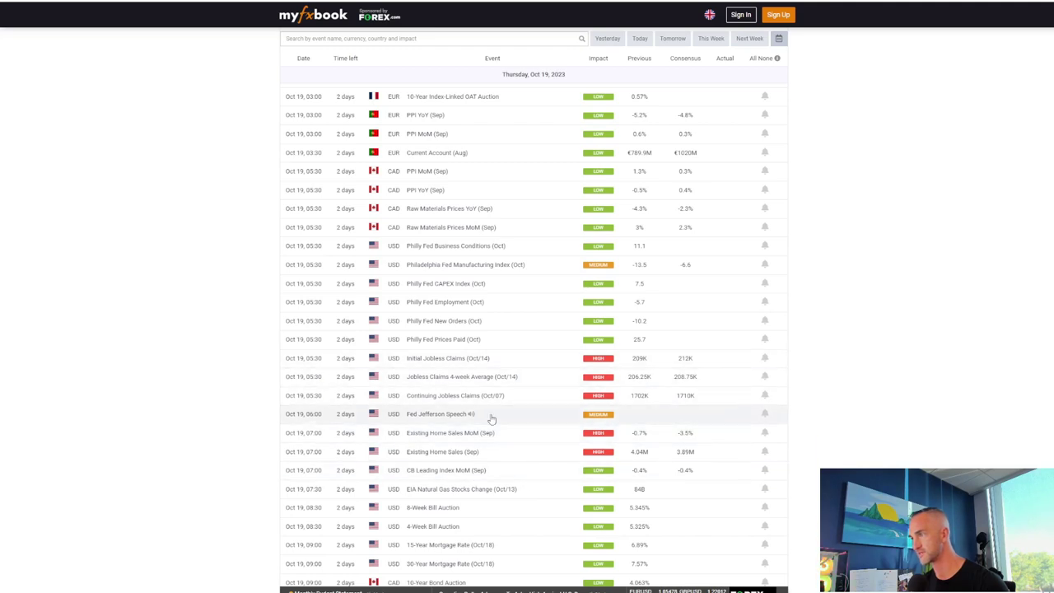
pyautogui.scroll(-5, 531, 400)
pyautogui.scroll(-5, 532, 400)
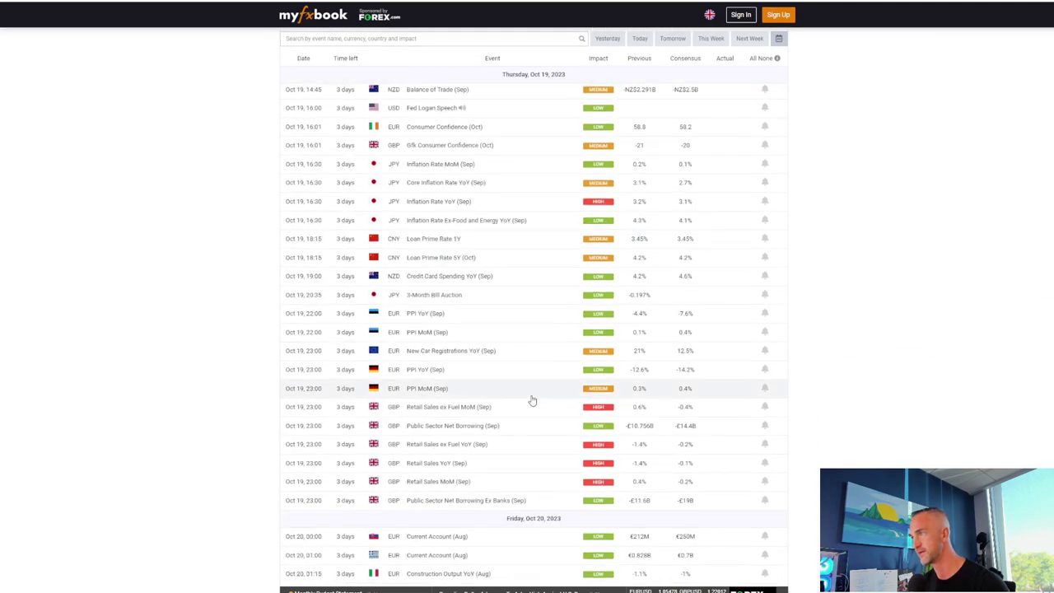
pyautogui.scroll(-2, 506, 357)
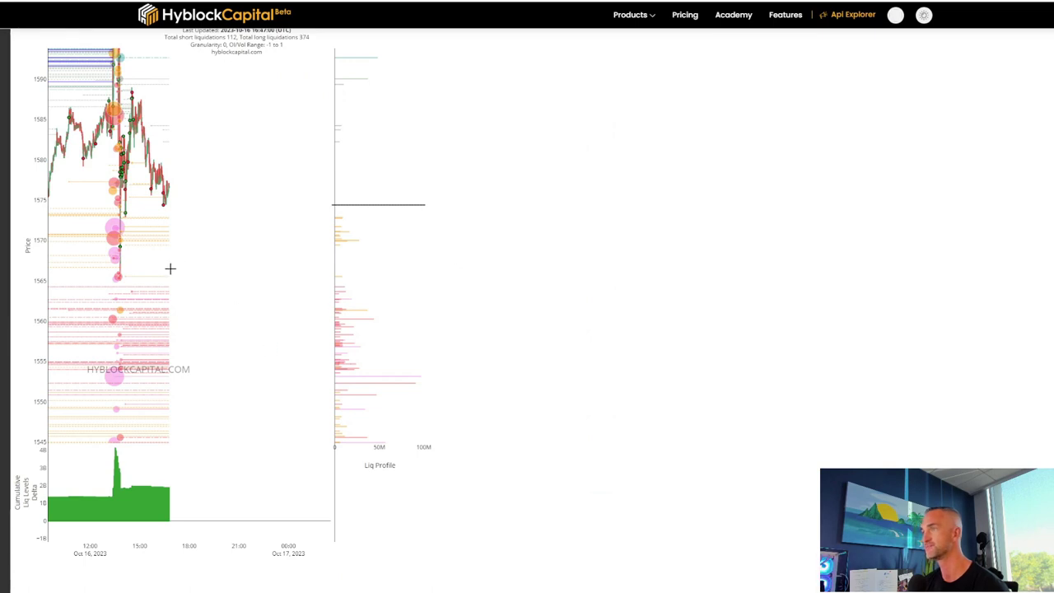
pyautogui.scroll(1, 171, 268)
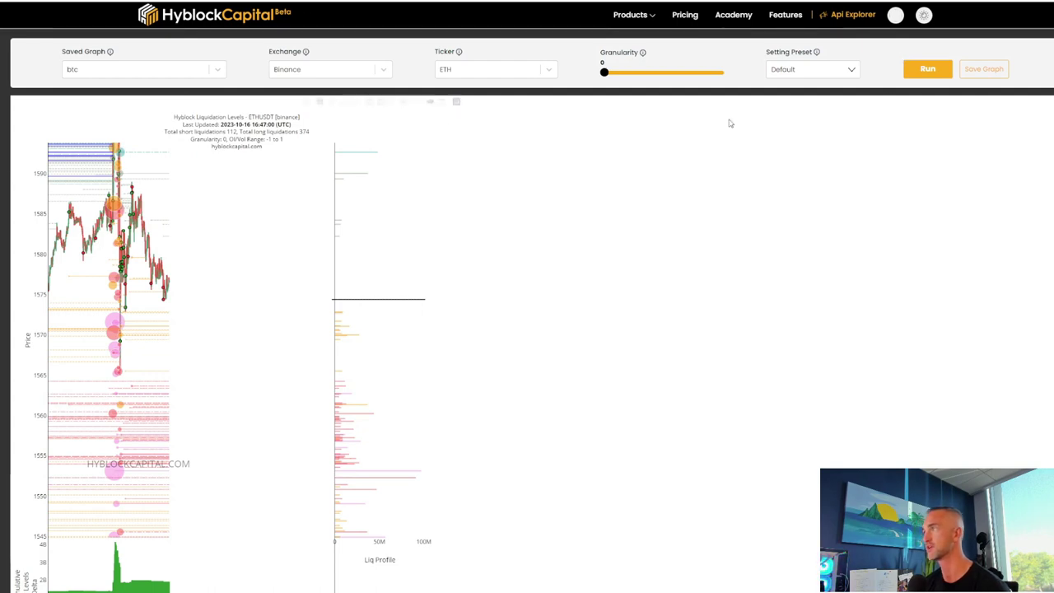
# - Change the Hyblock liquidation heatmap ticker from ETH to BTC and rerun it
pyautogui.click(502, 75)
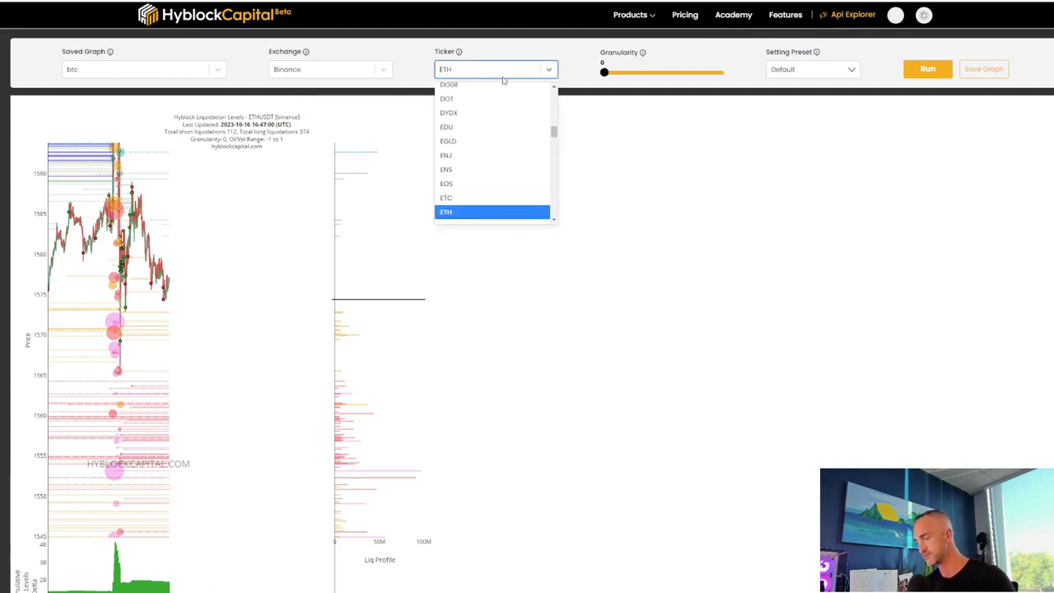
pyautogui.write('btc')
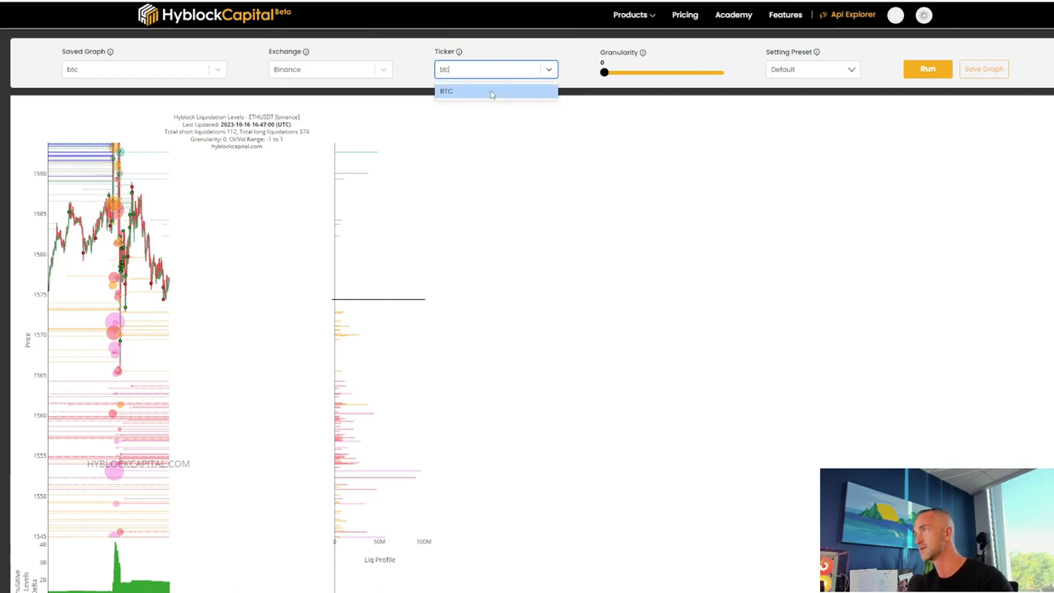
pyautogui.click(504, 91)
pyautogui.click(925, 74)
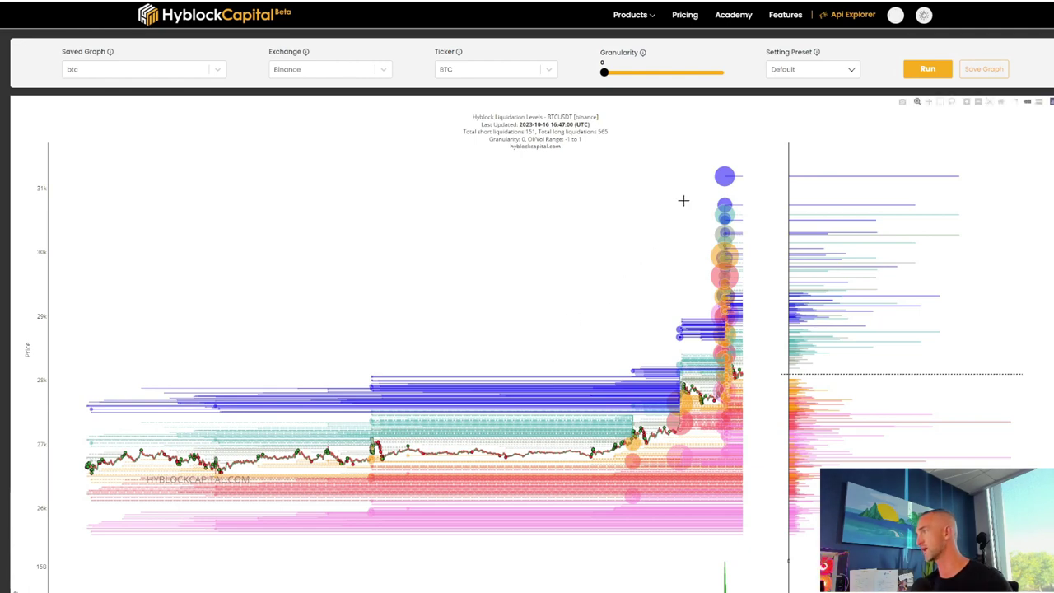
# - Zoom the heatmap in twice on the recent candles around 28k
pyautogui.moveTo(683, 200); pyautogui.dragTo(818, 523)
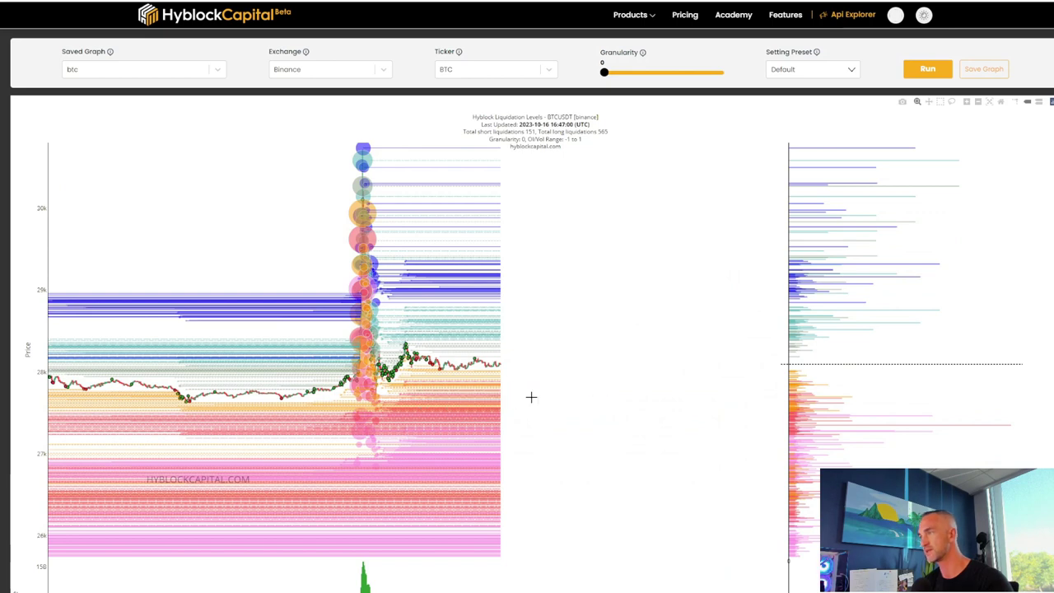
pyautogui.moveTo(405, 382)
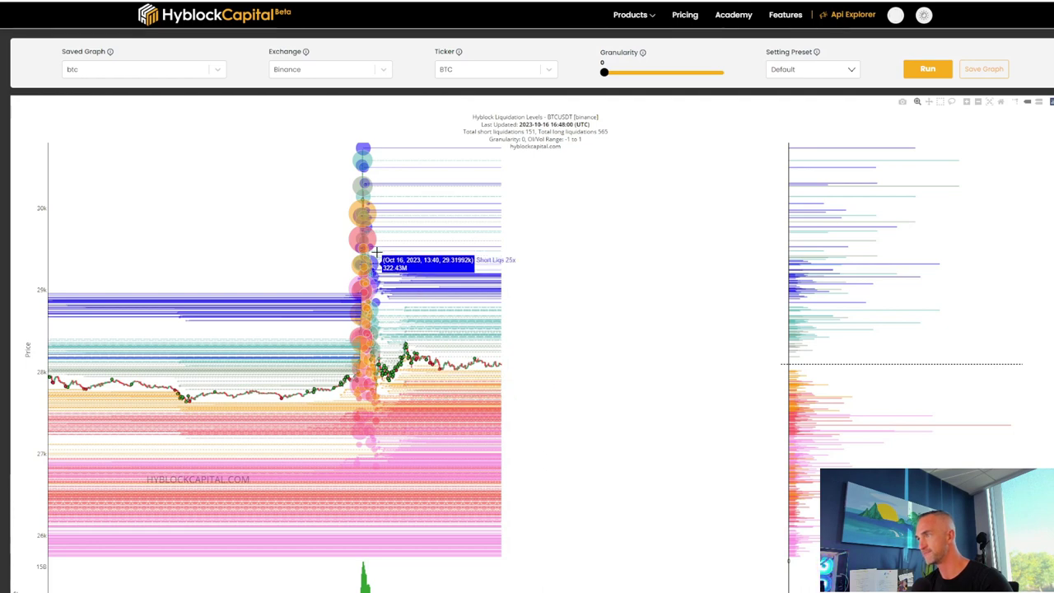
pyautogui.moveTo(375, 253); pyautogui.dragTo(554, 470)
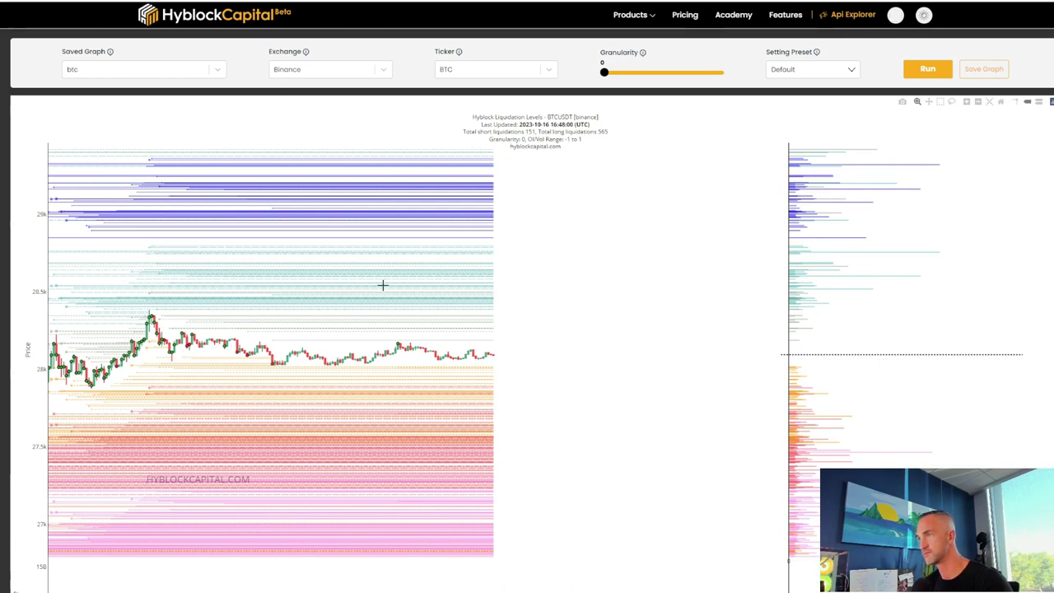
# - Rerun the BTC heatmap to its full Oct 12–16 view, then scroll down to the cumulative delta chart and back
pyautogui.click(944, 74)
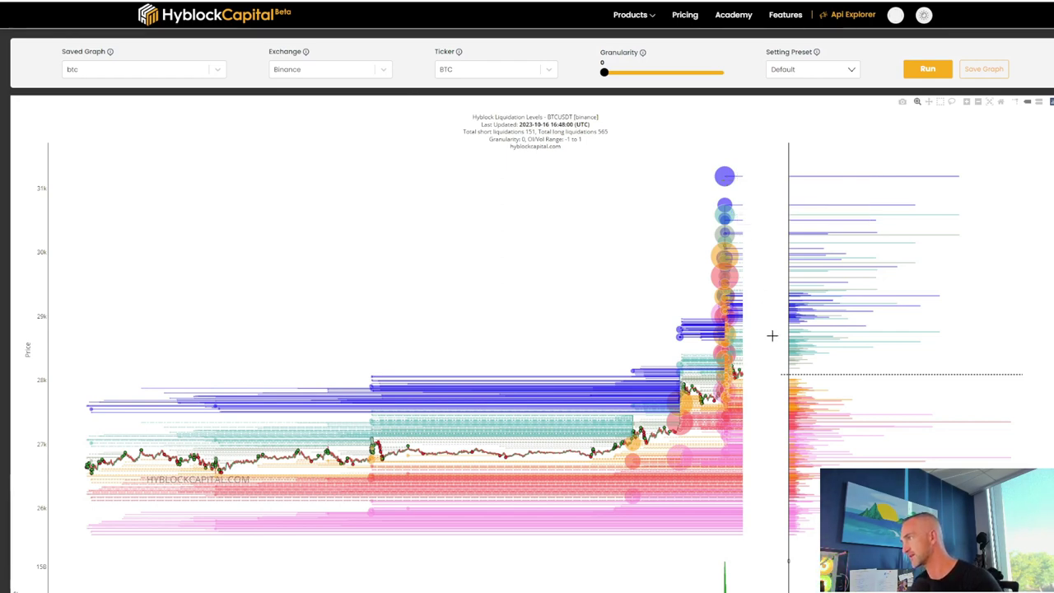
pyautogui.scroll(-2, 871, 326)
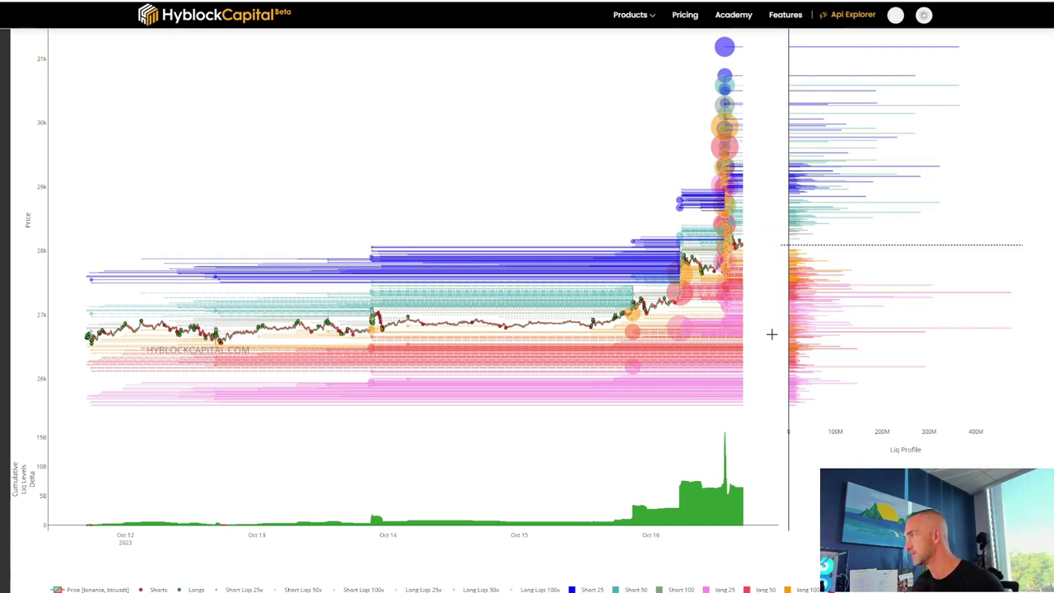
pyautogui.scroll(1, 812, 161)
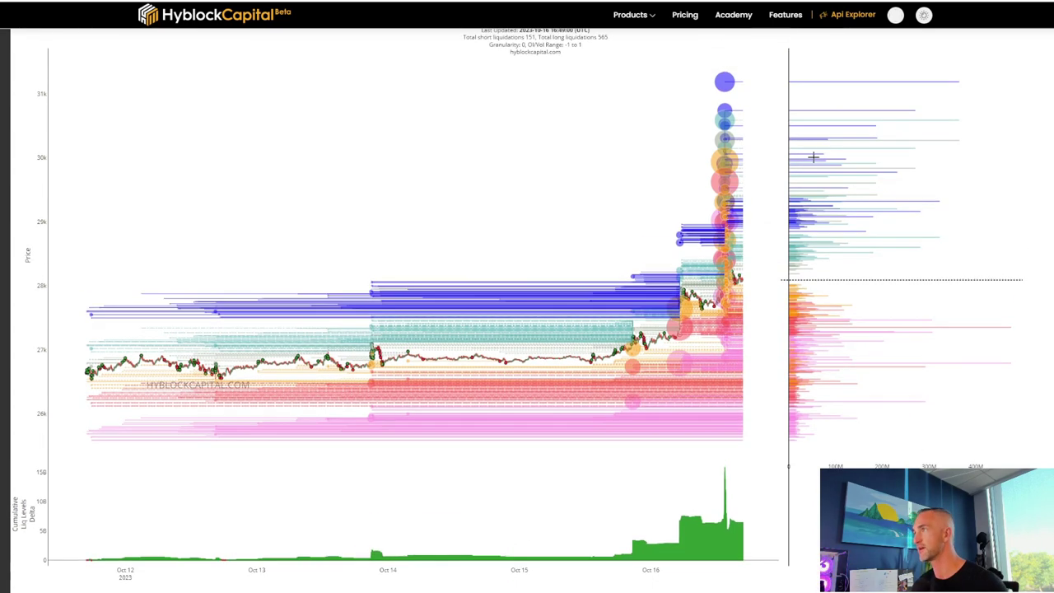
pyautogui.scroll(2, 312, 12)
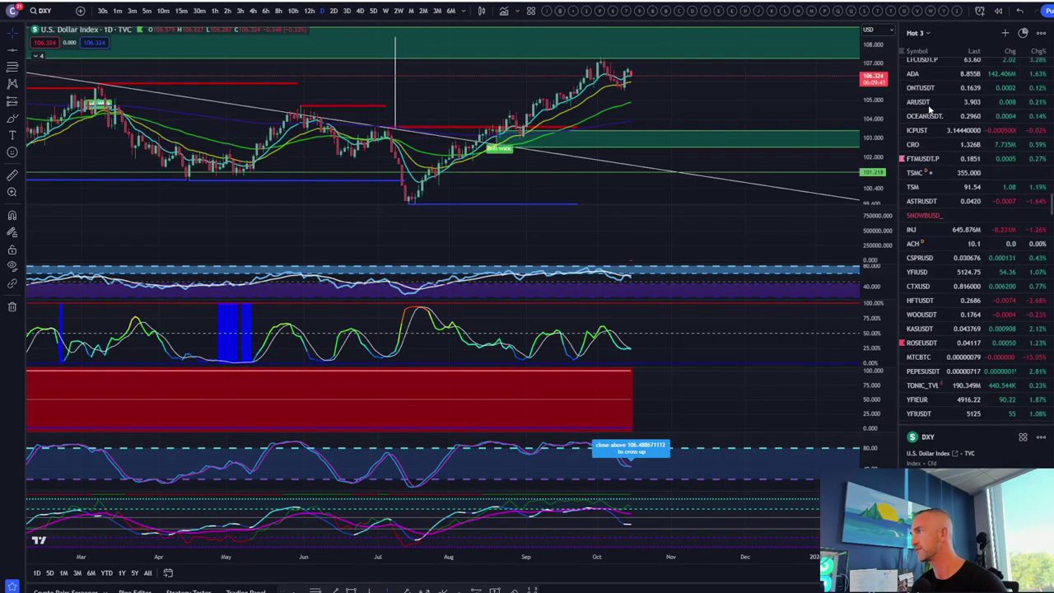
# - Chart BTCUSDT.P on the 1-hour timeframe and stretch the price scale for taller candles
pyautogui.scroll(15, 928, 107)
pyautogui.scroll(-15, 929, 107)
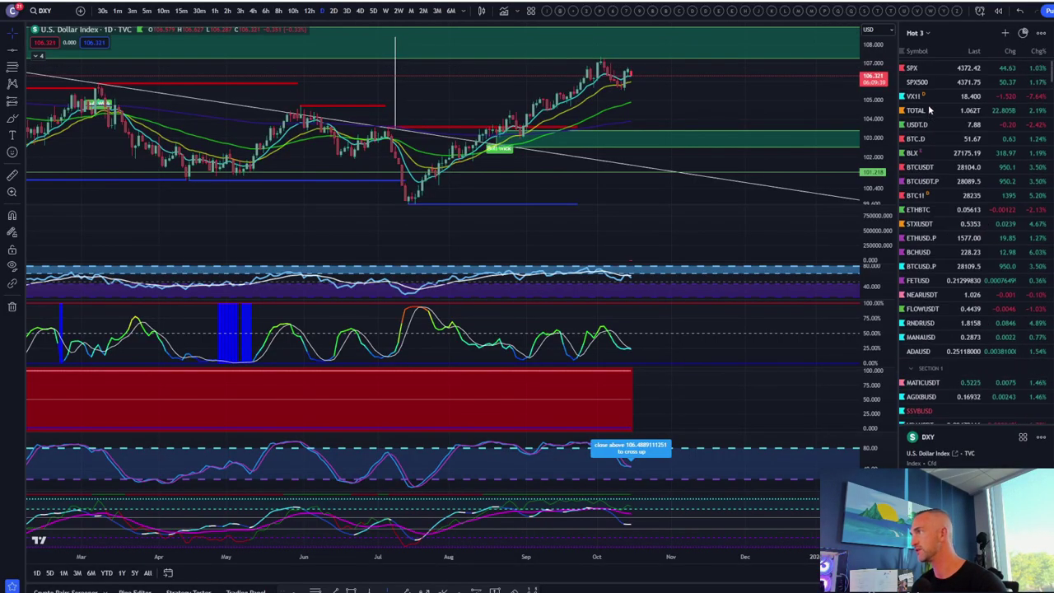
pyautogui.scroll(10, 929, 108)
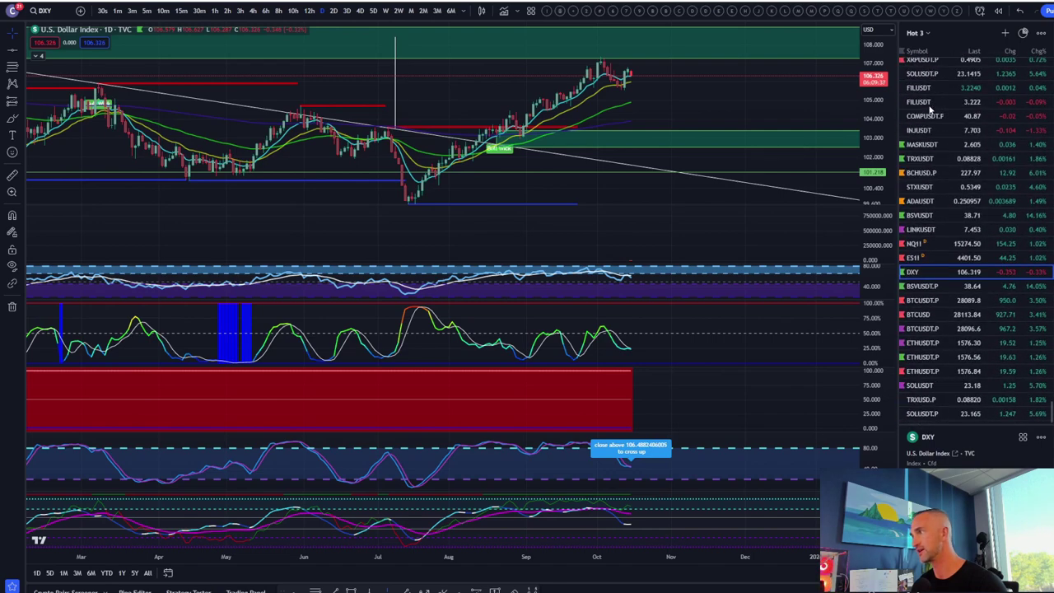
pyautogui.click(925, 301)
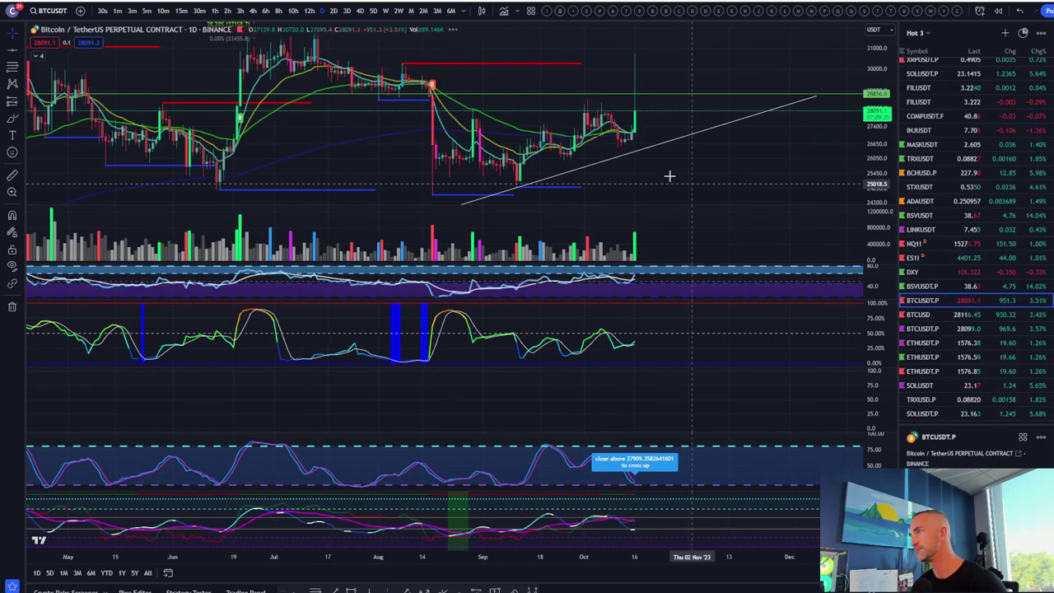
pyautogui.scroll(-3, 665, 174)
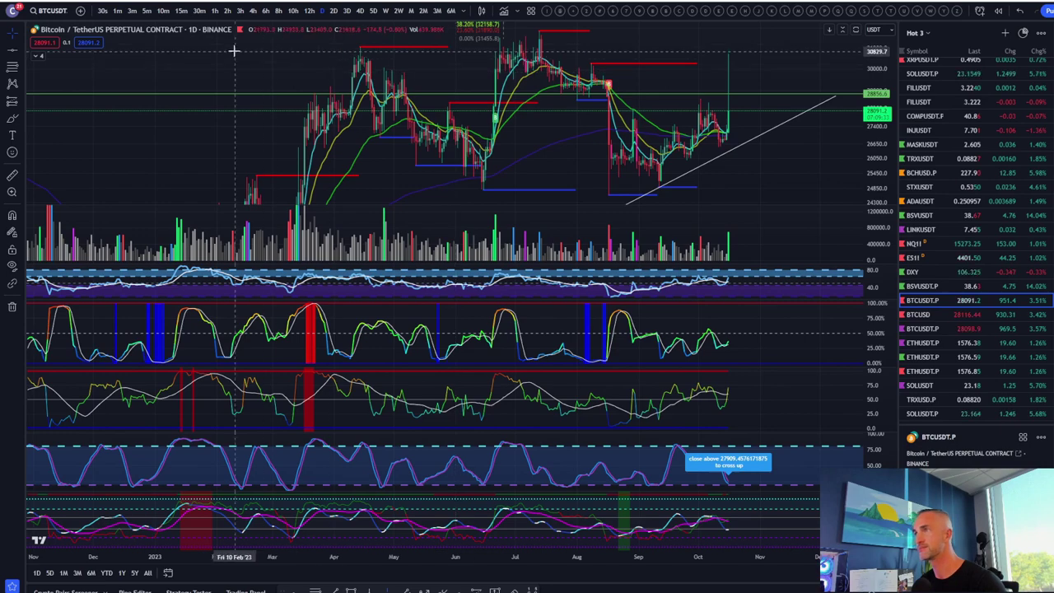
pyautogui.click(215, 11)
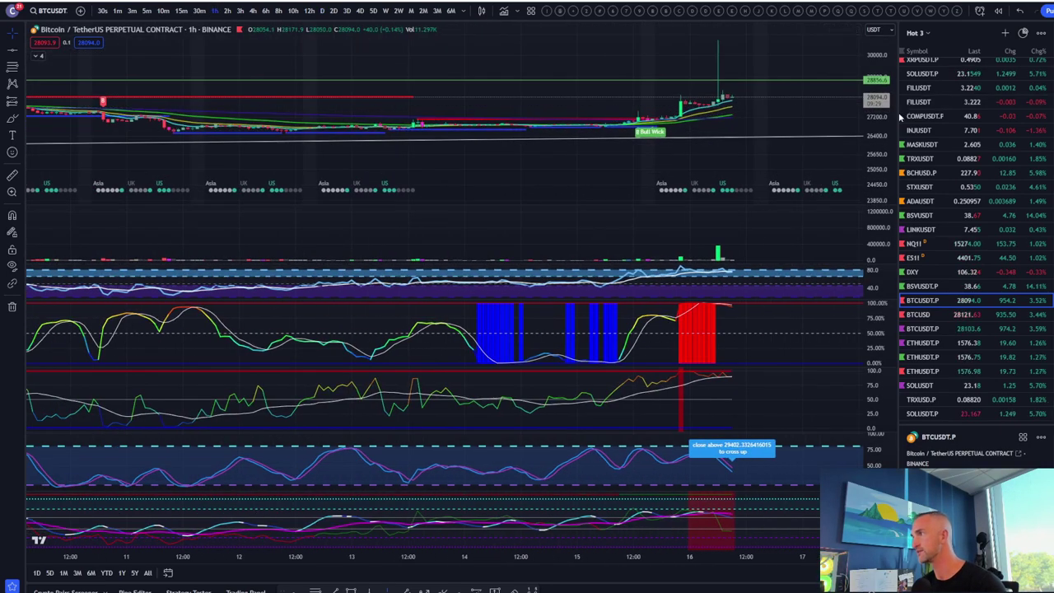
pyautogui.moveTo(865, 117); pyautogui.dragTo(860, 131)
pyautogui.scroll(3, 669, 95)
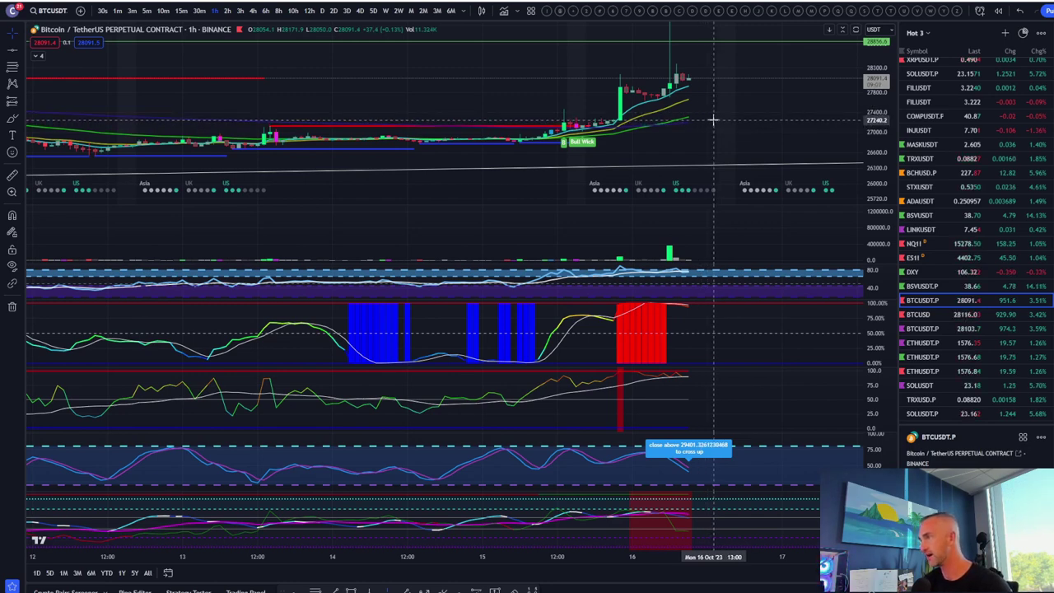
# - Turn on the HPDR historical-return zones from the expanded indicator legend
pyautogui.click(38, 55)
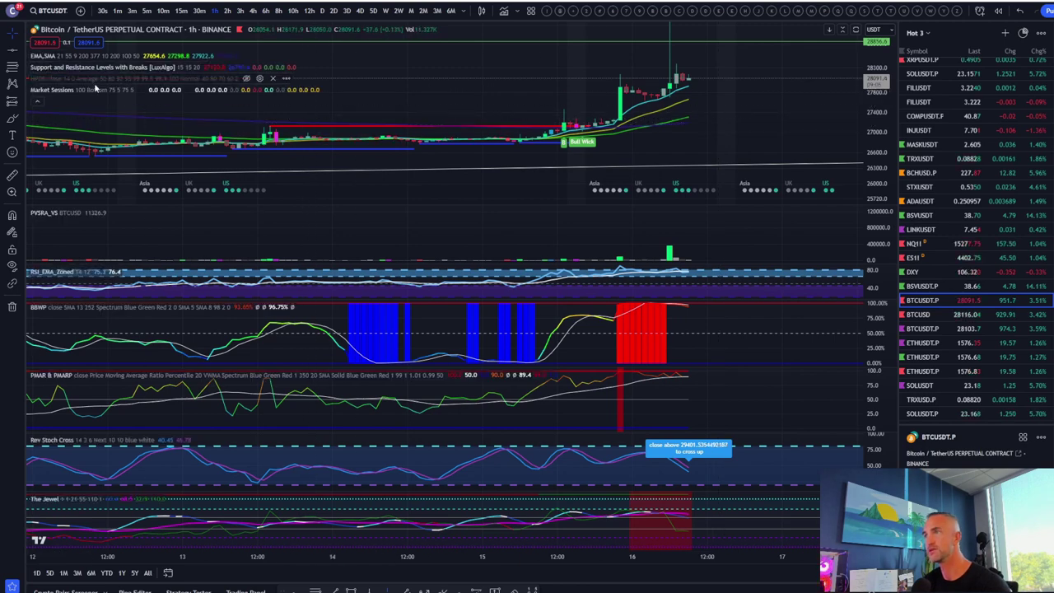
pyautogui.click(246, 78)
pyautogui.click(247, 78)
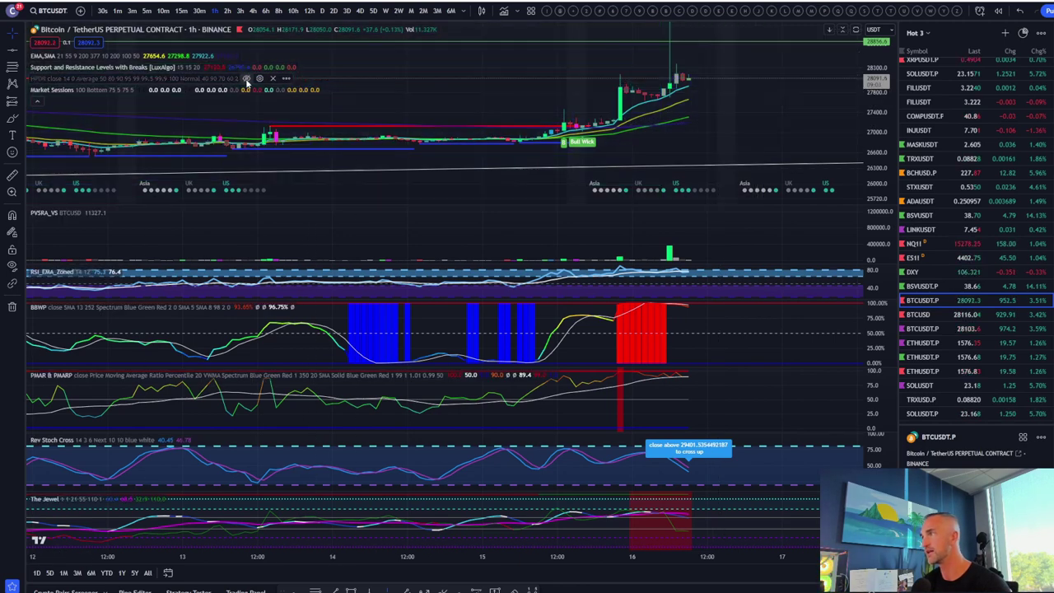
pyautogui.click(247, 78)
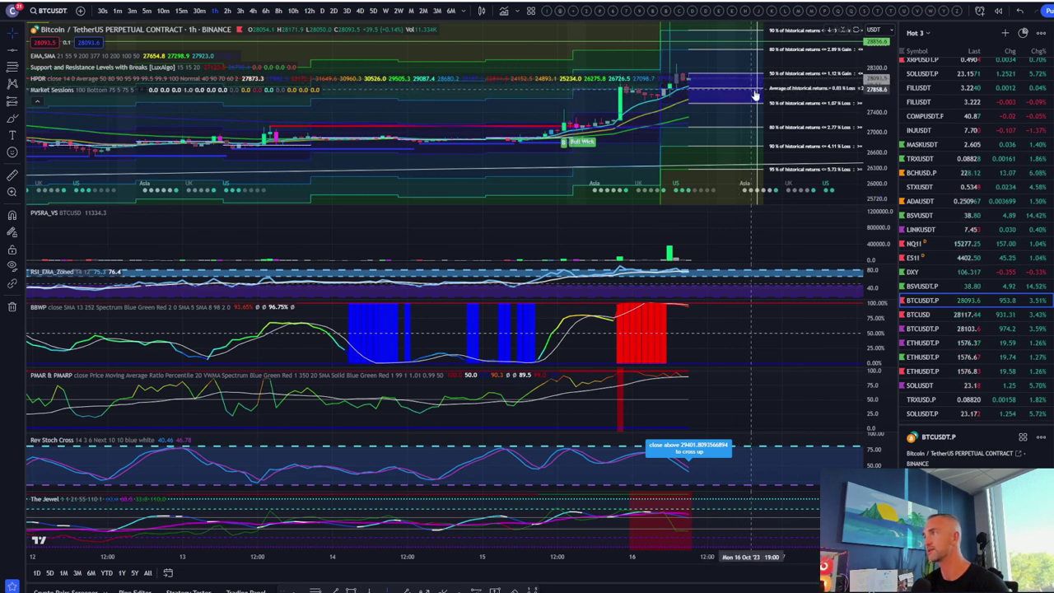
# - Rescale the Bitcoin chart and switch it to 15-minute candles
pyautogui.scroll(2, 794, 138)
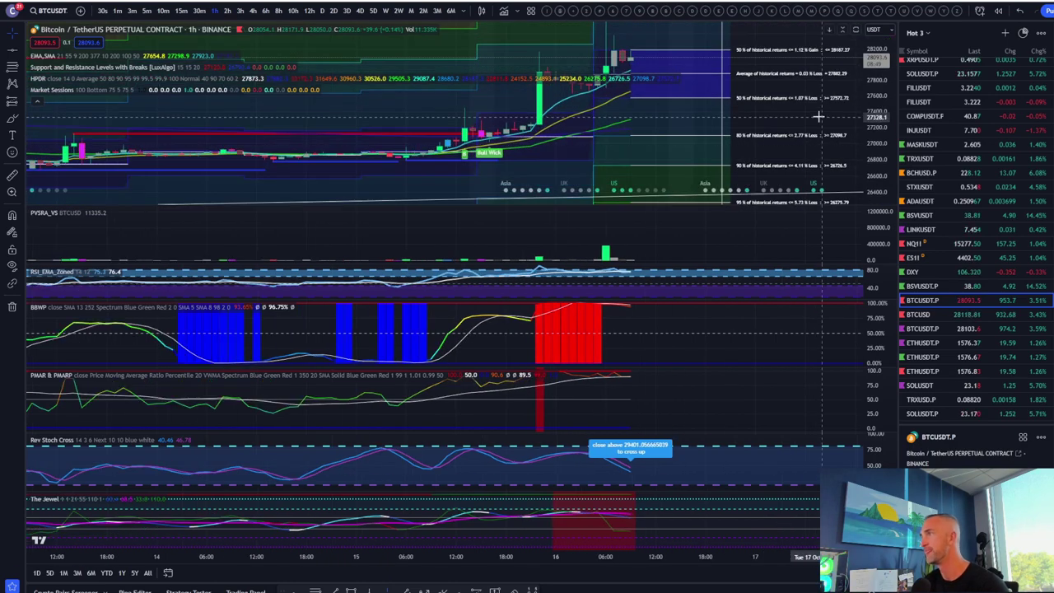
pyautogui.moveTo(427, 112); pyautogui.dragTo(408, 112)
pyautogui.click(182, 11)
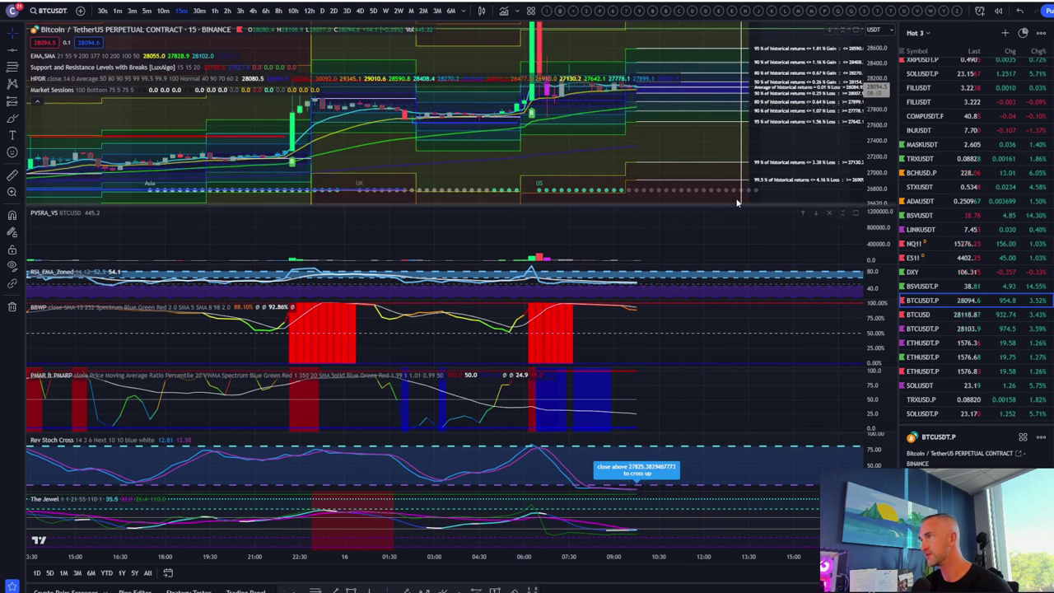
pyautogui.scroll(3, 851, 98)
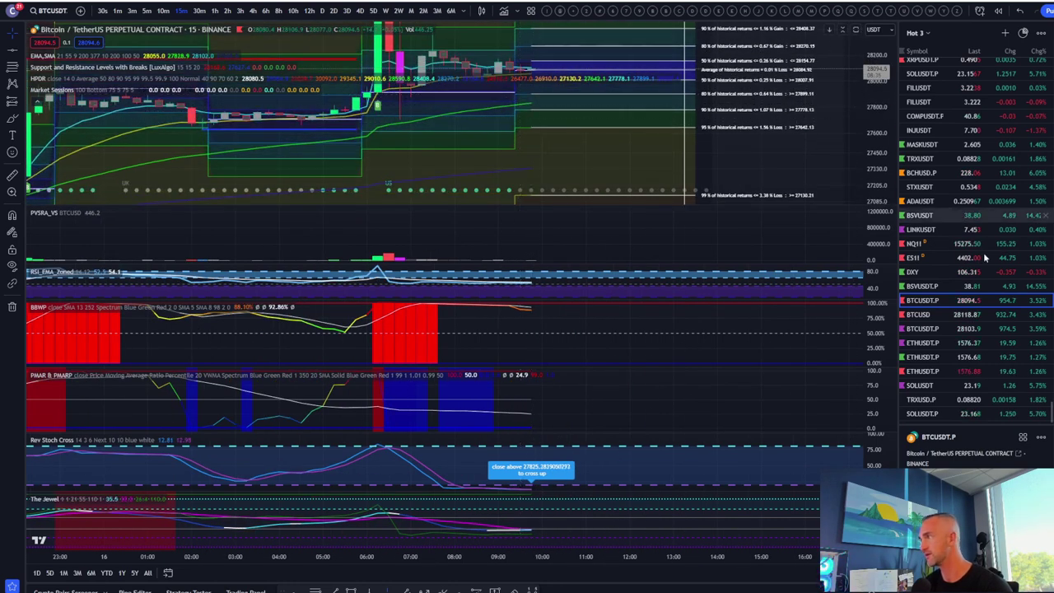
# - Load the ETHUSDT.P perpetual chart from the watchlist, then zoom and pan around price near 1,576
pyautogui.click(925, 371)
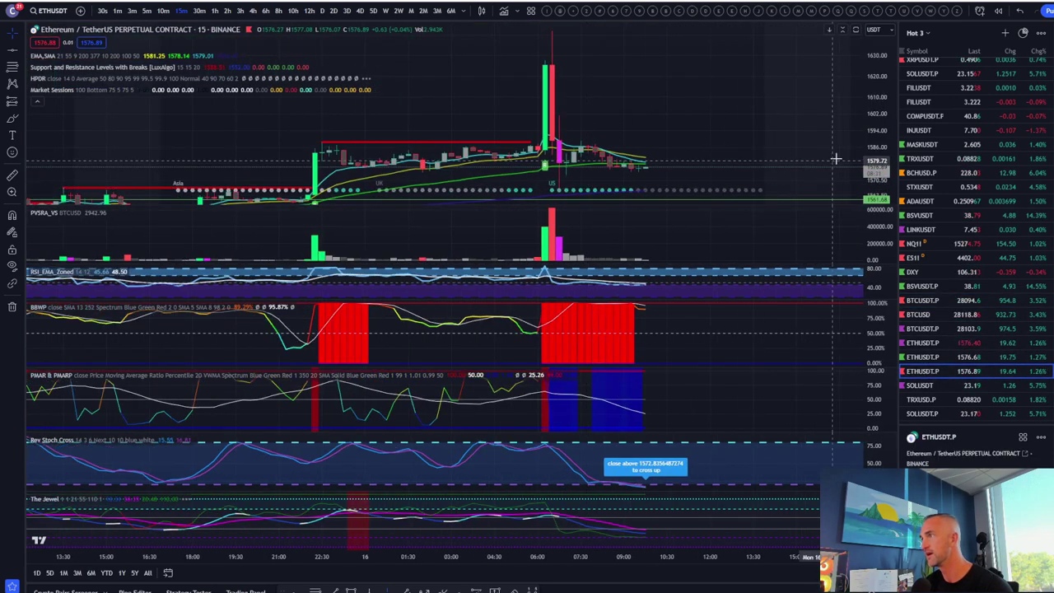
pyautogui.scroll(3, 581, 108)
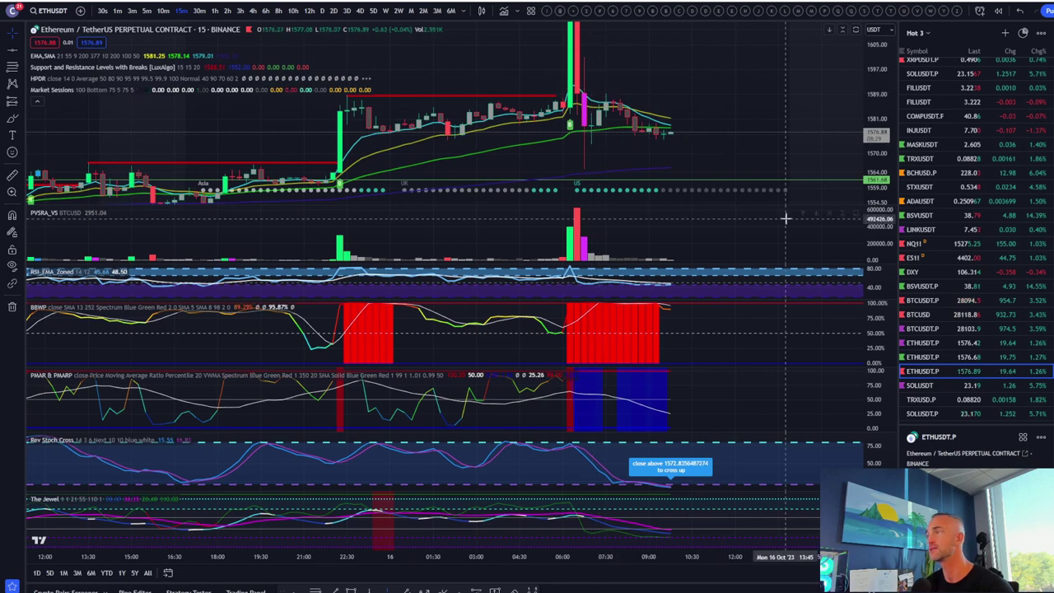
pyautogui.scroll(2, 648, 138)
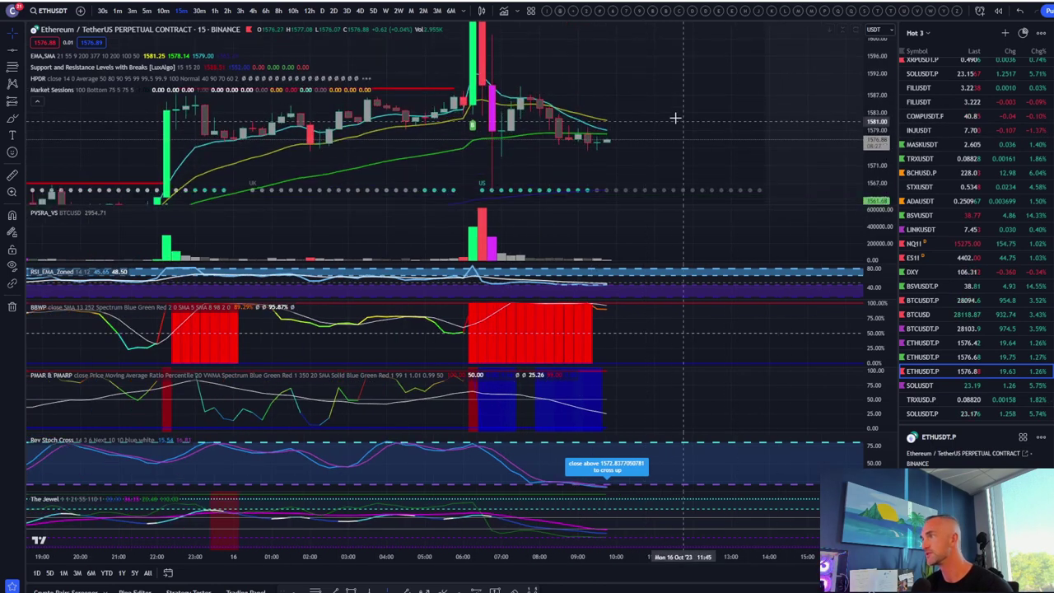
pyautogui.scroll(2, 631, 56)
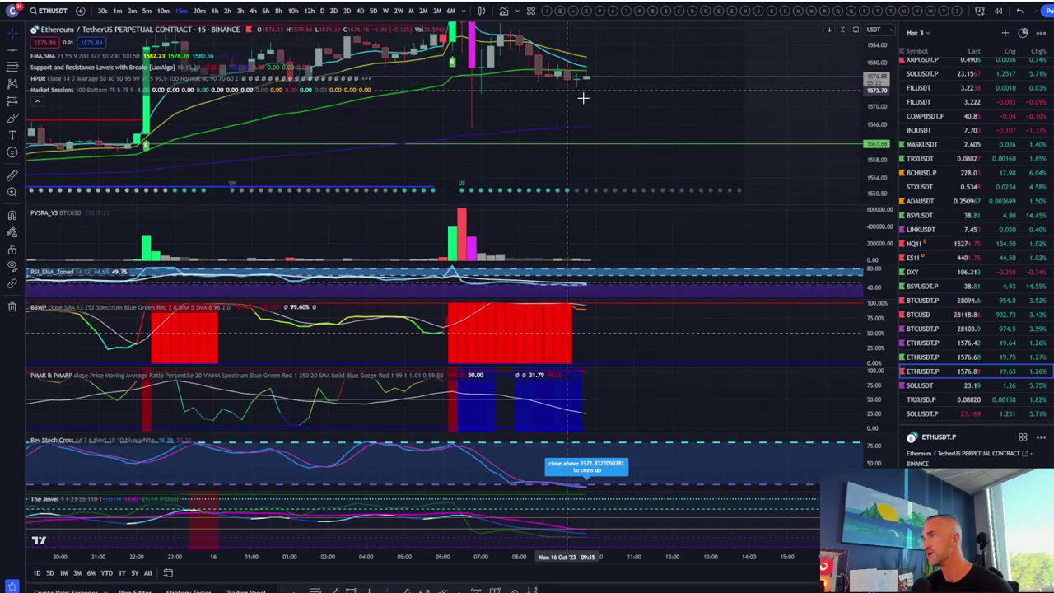
pyautogui.scroll(-3, 485, 97)
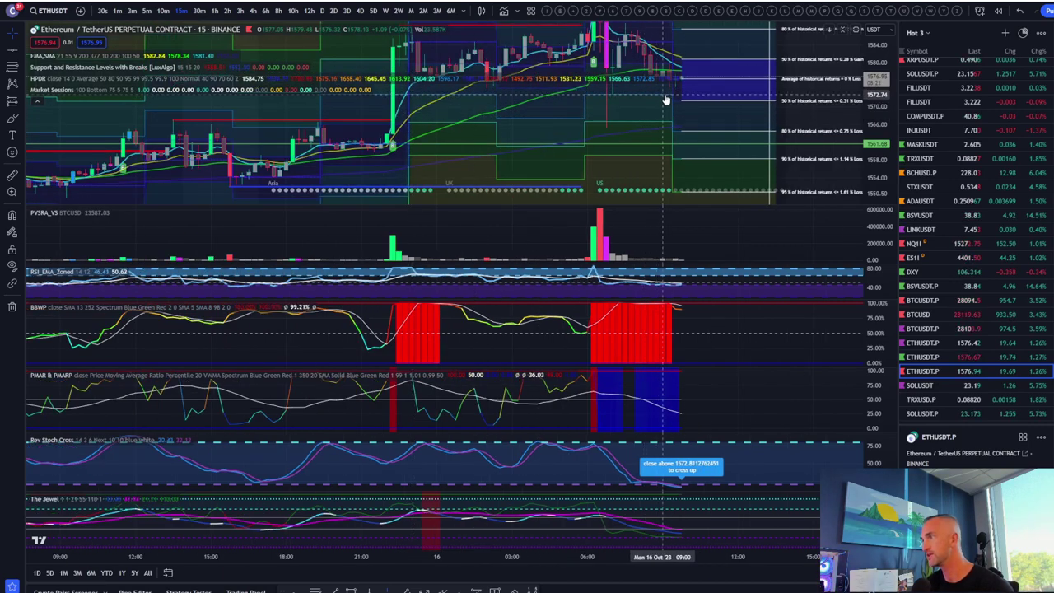
pyautogui.scroll(3, 651, 90)
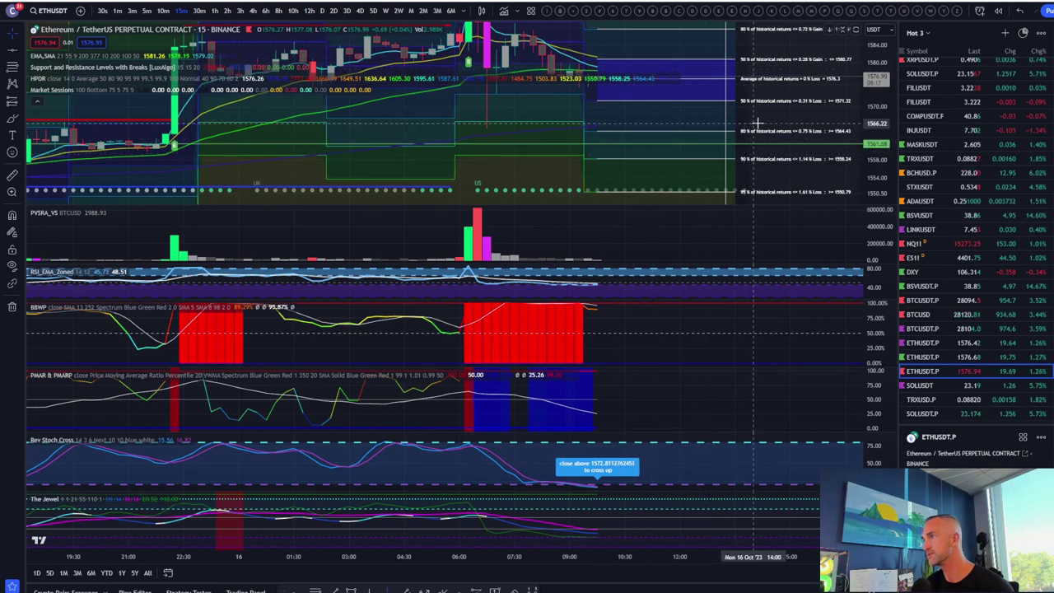
pyautogui.scroll(-3, 755, 123)
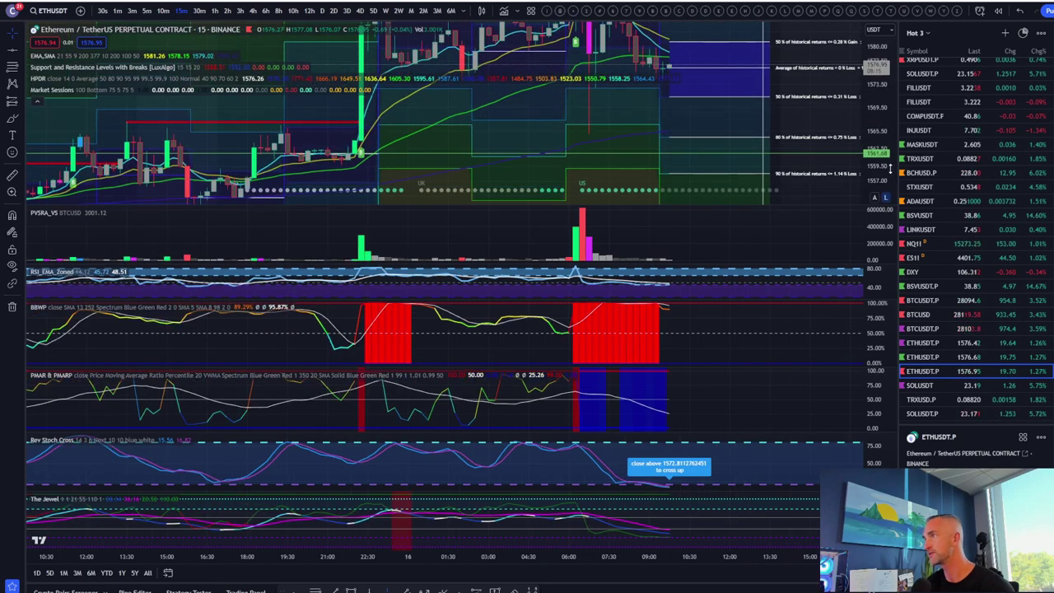
pyautogui.moveTo(821, 77); pyautogui.dragTo(792, 160)
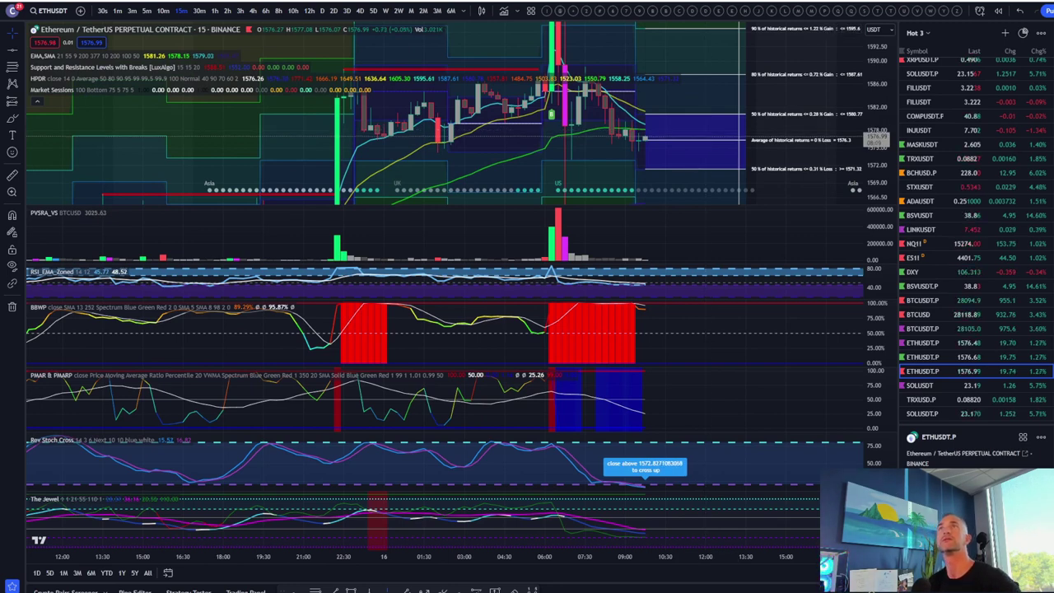
# - Set the chart interval to 5 minutes and zoom out to show more candles
pyautogui.click(146, 11)
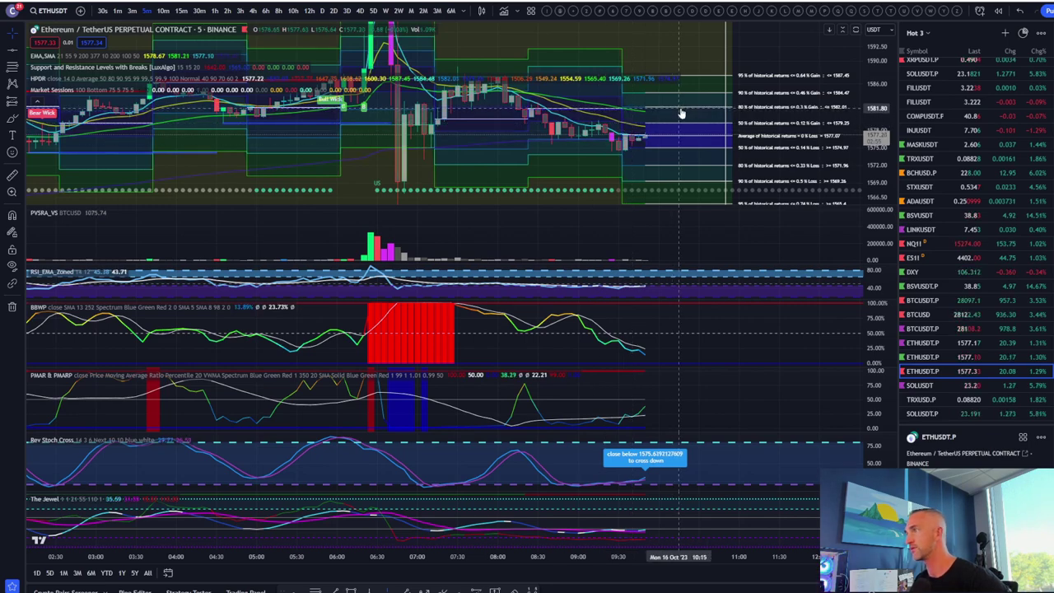
pyautogui.scroll(-3, 638, 130)
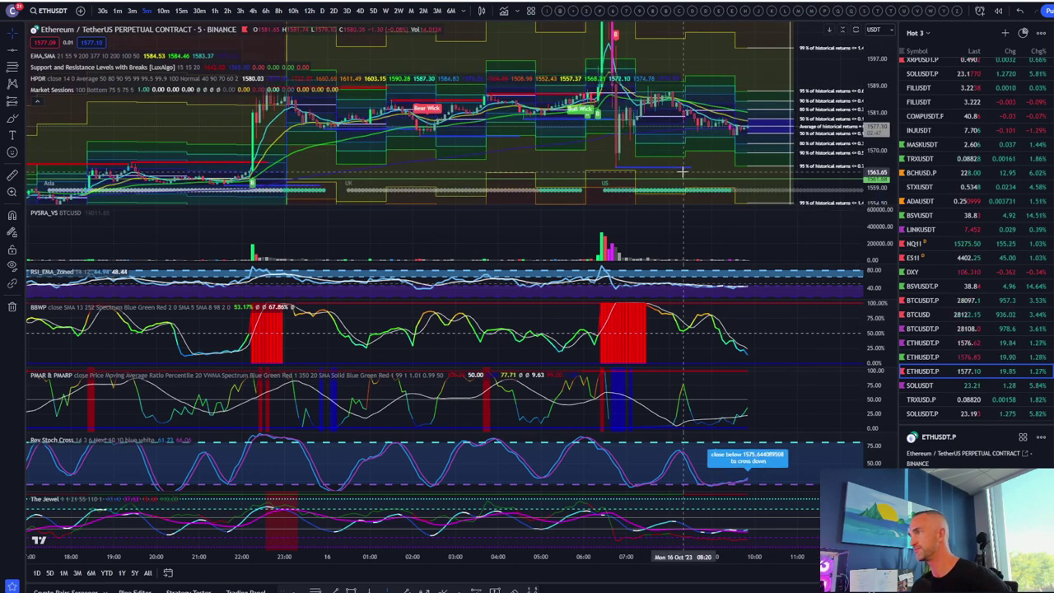
pyautogui.scroll(-1, 683, 172)
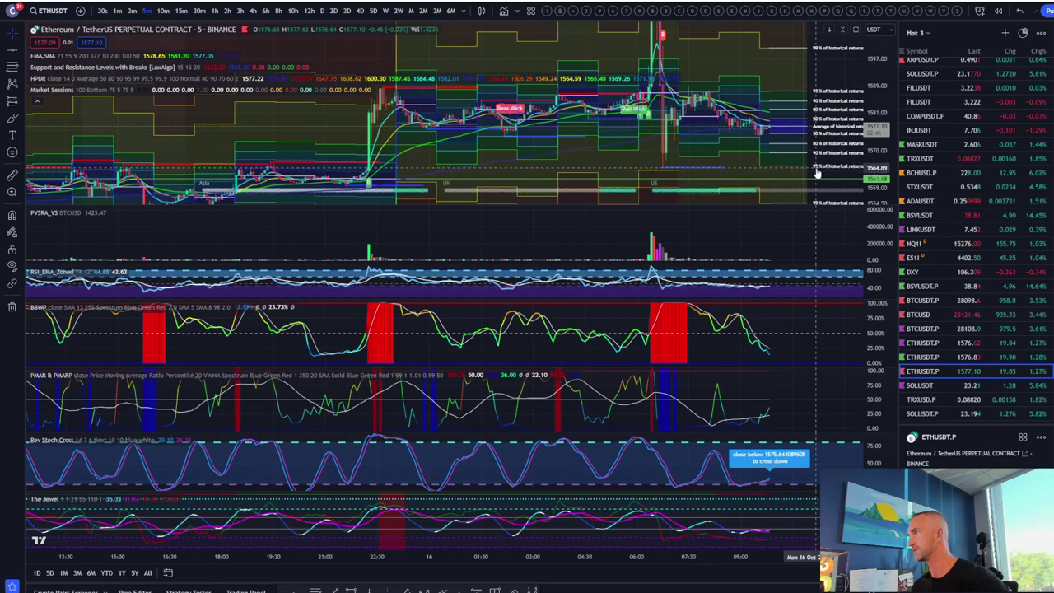
pyautogui.scroll(-1, 414, 46)
# - Load BTCUSDT.P, maximize its price pane, and hide the HPDR percentile bands
pyautogui.click(928, 301)
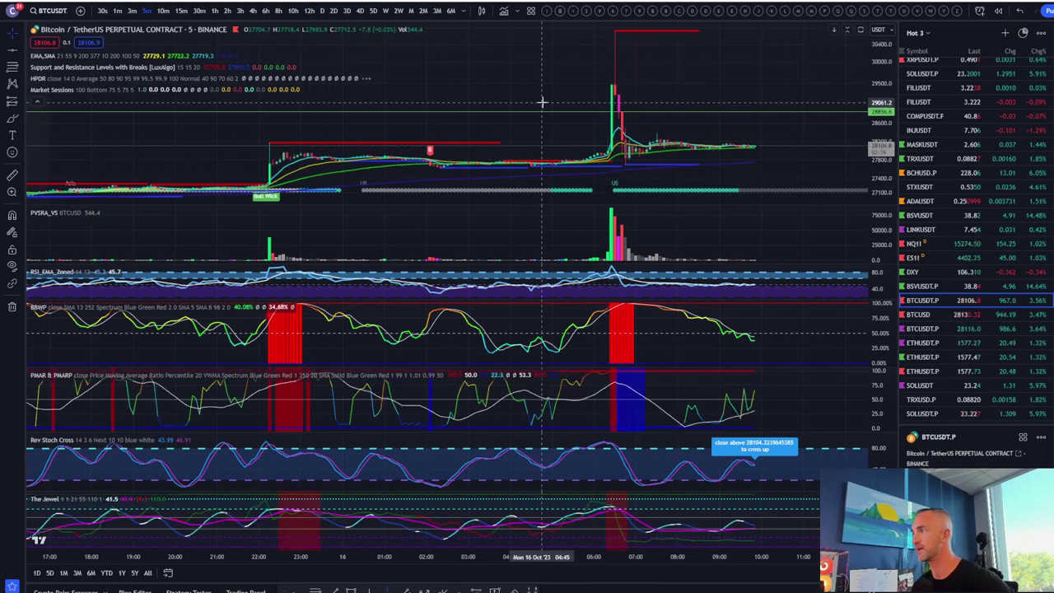
pyautogui.scroll(-3, 648, 133)
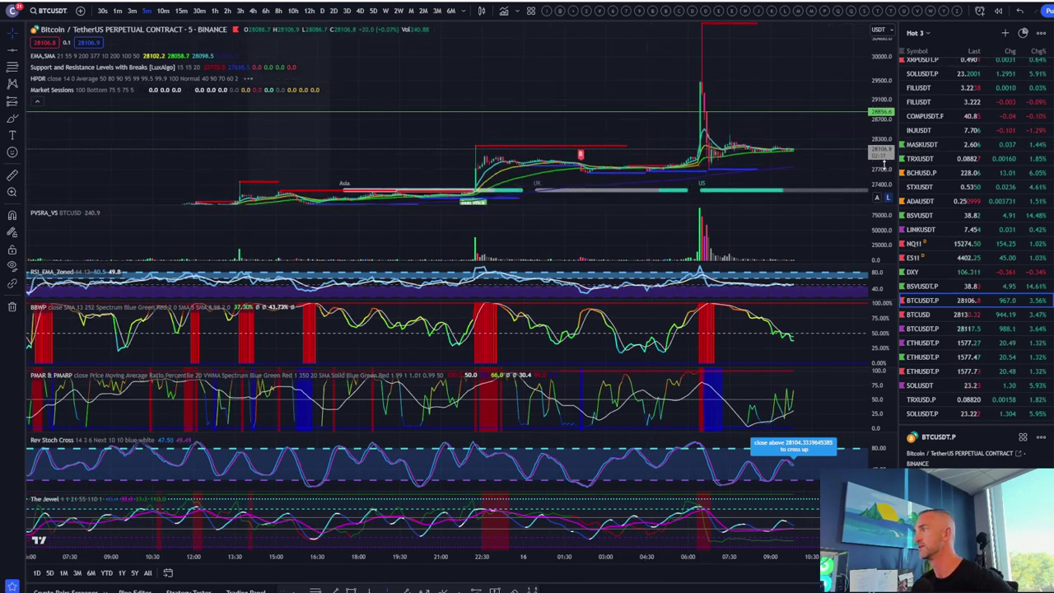
pyautogui.doubleClick(800, 74)
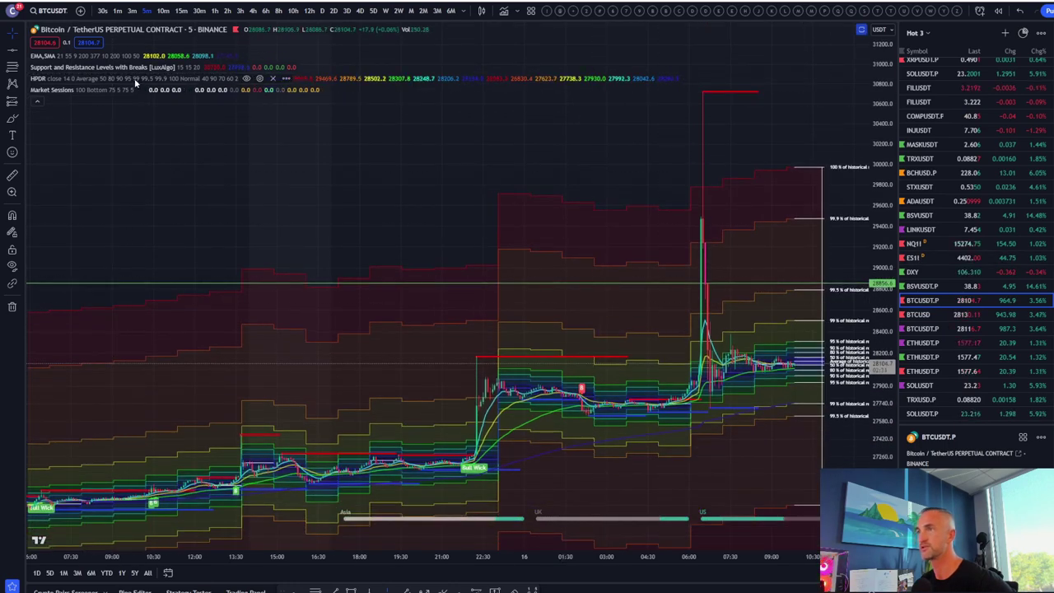
pyautogui.click(246, 79)
pyautogui.scroll(-5, 286, 124)
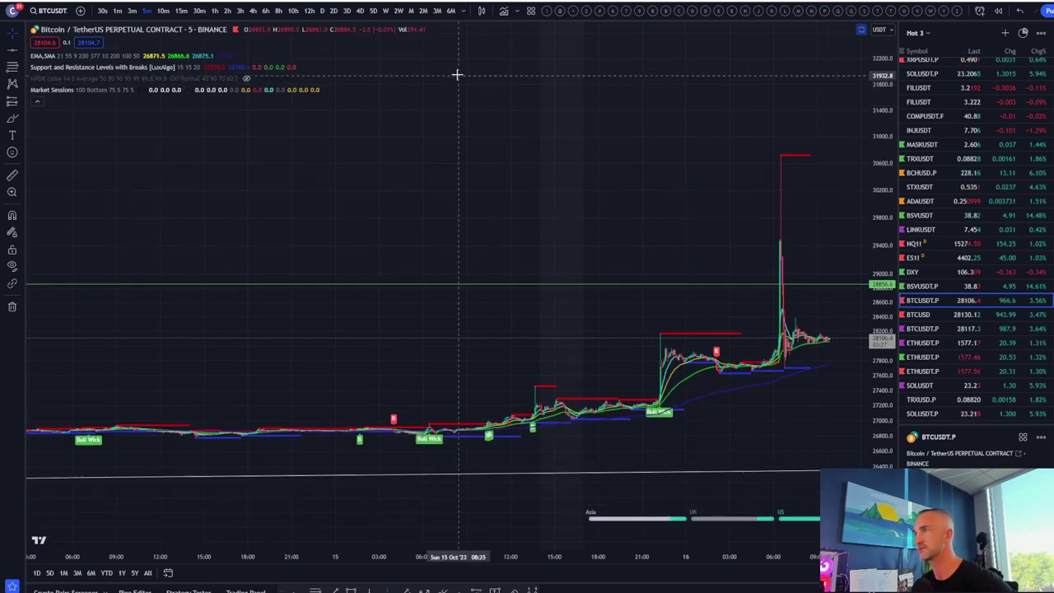
# - Switch the Bitcoin chart to daily candles and frame roughly May through December
pyautogui.click(321, 11)
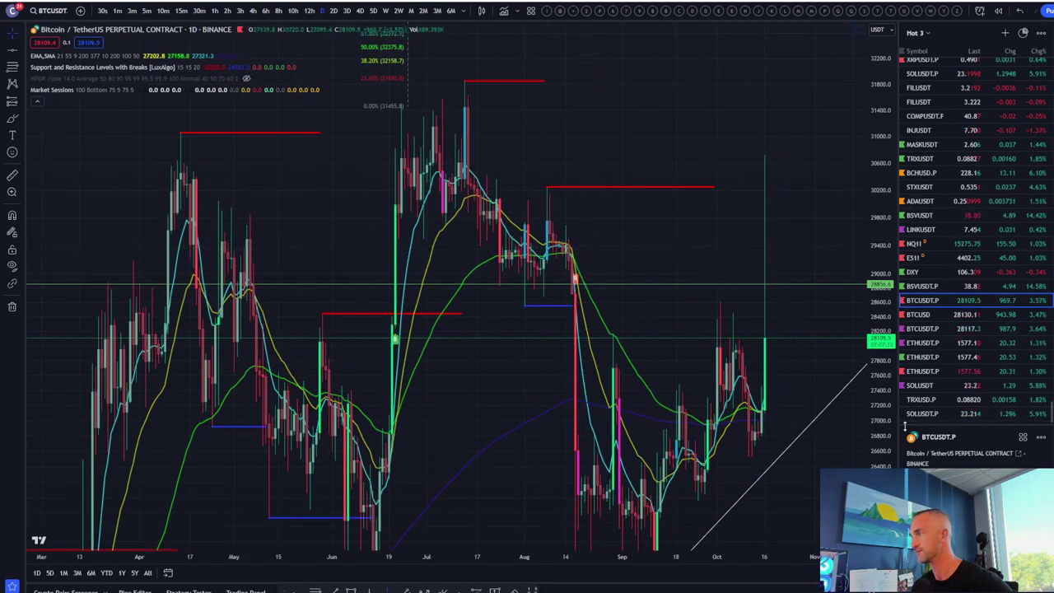
pyautogui.moveTo(882, 430); pyautogui.dragTo(841, 445)
pyautogui.moveTo(813, 399); pyautogui.dragTo(623, 319)
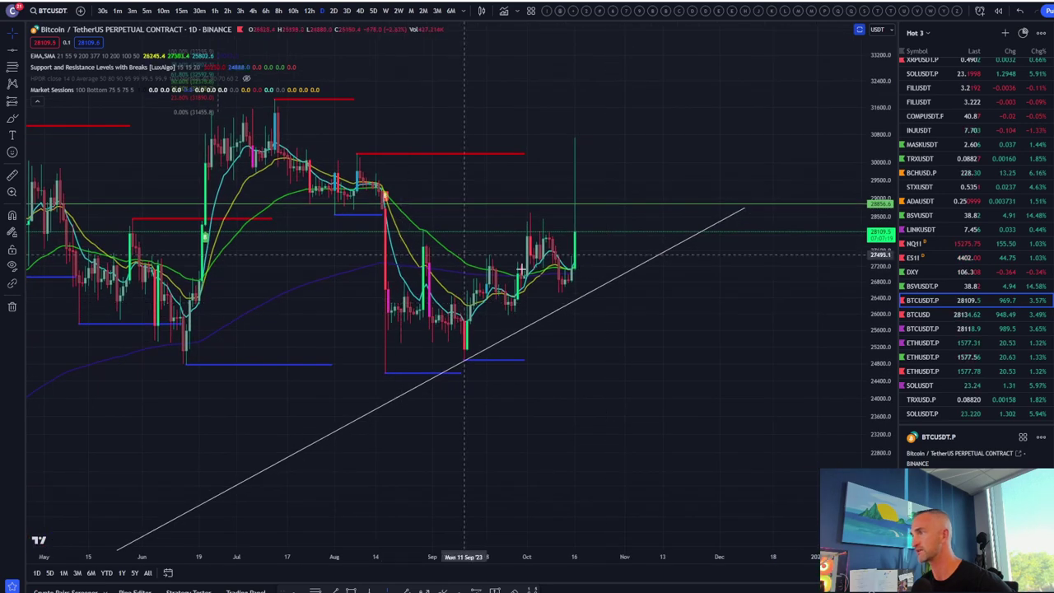
pyautogui.moveTo(682, 301); pyautogui.dragTo(779, 272)
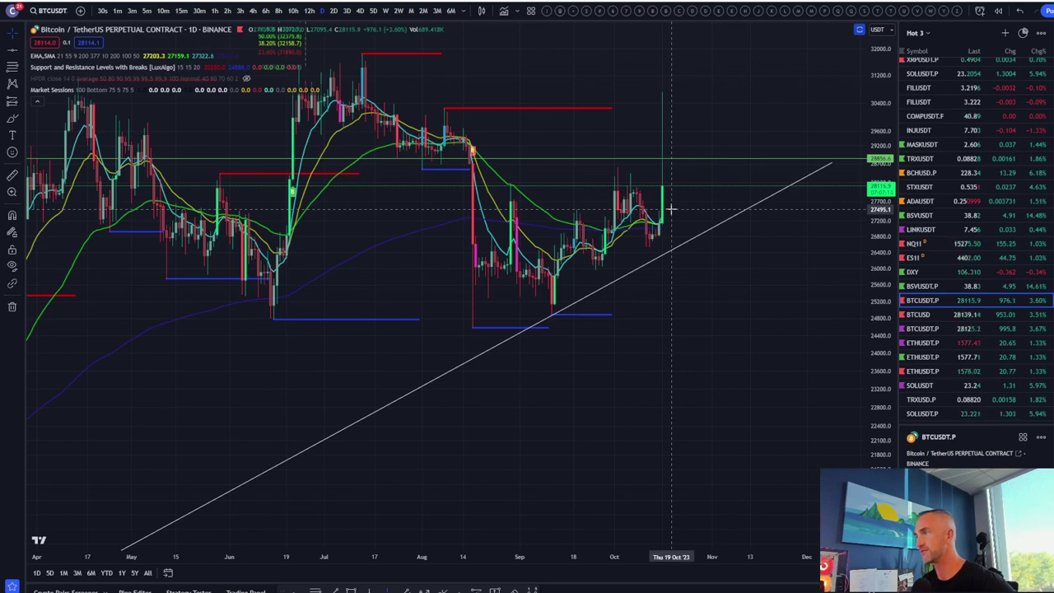
pyautogui.scroll(3, 765, 176)
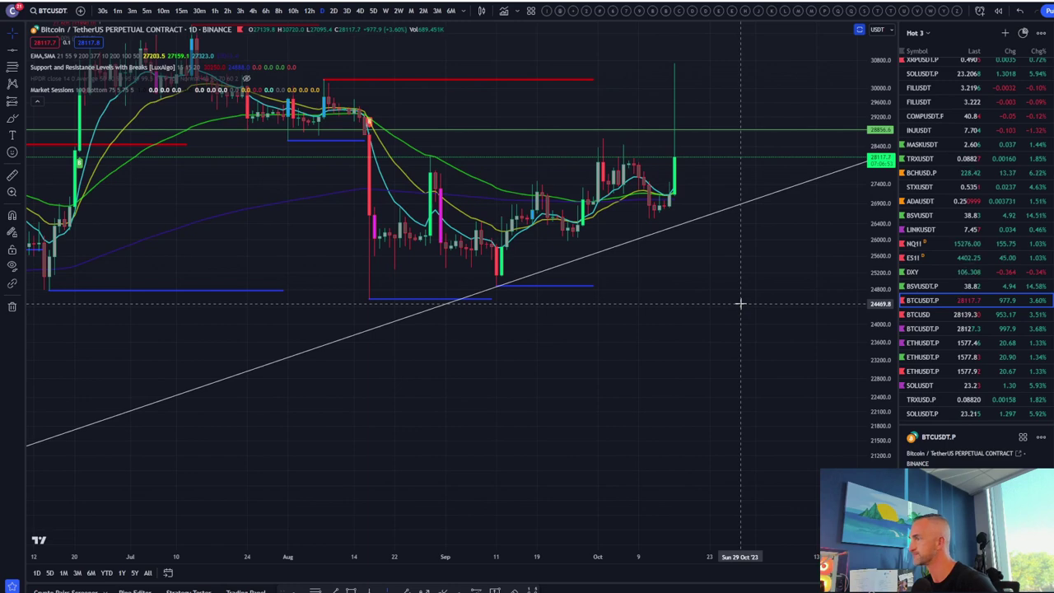
# - Restore the indicator panes, then open and dismiss the RSI_EMA_Zoned settings unchanged
pyautogui.doubleClick(754, 249)
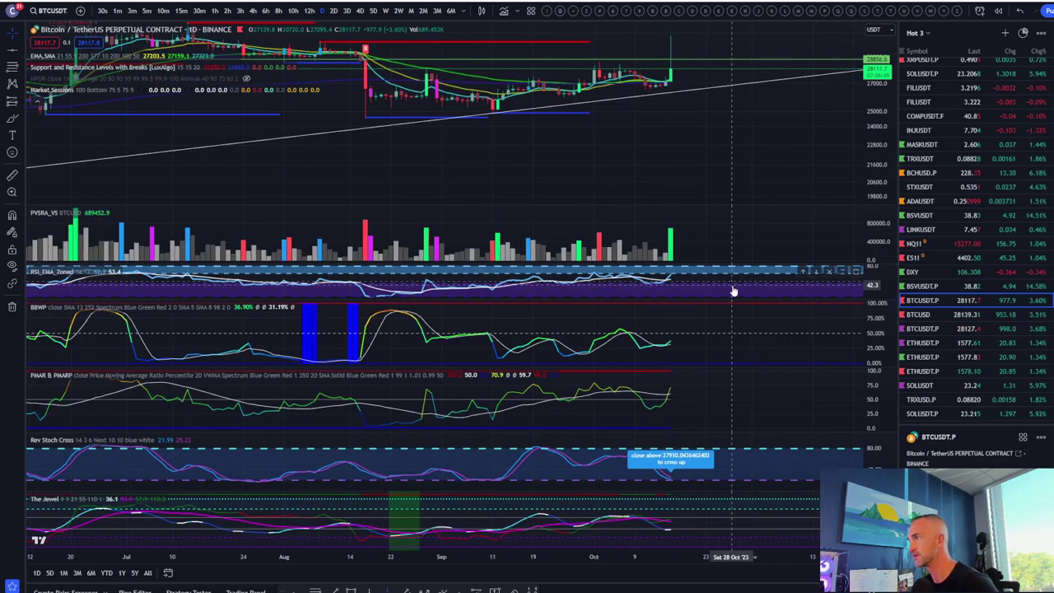
pyautogui.doubleClick(733, 292)
pyautogui.press('Escape')
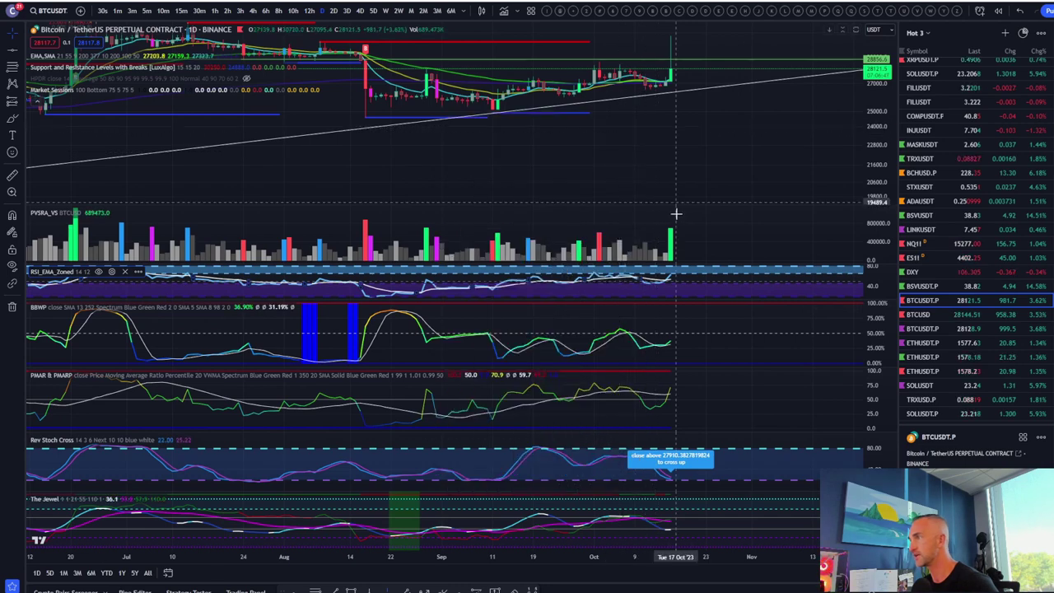
# - Maximize the RSI_EMA_Zoned pane to inspect recent dates, then restore the full multi-pane layout
pyautogui.doubleClick(691, 293)
pyautogui.scroll(3, 694, 247)
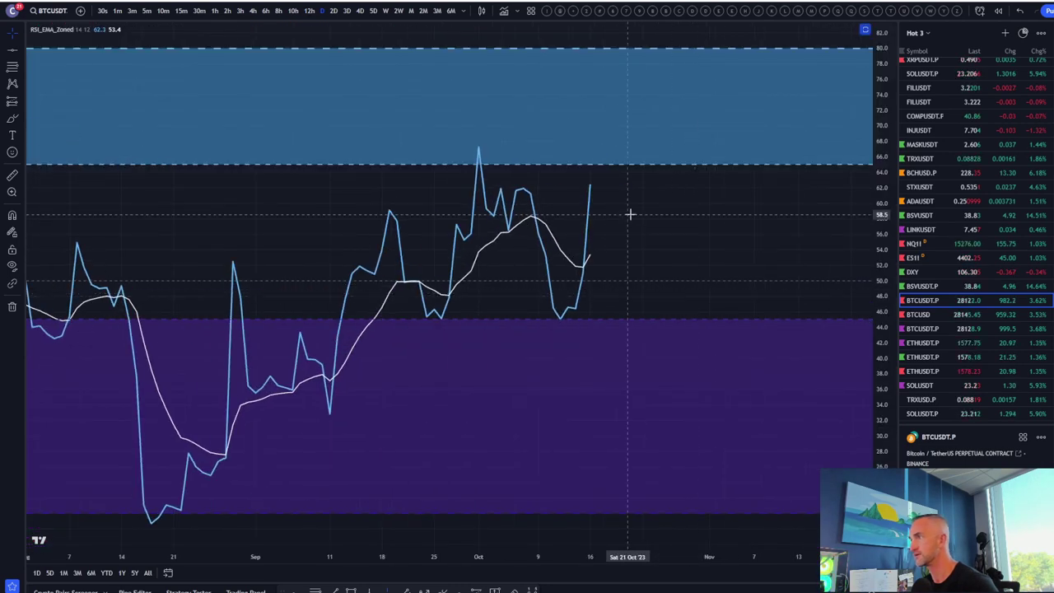
pyautogui.moveTo(694, 214); pyautogui.dragTo(860, 226)
pyautogui.scroll(-2, 647, 170)
pyautogui.scroll(-3, 447, 228)
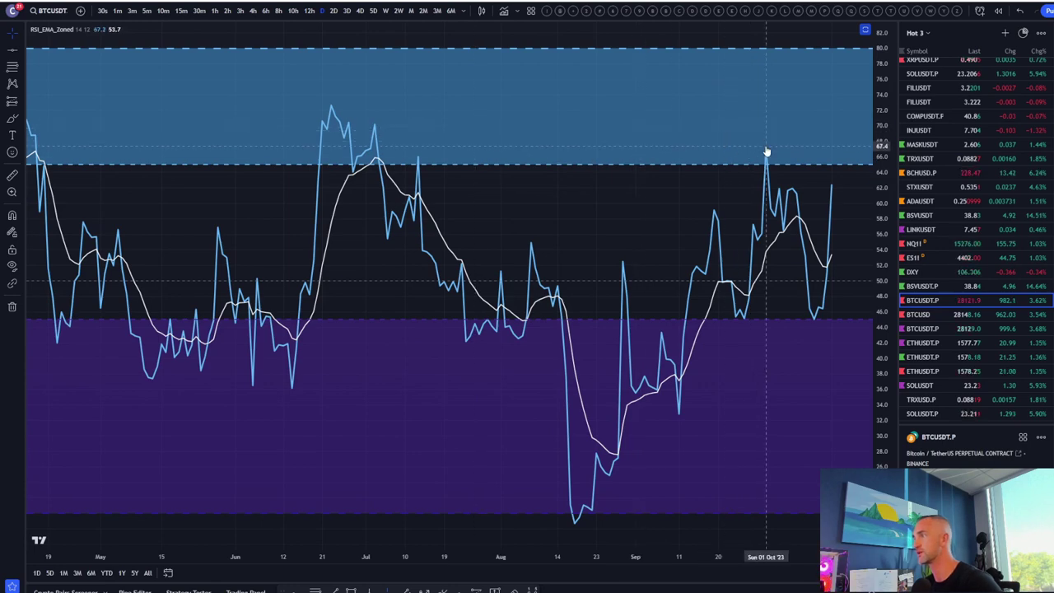
pyautogui.scroll(4, 828, 367)
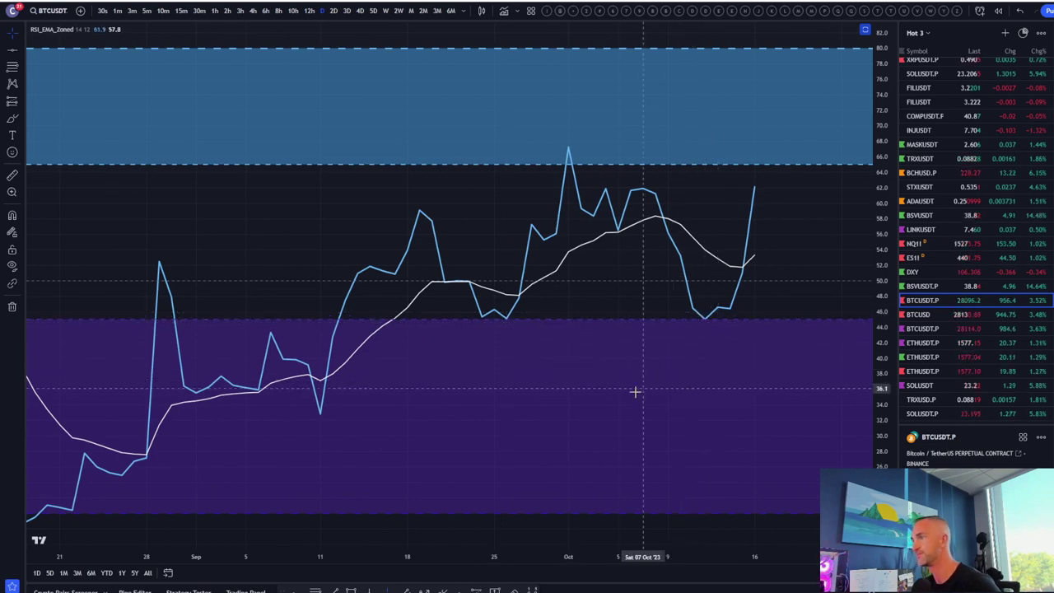
pyautogui.doubleClick(559, 402)
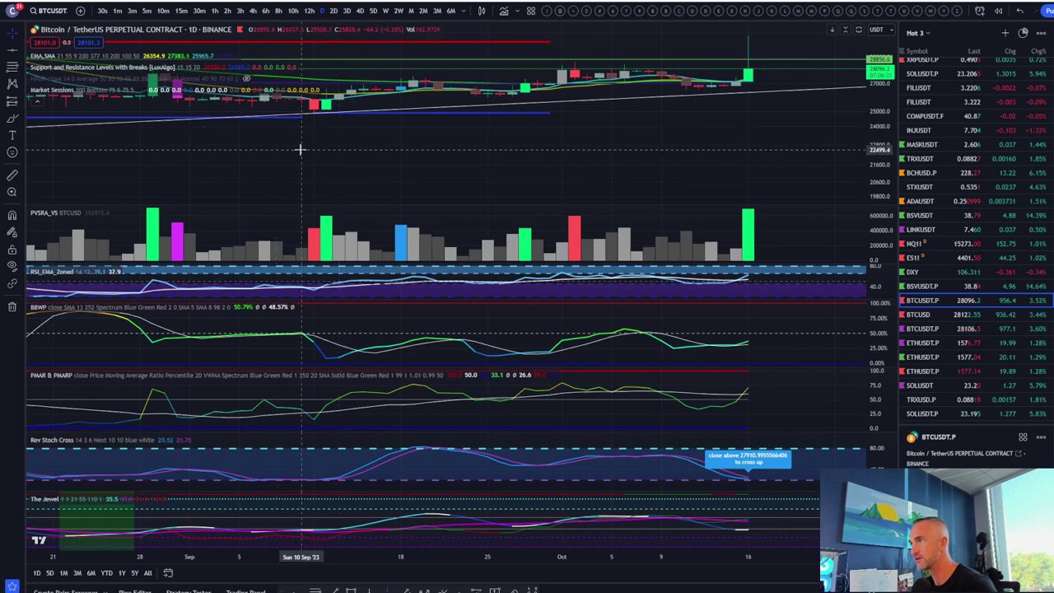
# - Zoom out the daily Bitcoin chart and pan it to leave empty space on the right
pyautogui.scroll(-5, 302, 124)
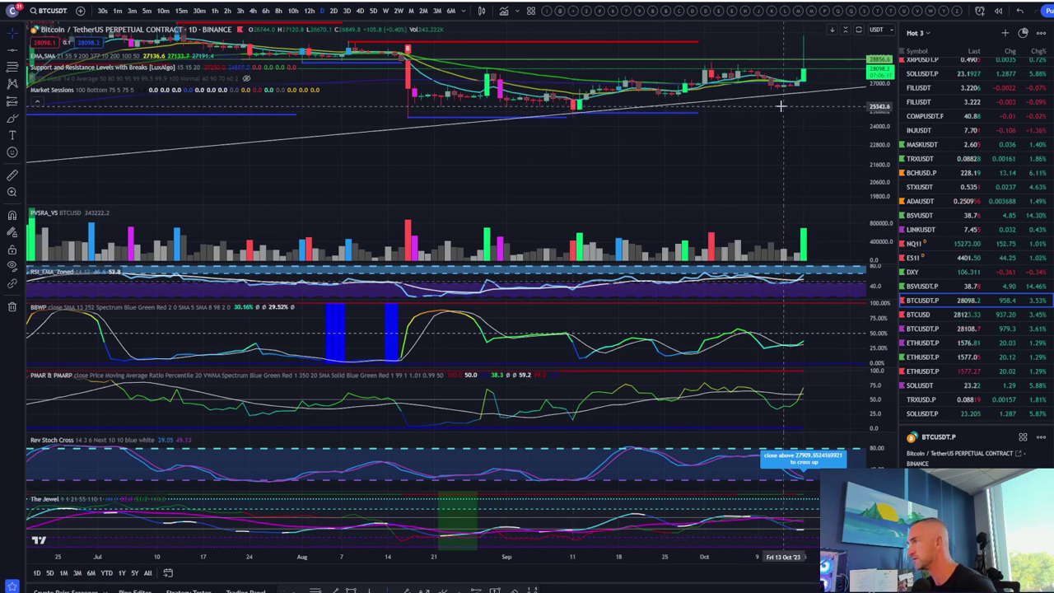
pyautogui.scroll(-2, 780, 106)
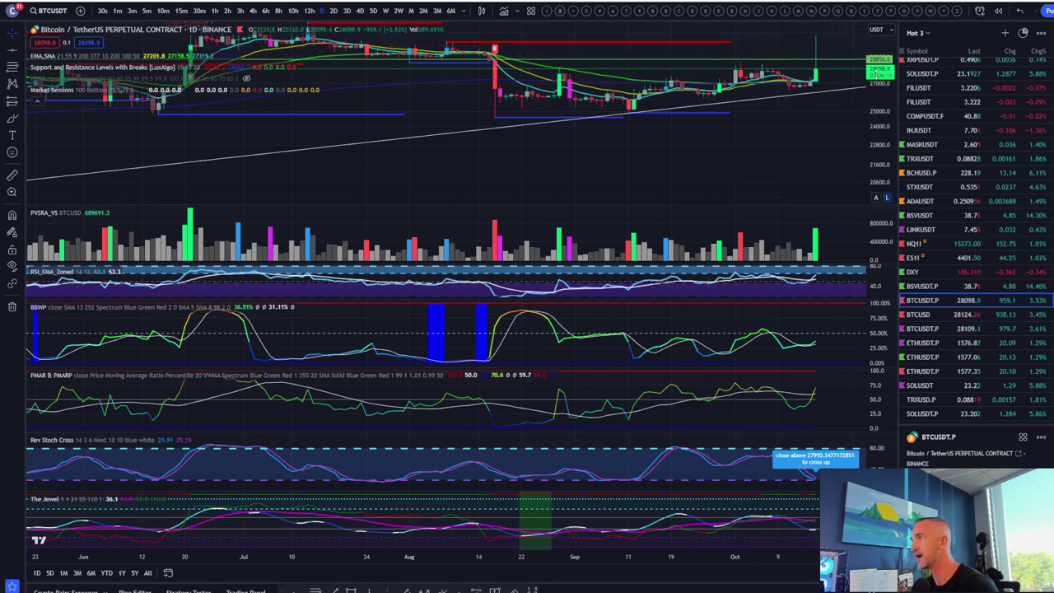
pyautogui.moveTo(735, 168); pyautogui.dragTo(607, 168)
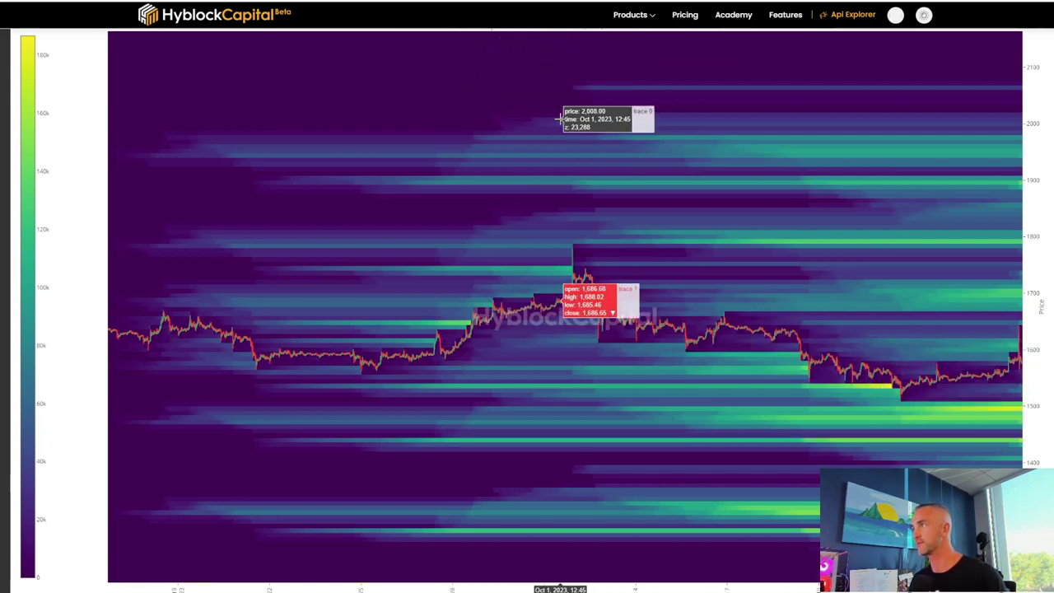
# - Regenerate the Hyblock liquidation heatmap with BTC selected as the ticker
pyautogui.scroll(3, 535, 165)
pyautogui.click(504, 190)
pyautogui.write('b')
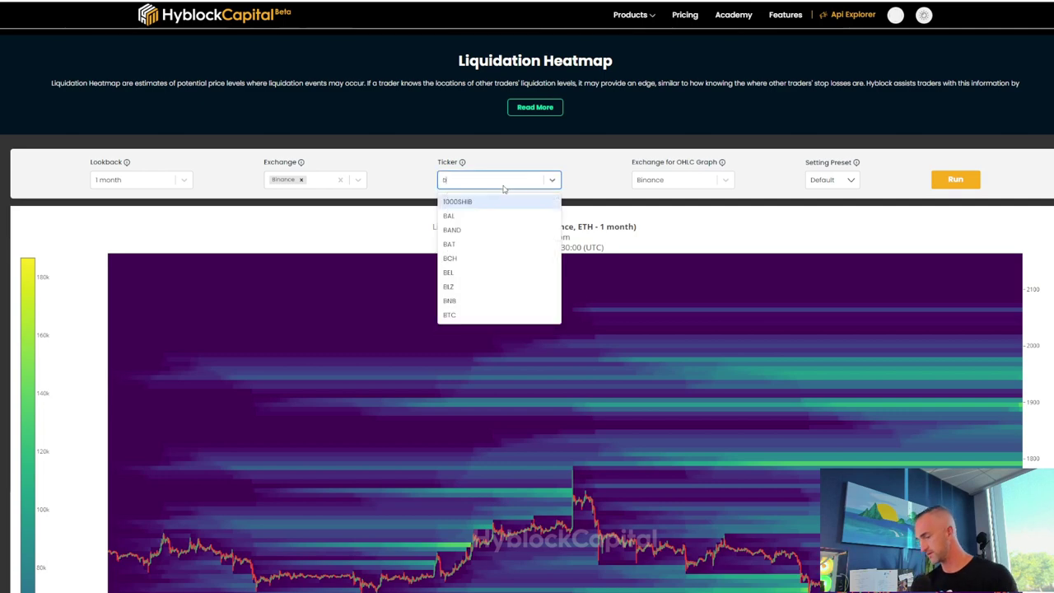
pyautogui.write('tc')
pyautogui.click(496, 200)
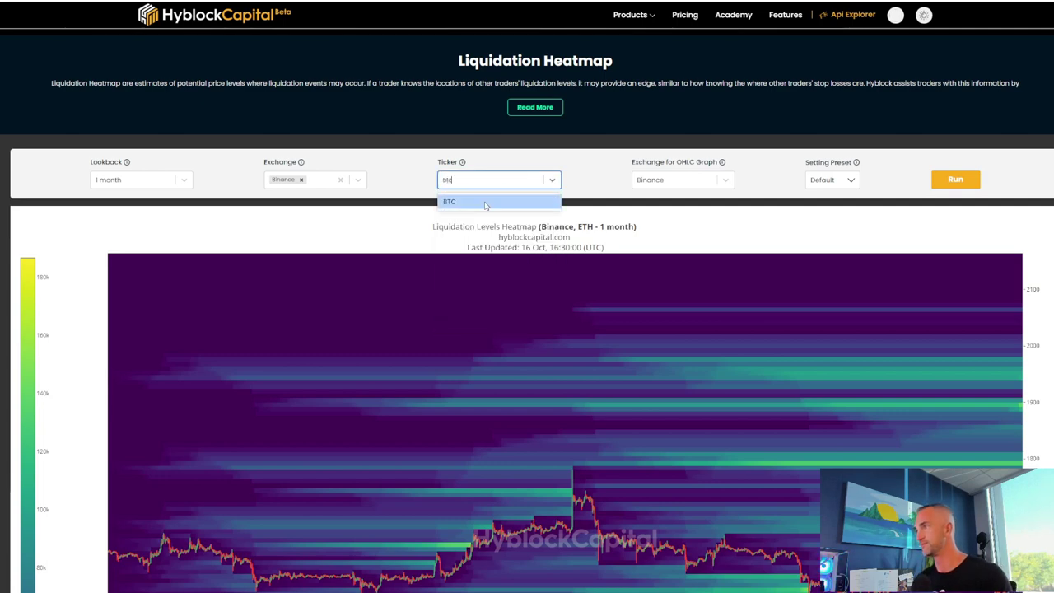
pyautogui.click(959, 187)
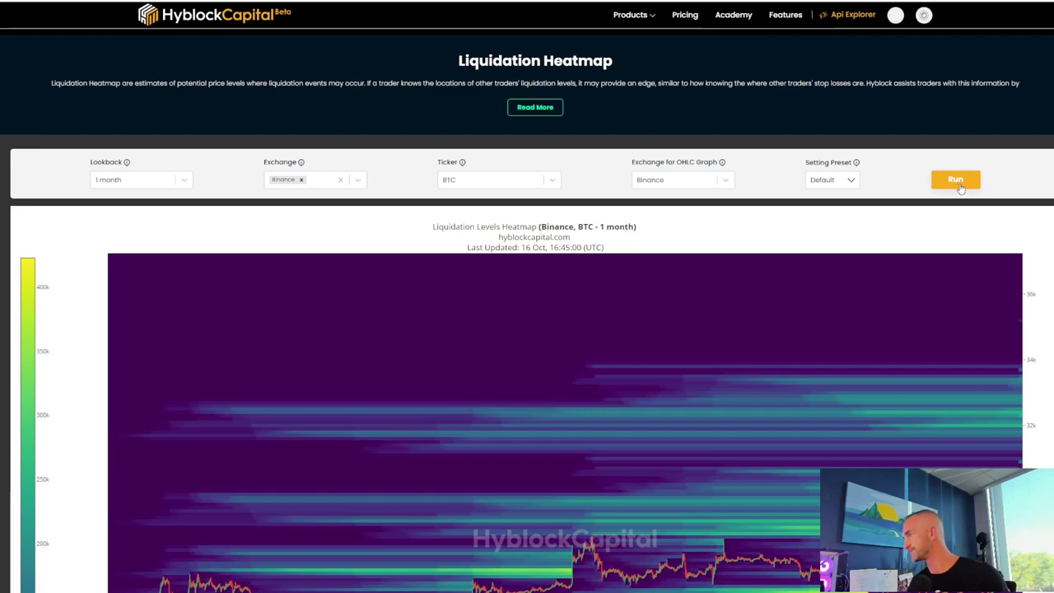
pyautogui.scroll(-3, 988, 370)
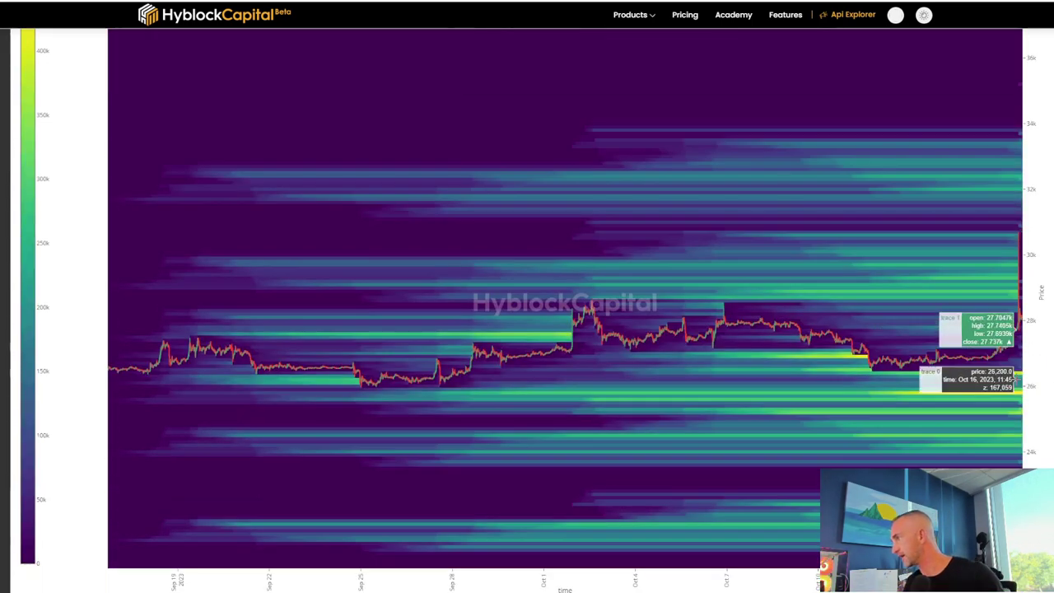